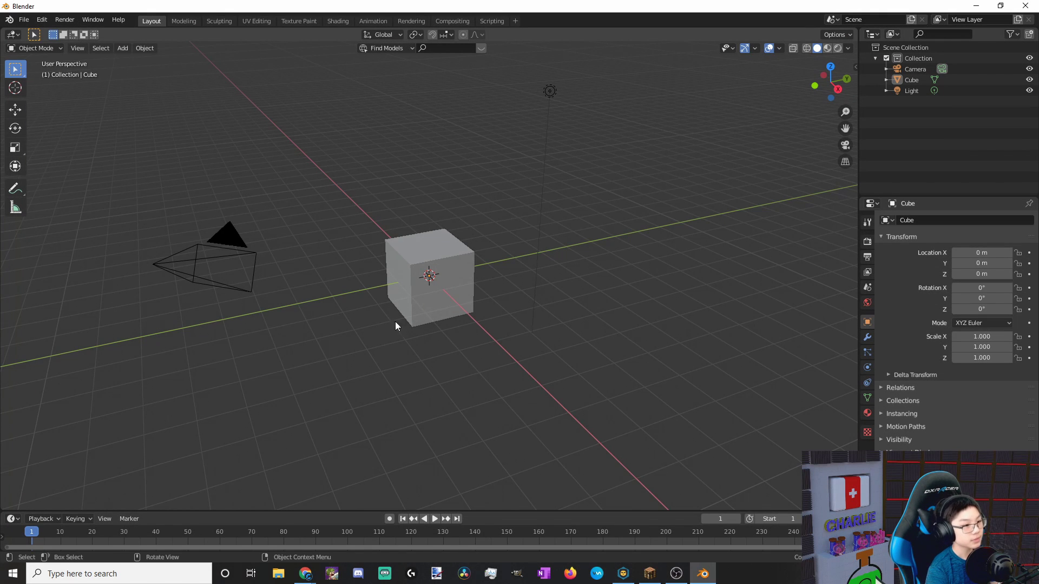
Delete the default camera, cube and light, and add a new cube
{"action": "key", "text": "a"}
{"action": "key", "text": "x"}
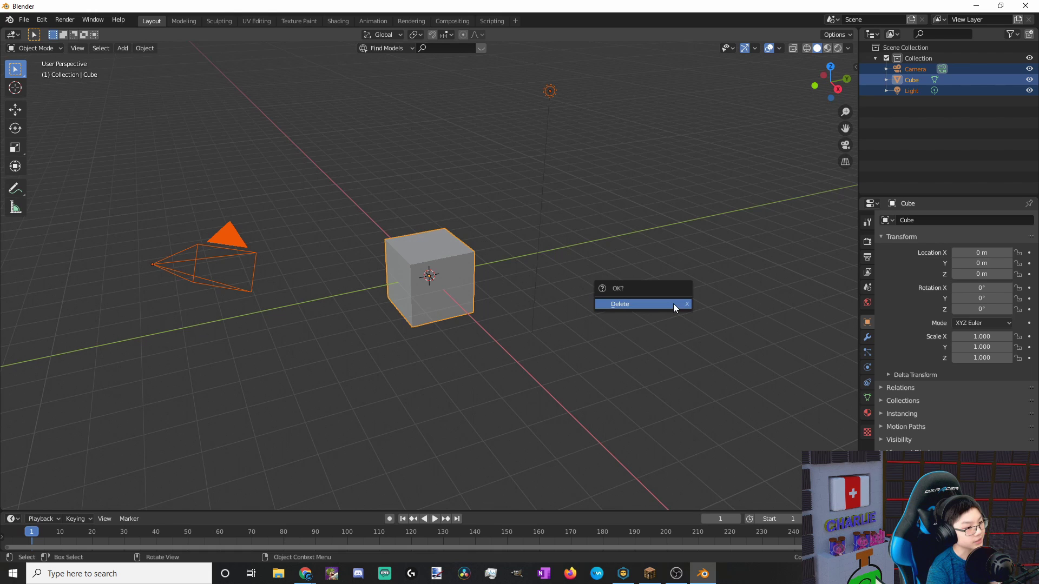
{"action": "left_click", "coordinate": [655, 303]}
{"action": "key", "text": "shift+a"}
{"action": "mouse_move", "coordinate": [452, 326]}
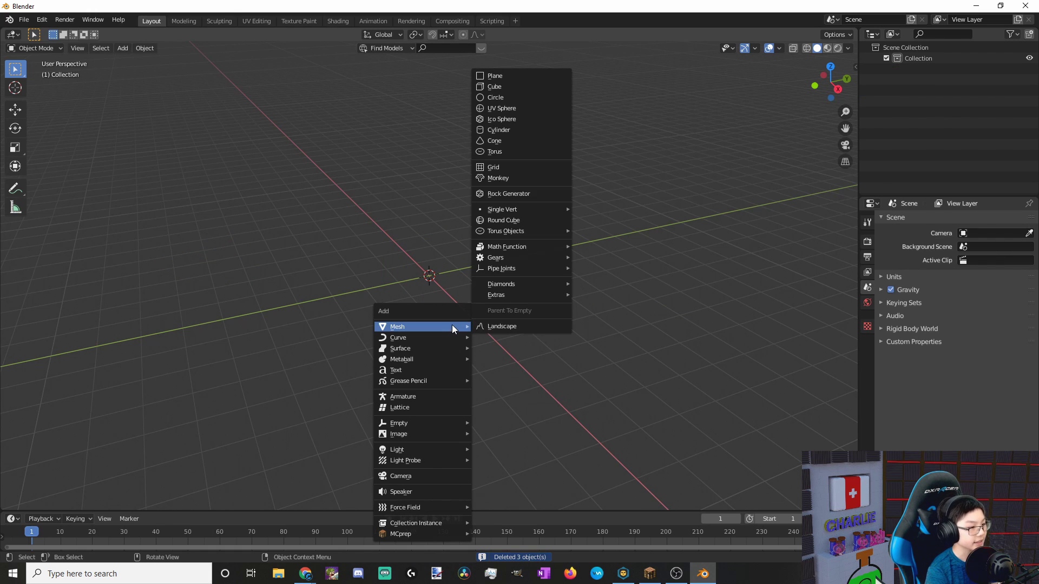
{"action": "left_click", "coordinate": [504, 88]}
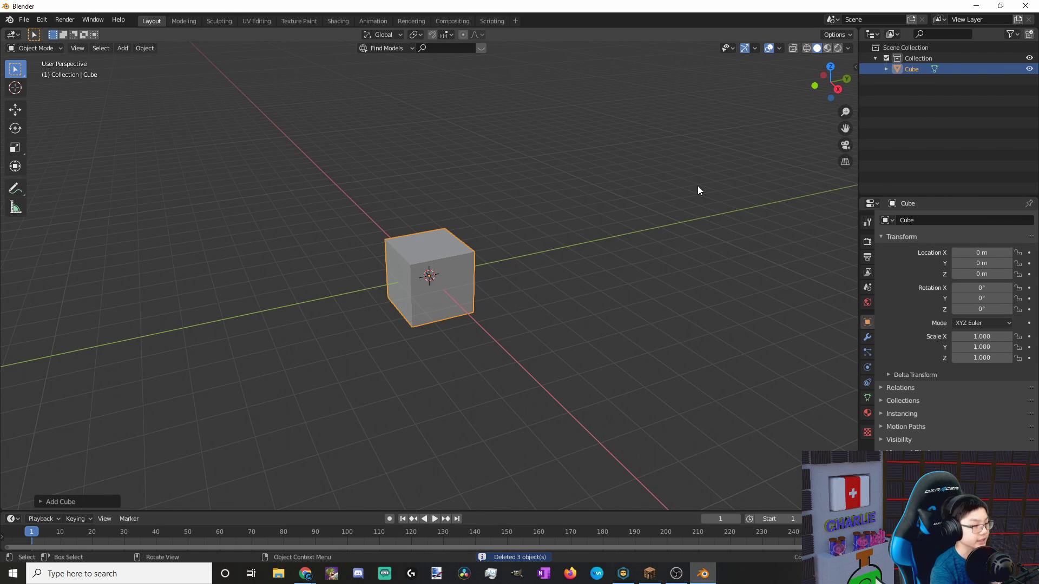
Set the cube's X dimension to 6 m and Y to 4 m
{"action": "key", "text": "n"}
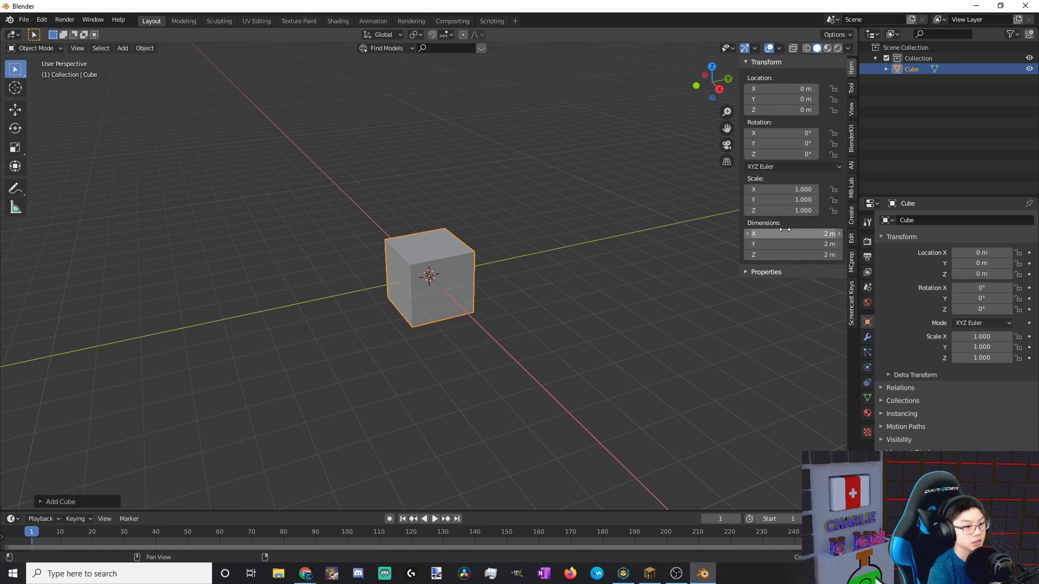
{"action": "left_click", "coordinate": [795, 233]}
{"action": "type", "text": "6"}
{"action": "key", "text": "Tab"}
{"action": "type", "text": "4"}
{"action": "key", "text": "Return"}
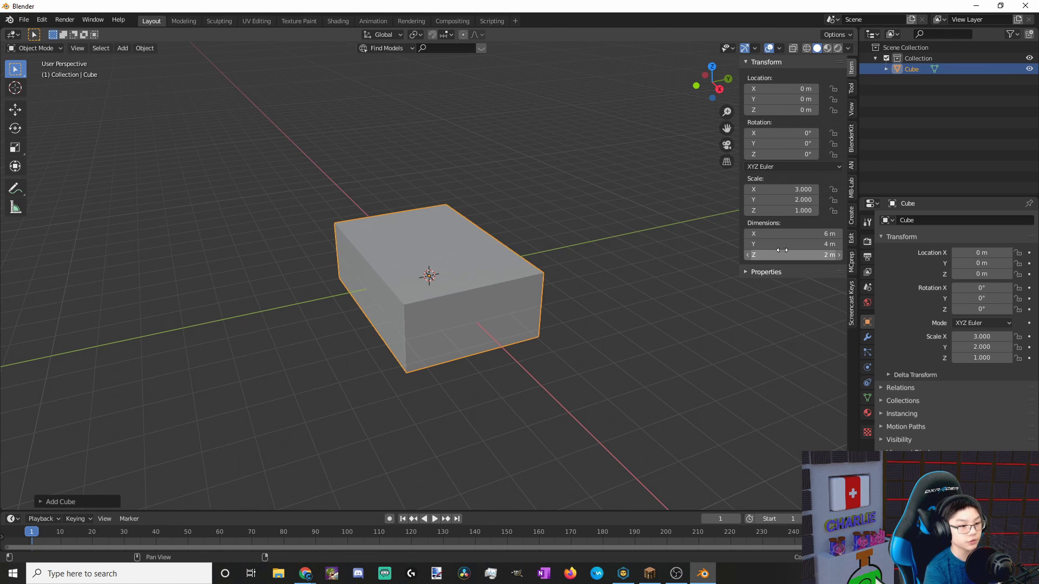
{"action": "middle_click_drag", "start_coordinate": [429, 400], "coordinate": [379, 503]}
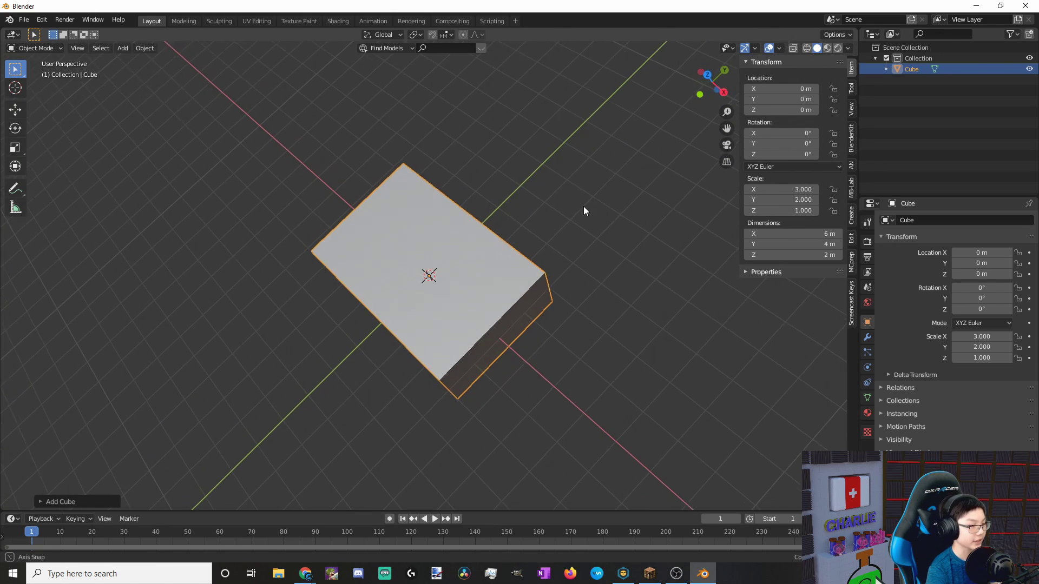
{"action": "middle_click_drag", "start_coordinate": [584, 211], "coordinate": [577, 252]}
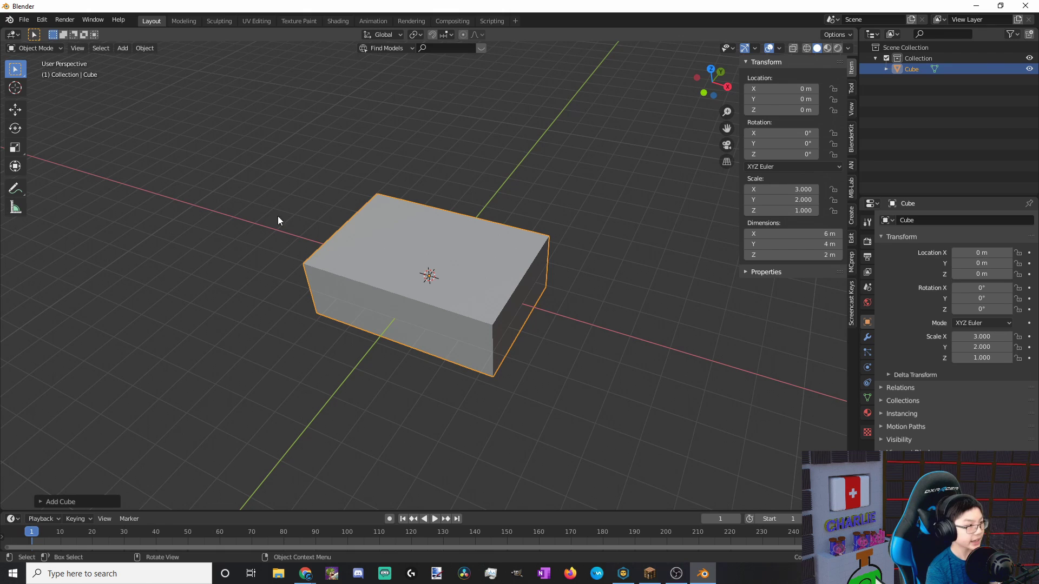
Bevel the box's edges with a 0.05 m offset and 4 segments, Vertex Only turned off
{"action": "key", "text": "Tab"}
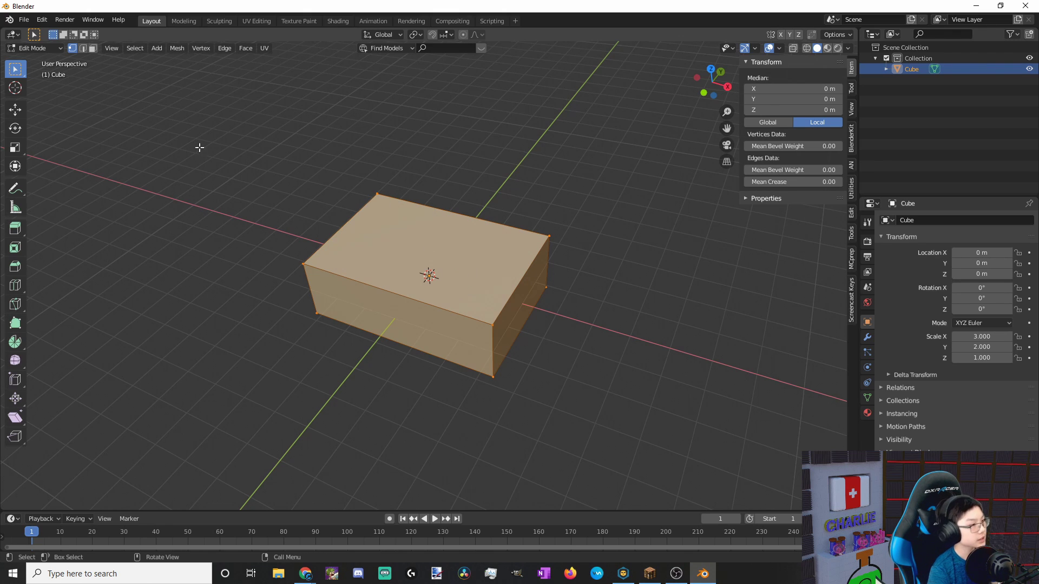
{"action": "left_click", "coordinate": [200, 49]}
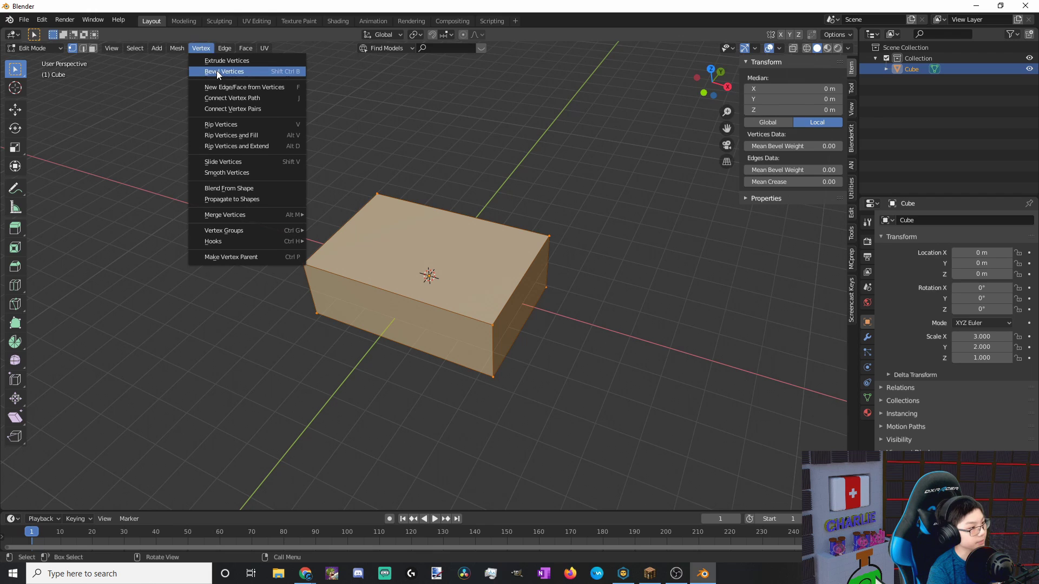
{"action": "left_click", "coordinate": [216, 71]}
{"action": "left_click", "coordinate": [308, 201]}
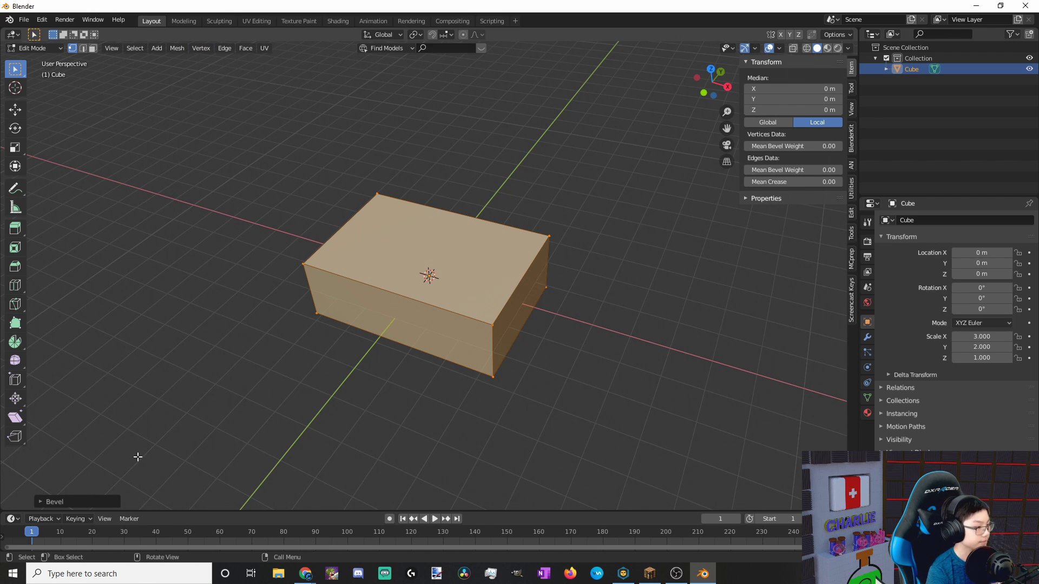
{"action": "left_click", "coordinate": [51, 502]}
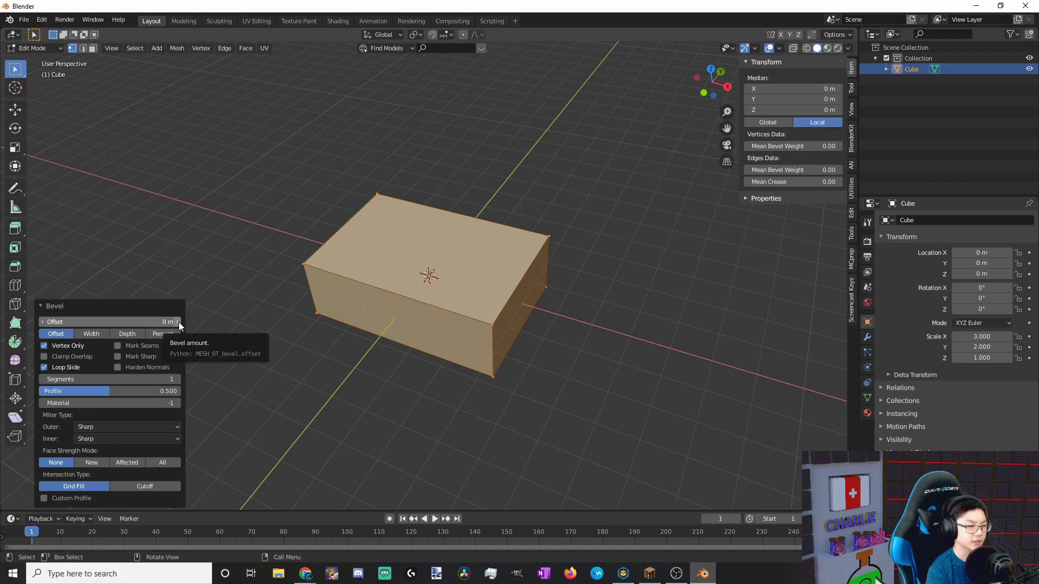
{"action": "left_click_drag", "start_coordinate": [179, 322], "coordinate": [176, 321]}
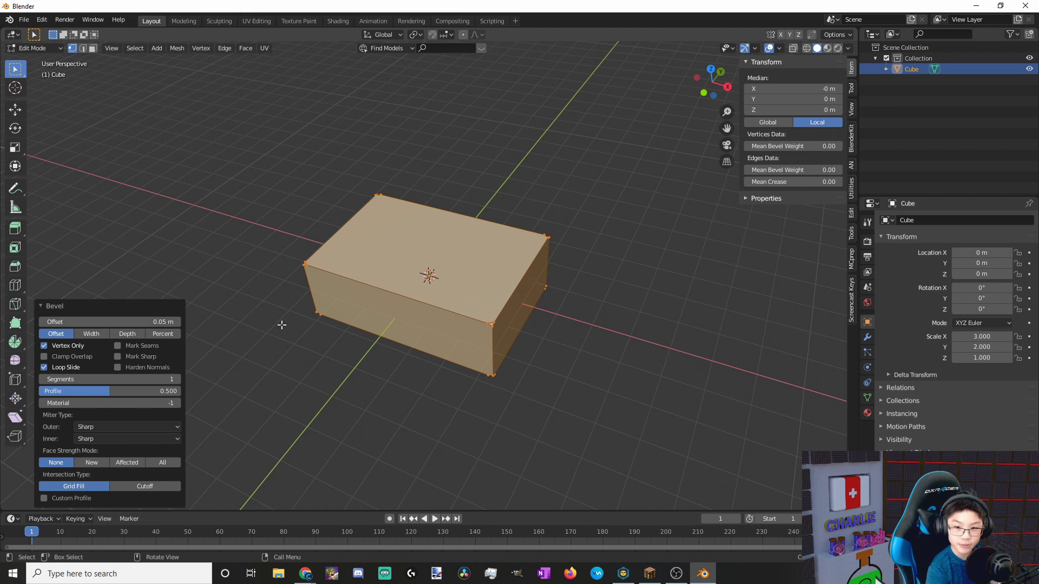
{"action": "left_click", "coordinate": [176, 379]}
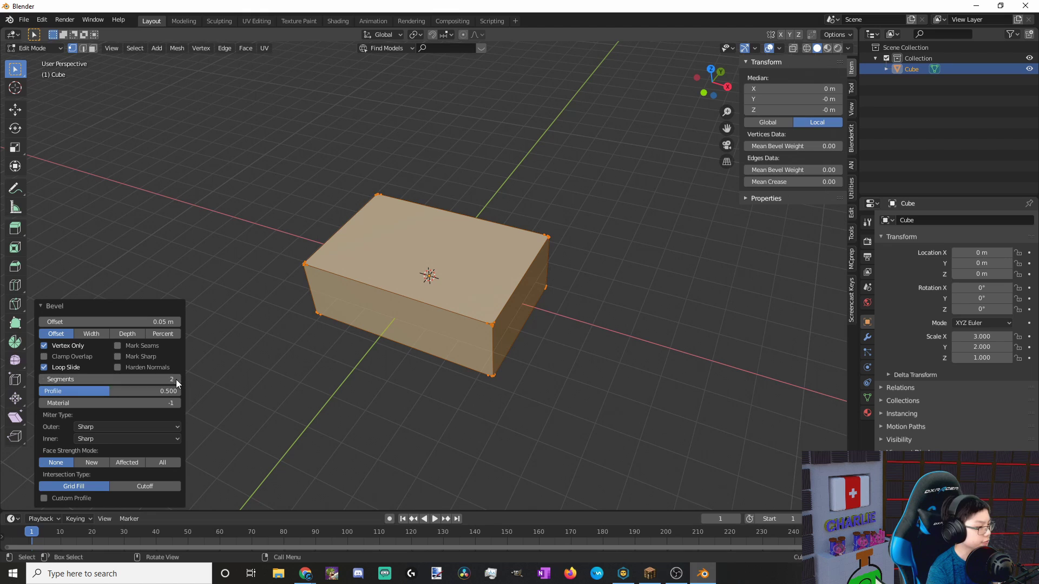
{"action": "left_click", "coordinate": [176, 379]}
{"action": "left_click", "coordinate": [176, 379]}
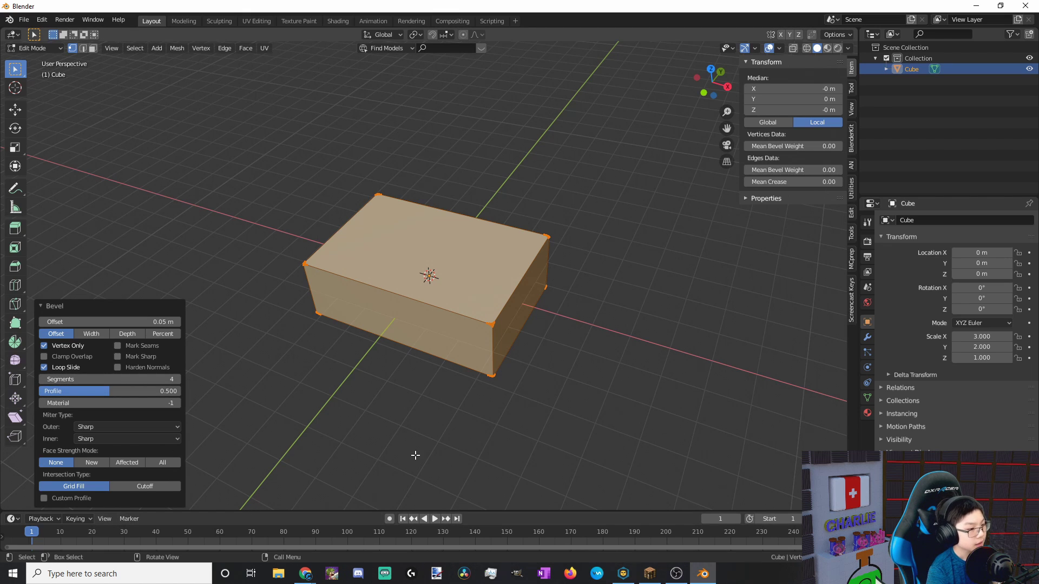
{"action": "left_click", "coordinate": [70, 348]}
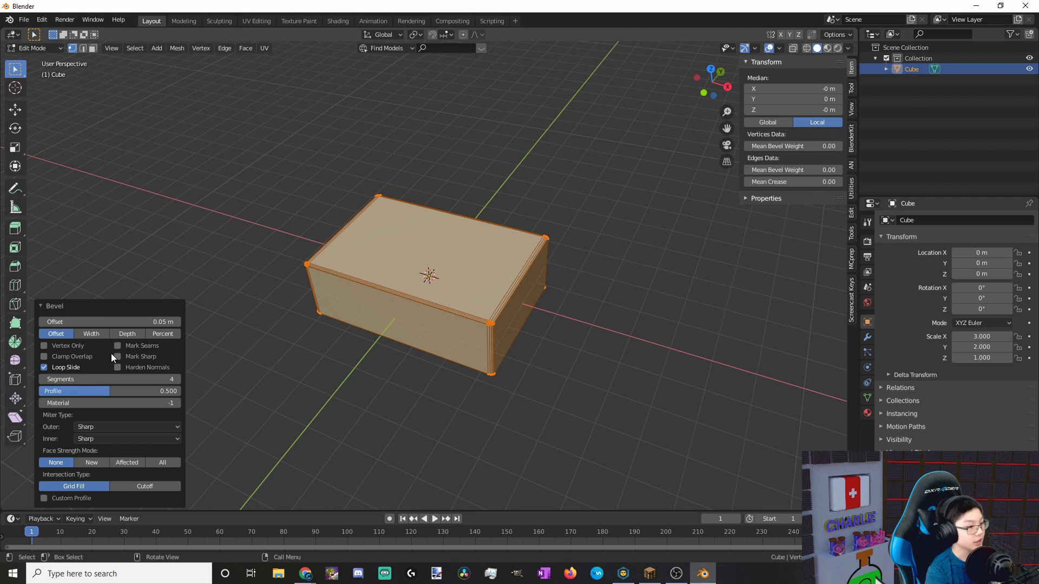
In edge select, pick the edge loop just below the box's top rim
{"action": "left_click", "coordinate": [83, 48]}
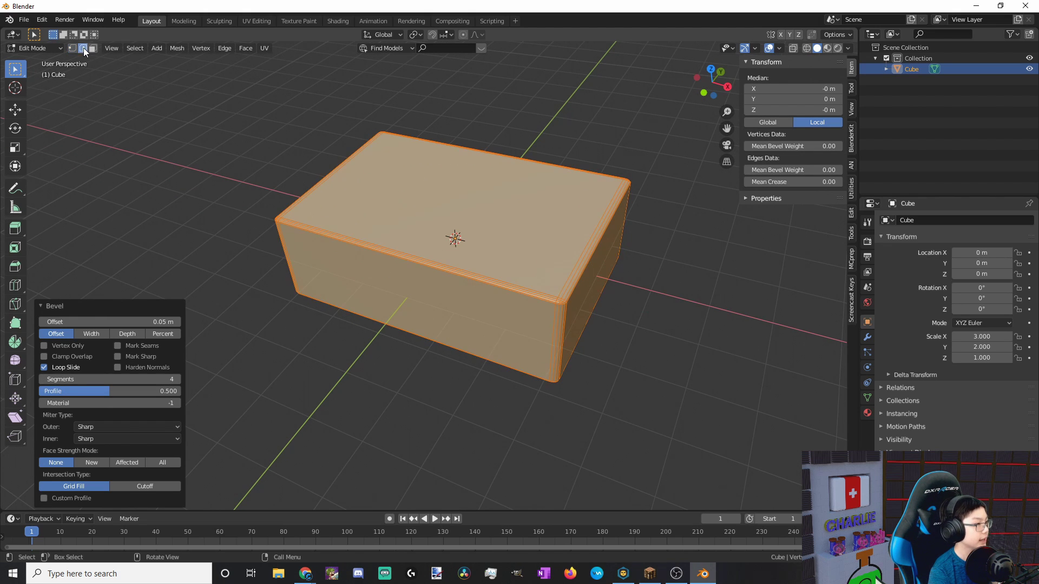
{"action": "scroll", "coordinate": [414, 306], "scroll_direction": "up", "scroll_amount": 5}
{"action": "key", "text": "alt+a"}
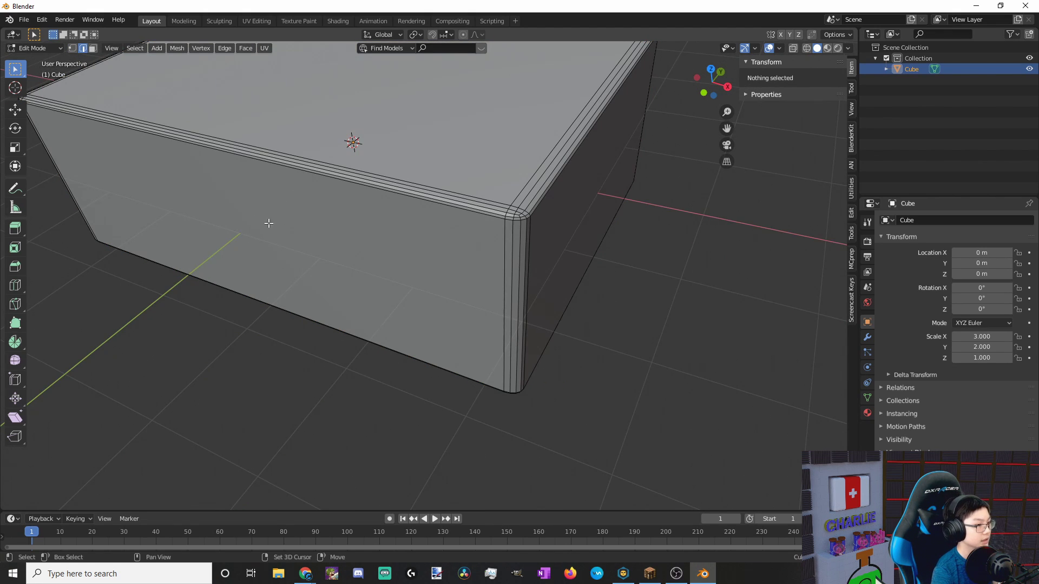
{"action": "scroll", "coordinate": [269, 222], "scroll_direction": "down", "scroll_amount": 3}
{"action": "scroll", "coordinate": [465, 309], "scroll_direction": "up", "scroll_amount": 4}
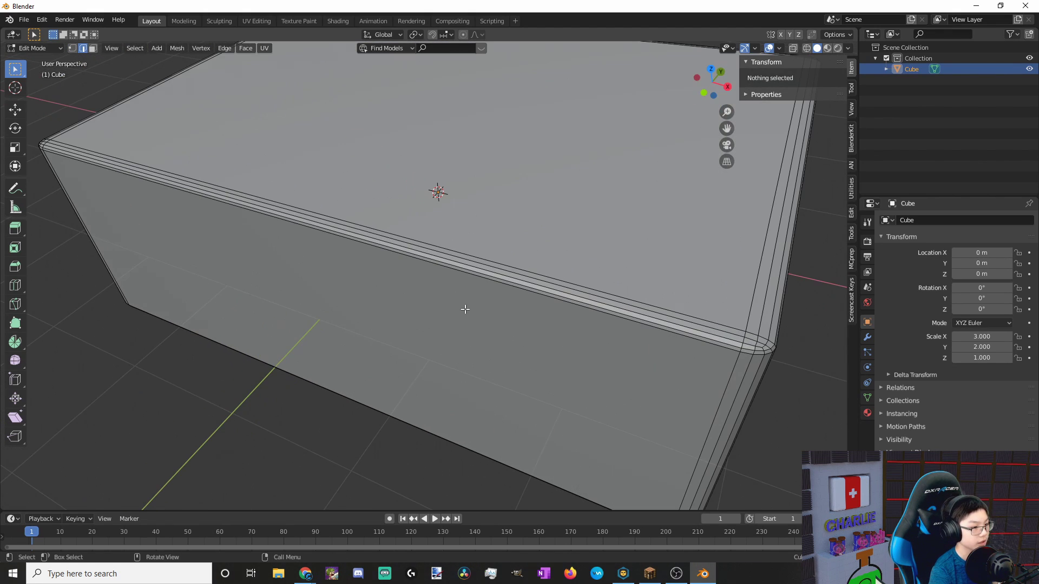
{"action": "left_click", "coordinate": [462, 272], "text": "alt"}
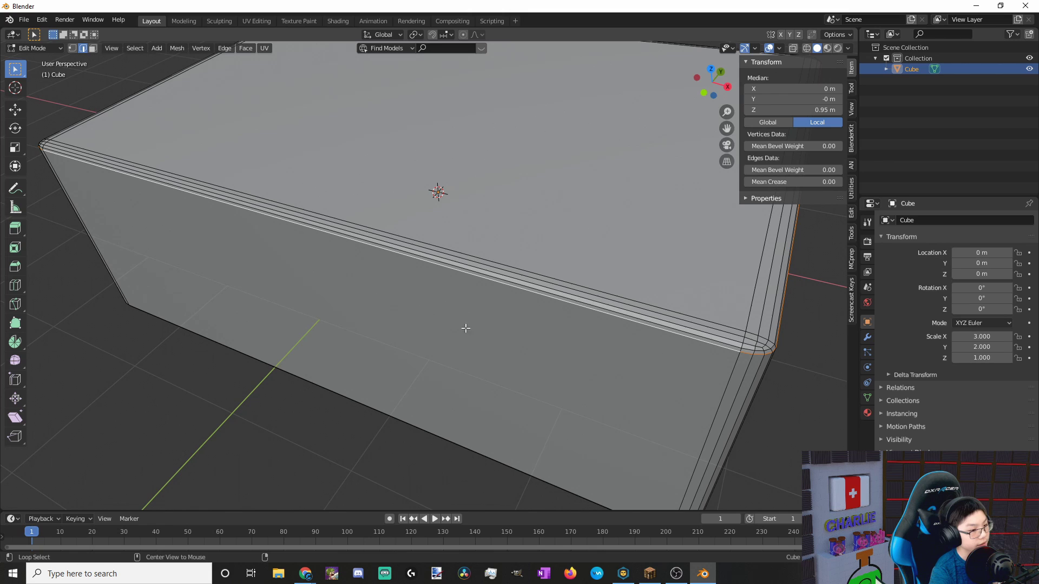
{"action": "scroll", "coordinate": [464, 327], "scroll_direction": "down", "scroll_amount": 2}
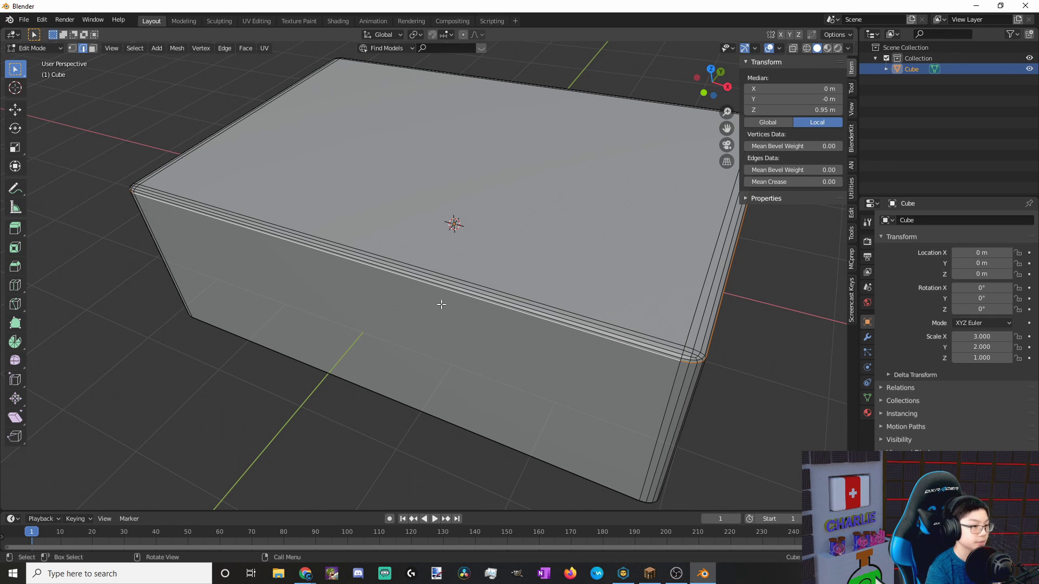
Rip the mesh along that loop, leaving the ripped part in place
{"action": "left_click", "coordinate": [222, 49]}
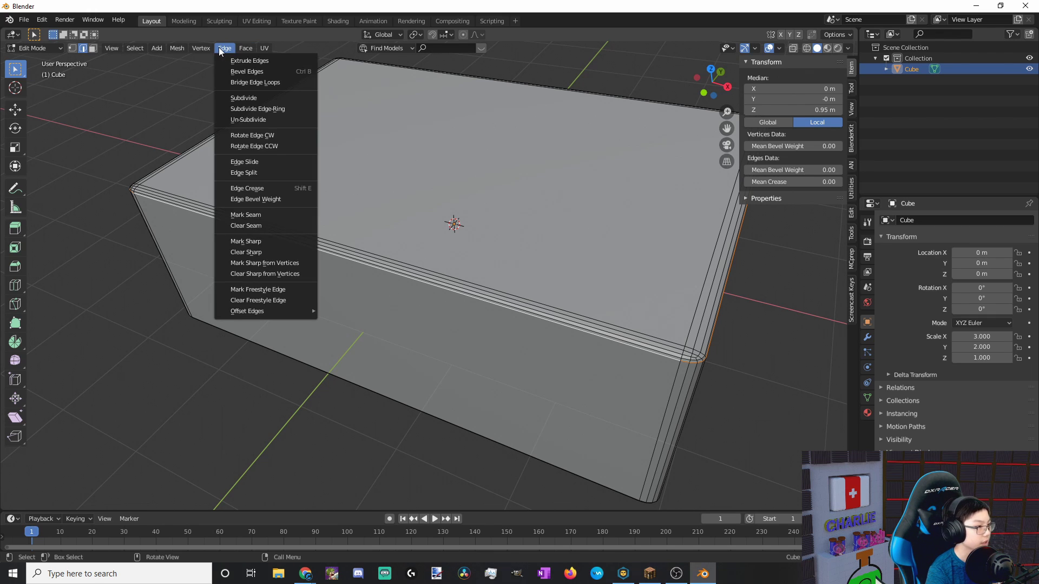
{"action": "mouse_move", "coordinate": [201, 48]}
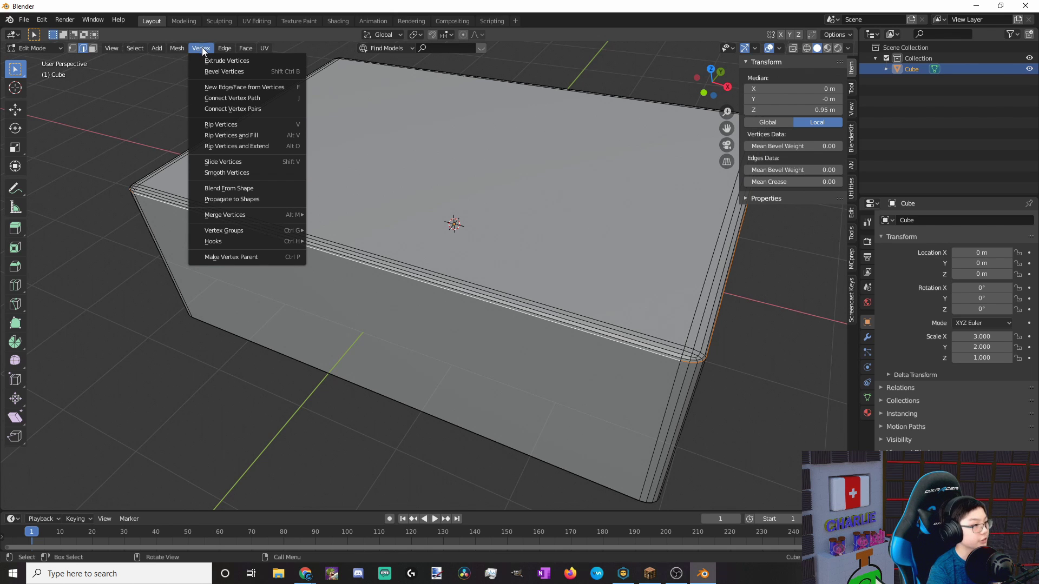
{"action": "left_click", "coordinate": [247, 125]}
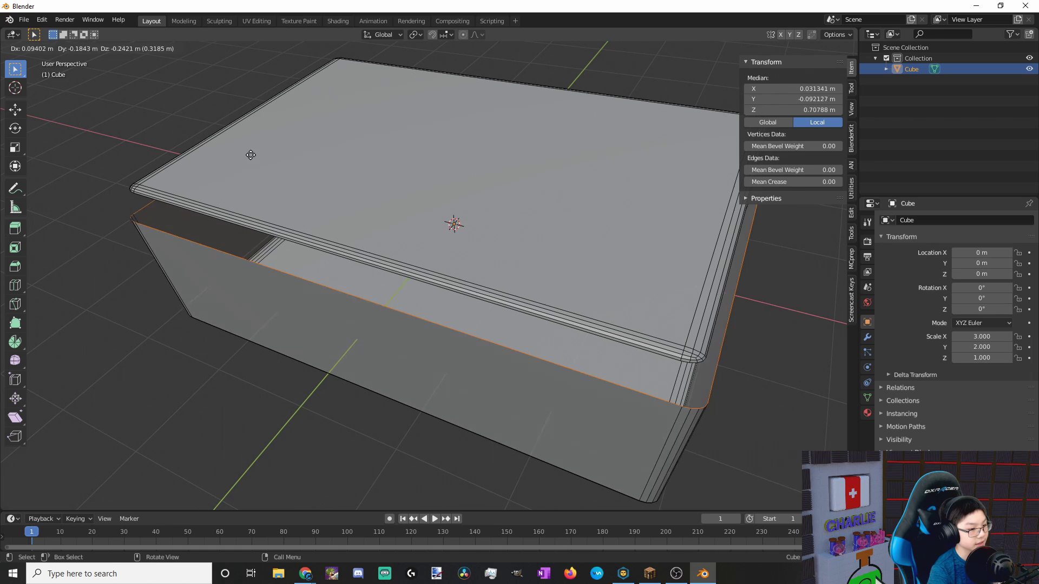
{"action": "right_click", "coordinate": [241, 130]}
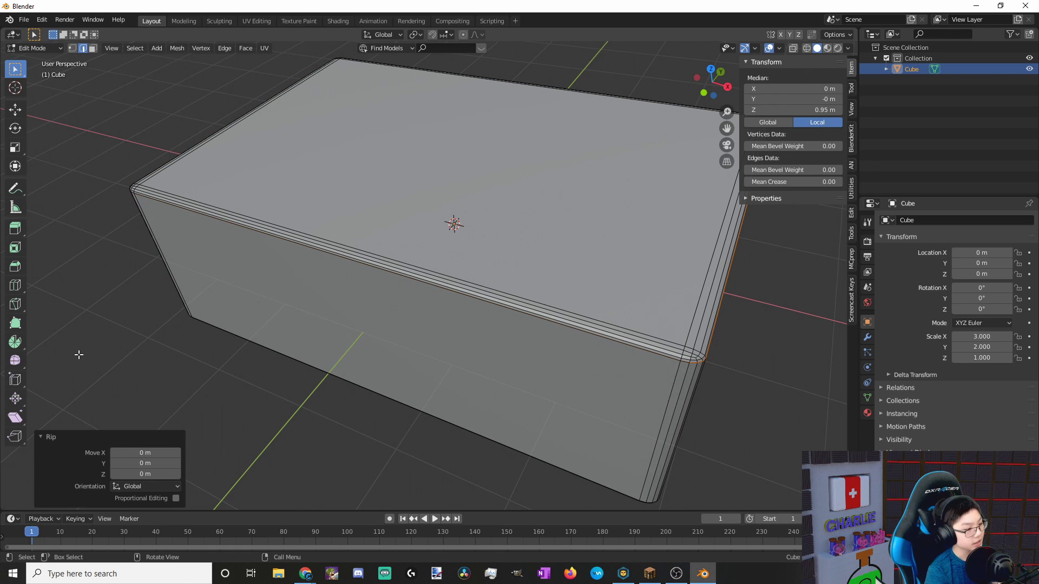
Select the box body's connected faces and separate them into their own object
{"action": "left_click", "coordinate": [93, 48]}
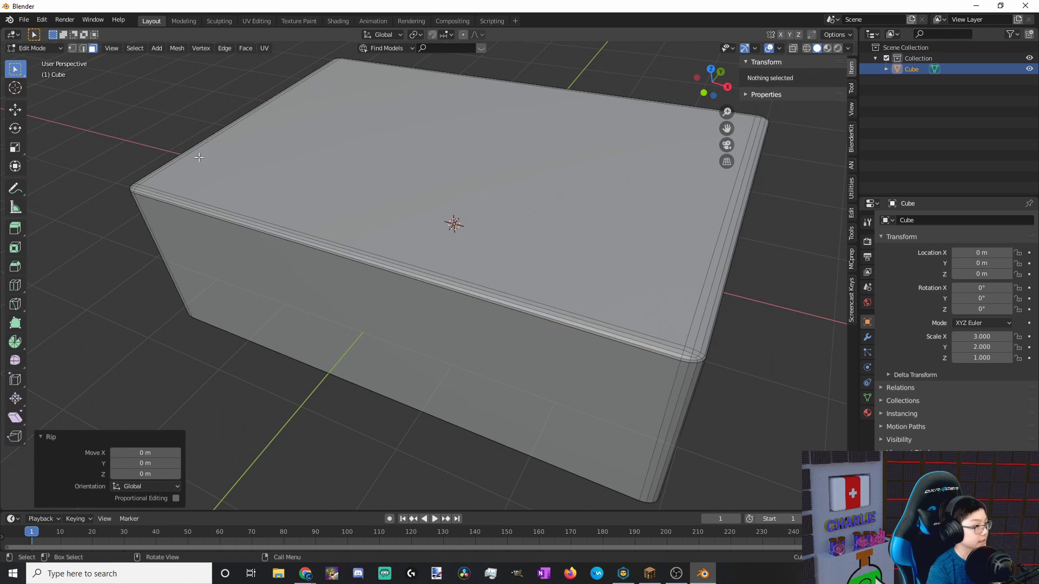
{"action": "left_click", "coordinate": [433, 301]}
{"action": "key", "text": "ctrl+l"}
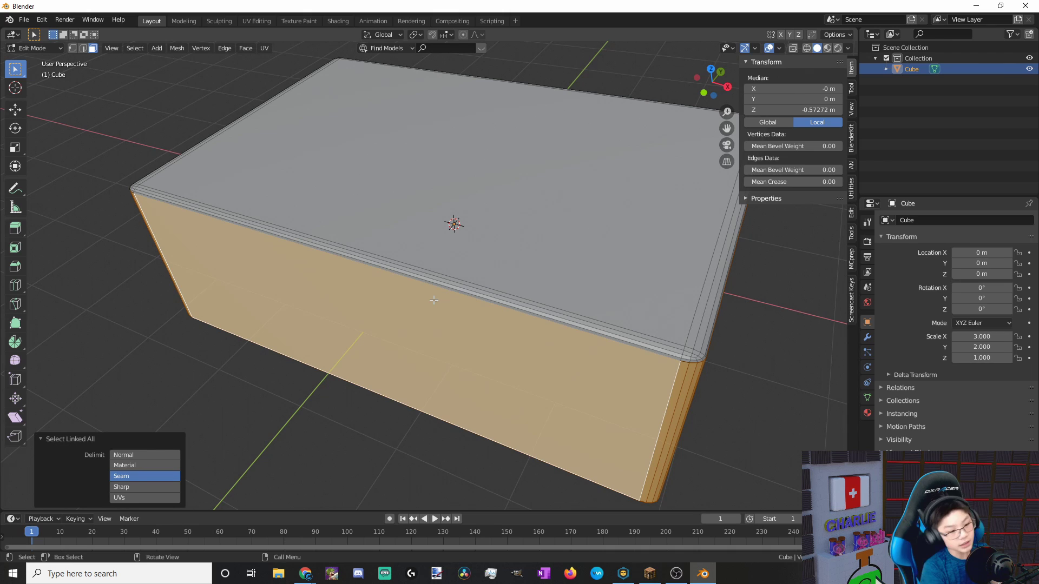
{"action": "left_click", "coordinate": [187, 48]}
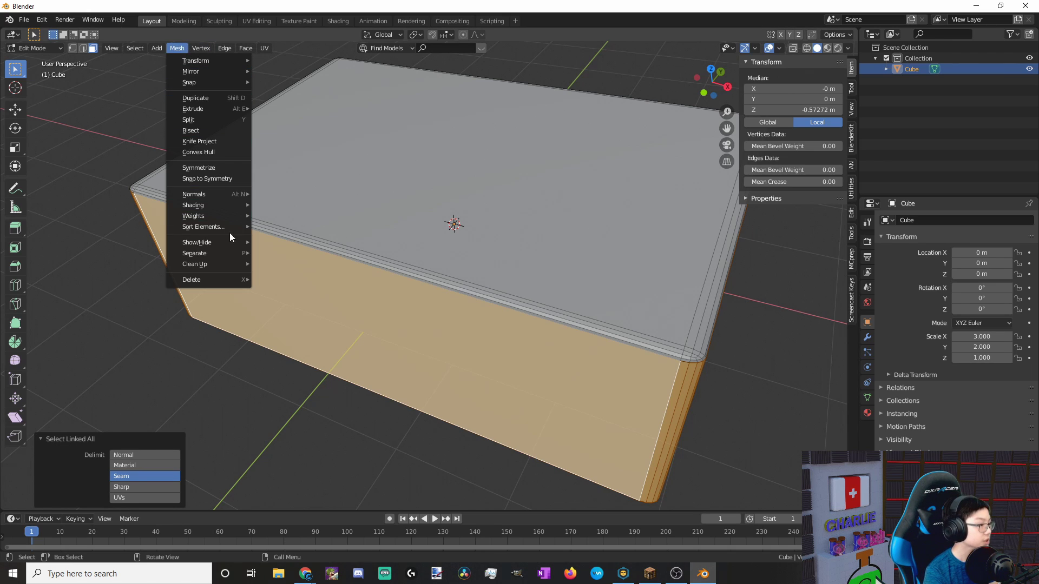
{"action": "mouse_move", "coordinate": [233, 258]}
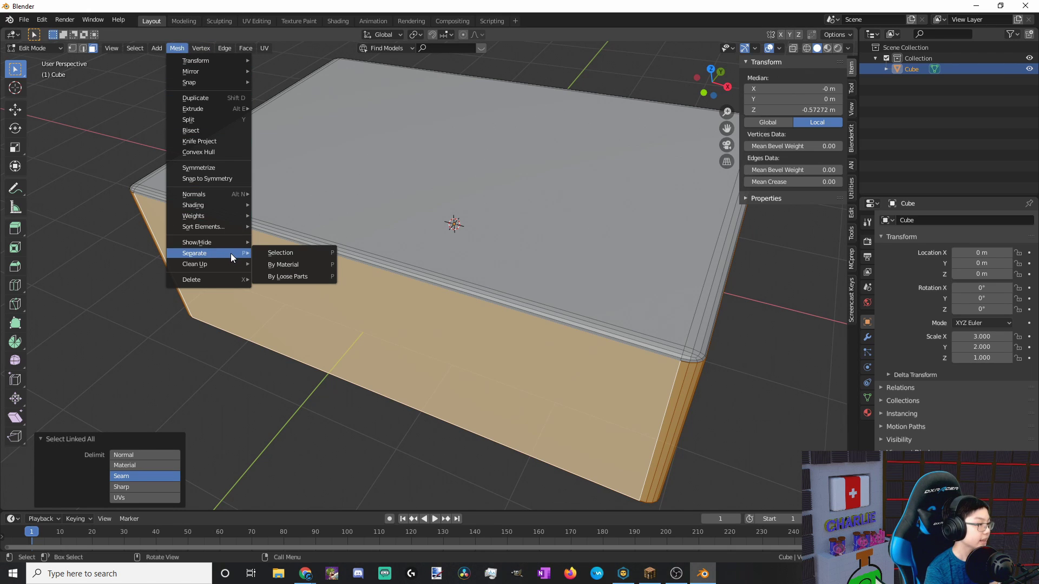
{"action": "left_click", "coordinate": [297, 256]}
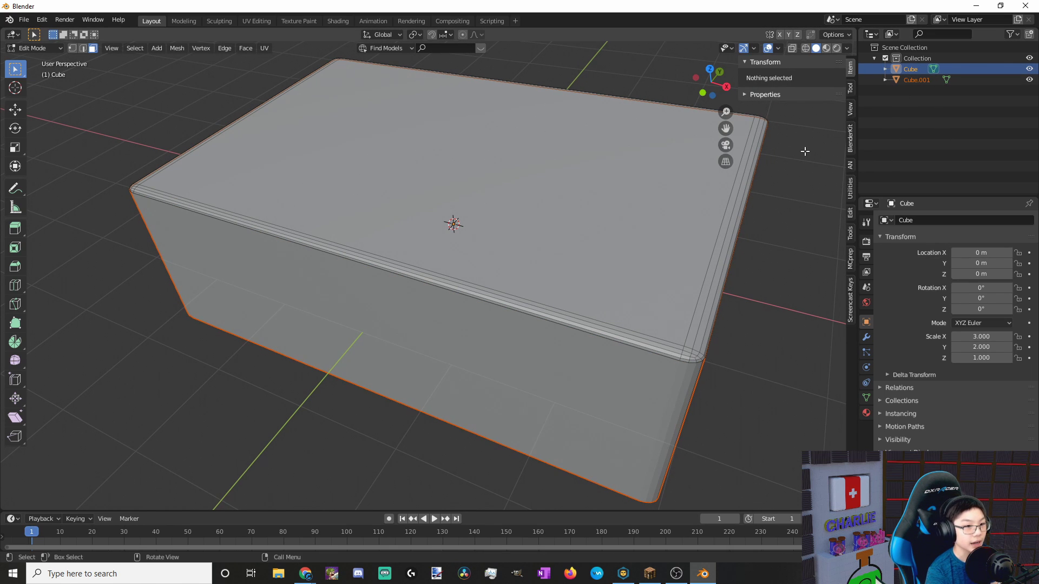
{"action": "key", "text": "ctrl+z"}
Rename Cube to Cover and Cube.001 to Bottom in the outliner
{"action": "double_click", "coordinate": [910, 69]}
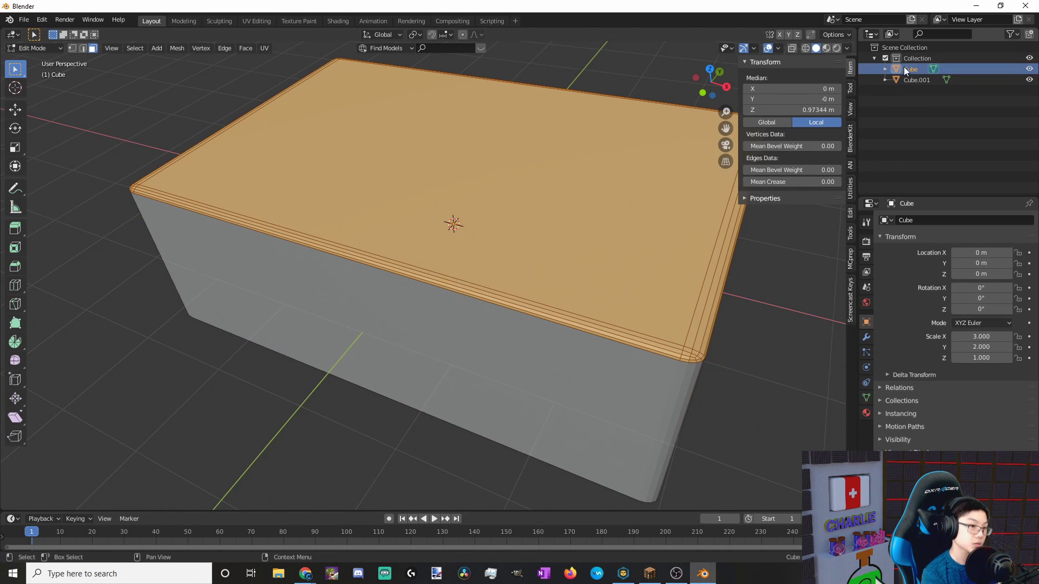
{"action": "type", "text": "Cover"}
{"action": "key", "text": "Return"}
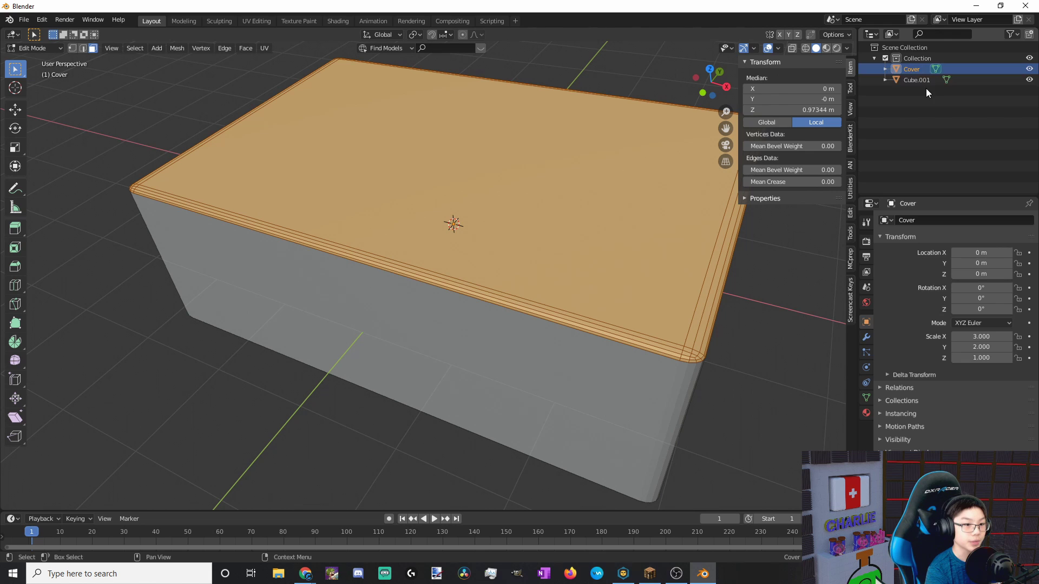
{"action": "double_click", "coordinate": [916, 80]}
{"action": "type", "text": "Bottom"}
{"action": "key", "text": "Return"}
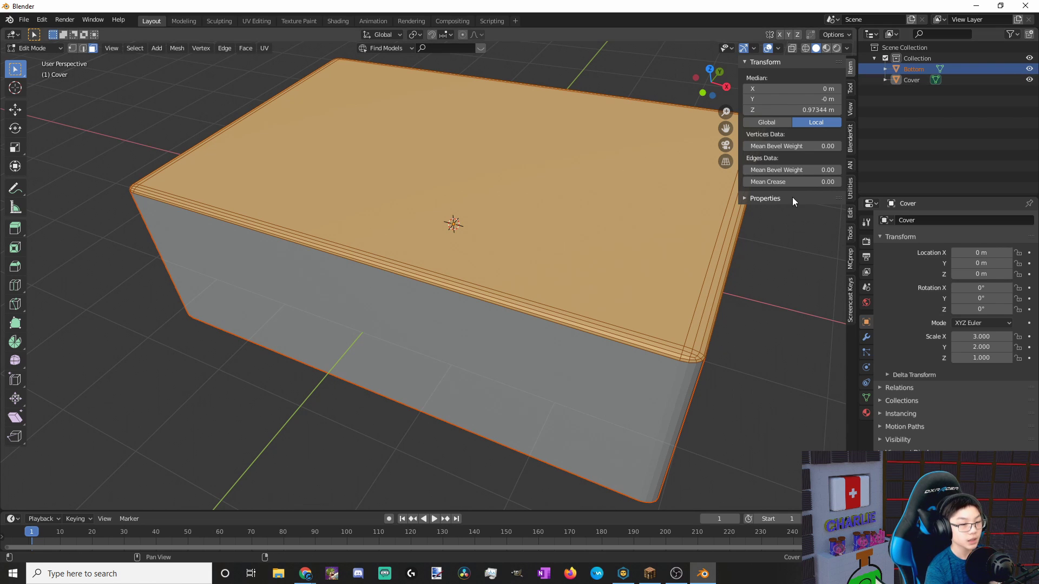
Hide the Bottom object and select the edge loop along the Cover's side
{"action": "left_click", "coordinate": [1029, 69]}
{"action": "key", "text": "alt+a"}
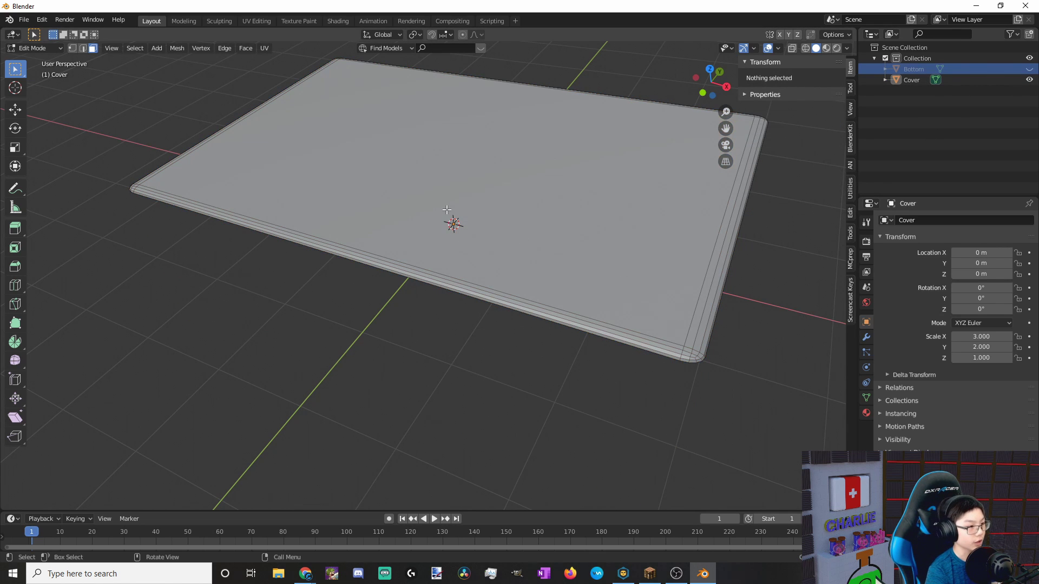
{"action": "middle_click_drag", "start_coordinate": [447, 209], "coordinate": [559, 356], "text": "shift"}
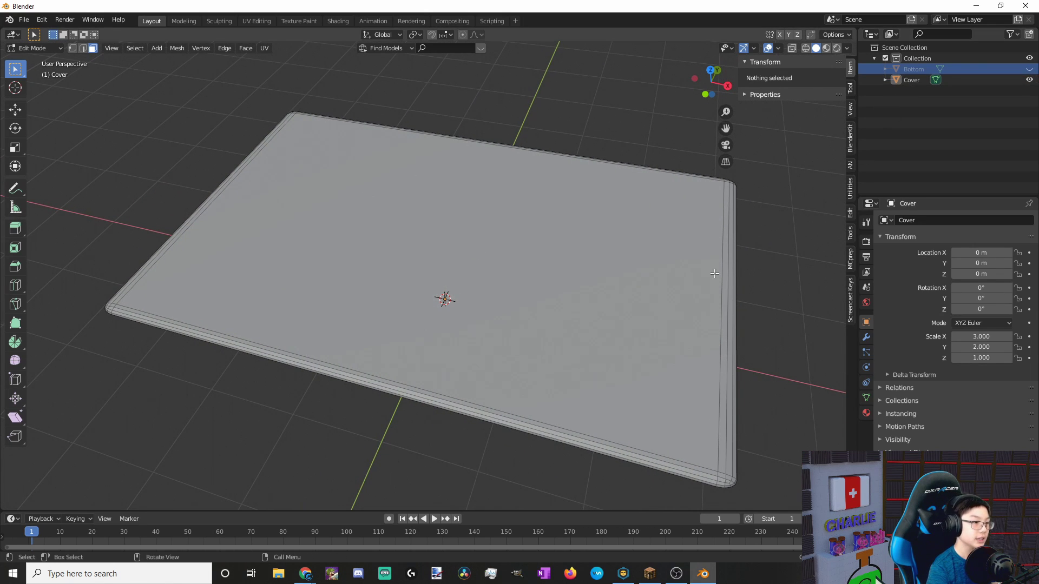
{"action": "left_click", "coordinate": [84, 47]}
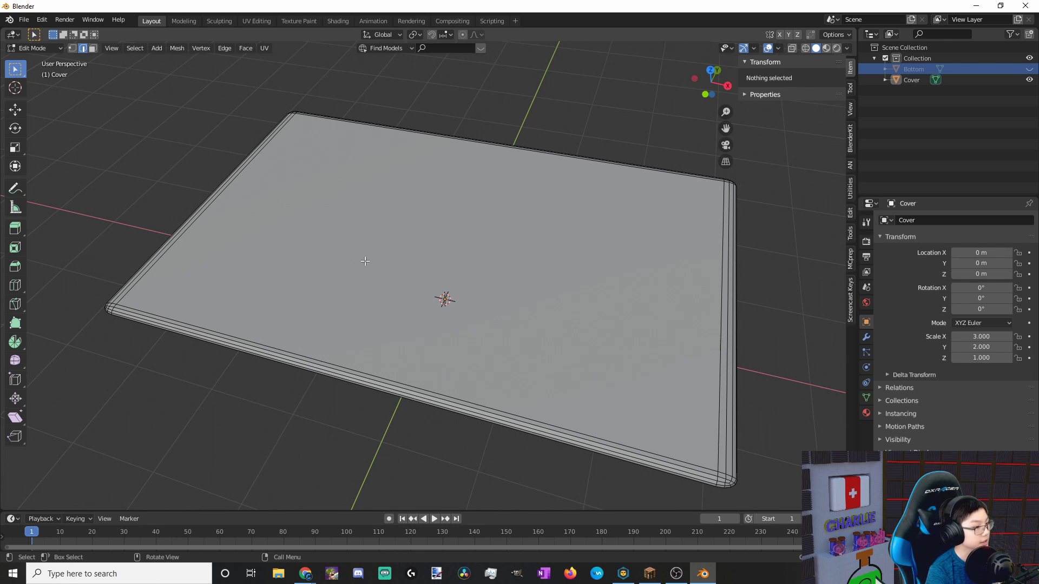
{"action": "middle_click_drag", "start_coordinate": [443, 349], "coordinate": [434, 342]}
{"action": "scroll", "coordinate": [434, 341], "scroll_direction": "up", "scroll_amount": 3}
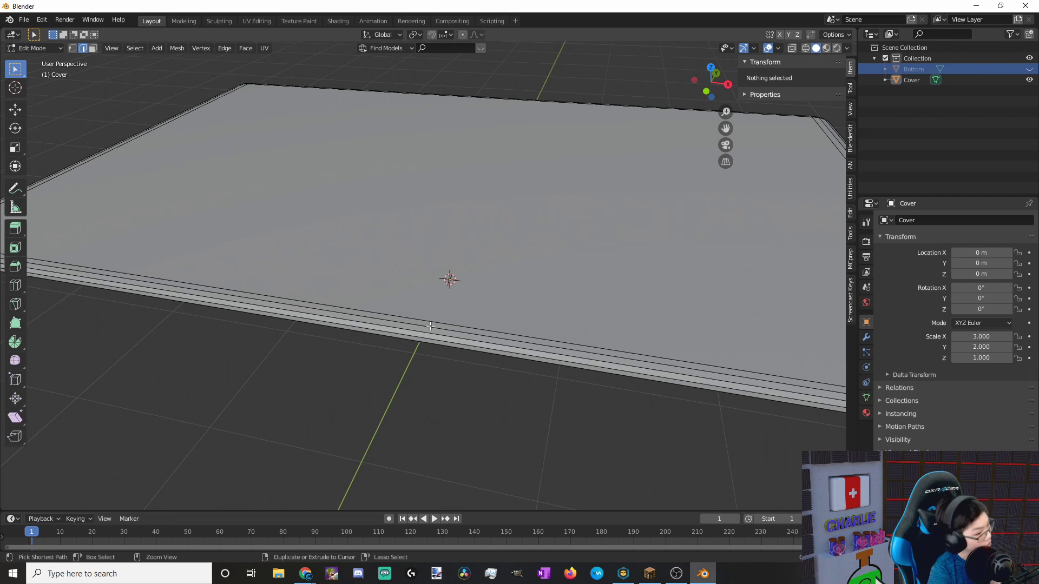
{"action": "left_click", "coordinate": [433, 343], "text": "alt"}
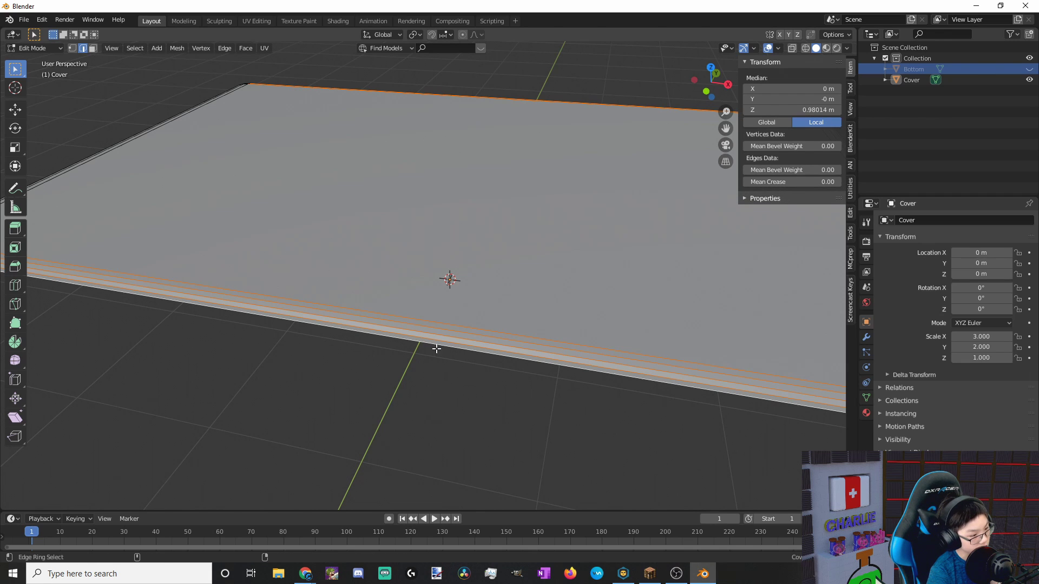
{"action": "middle_click_drag", "start_coordinate": [436, 343], "coordinate": [403, 338]}
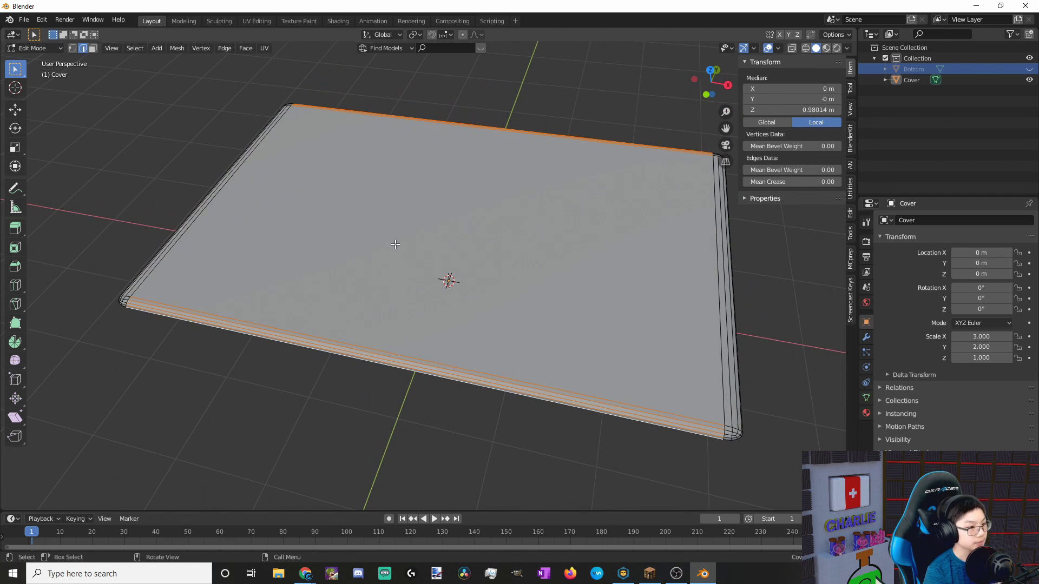
Subdivide the edge ring with a single cut across the Cover
{"action": "left_click", "coordinate": [228, 51]}
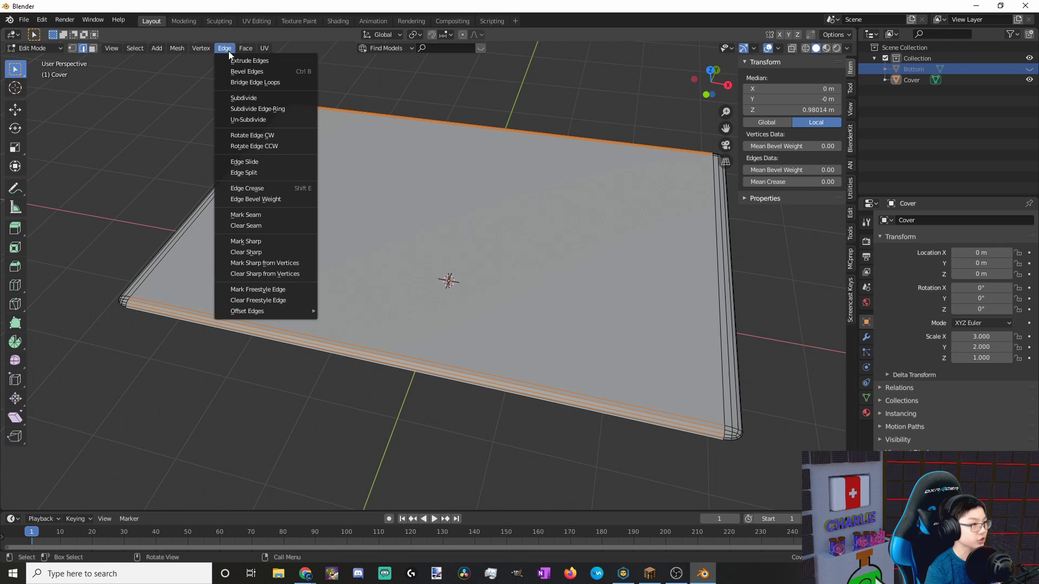
{"action": "left_click", "coordinate": [259, 108]}
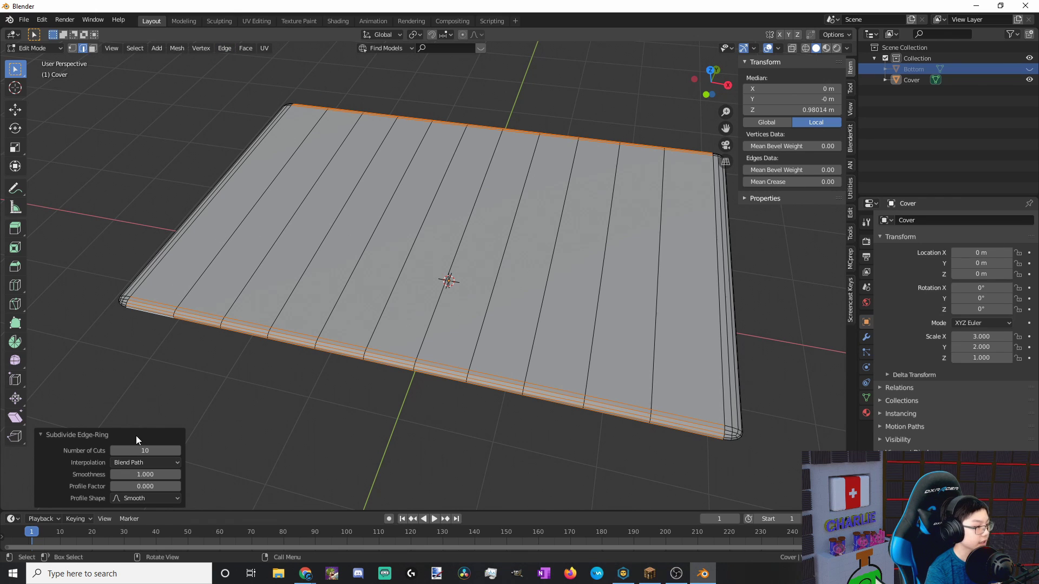
{"action": "left_click", "coordinate": [163, 451]}
{"action": "type", "text": "1"}
{"action": "key", "text": "Return"}
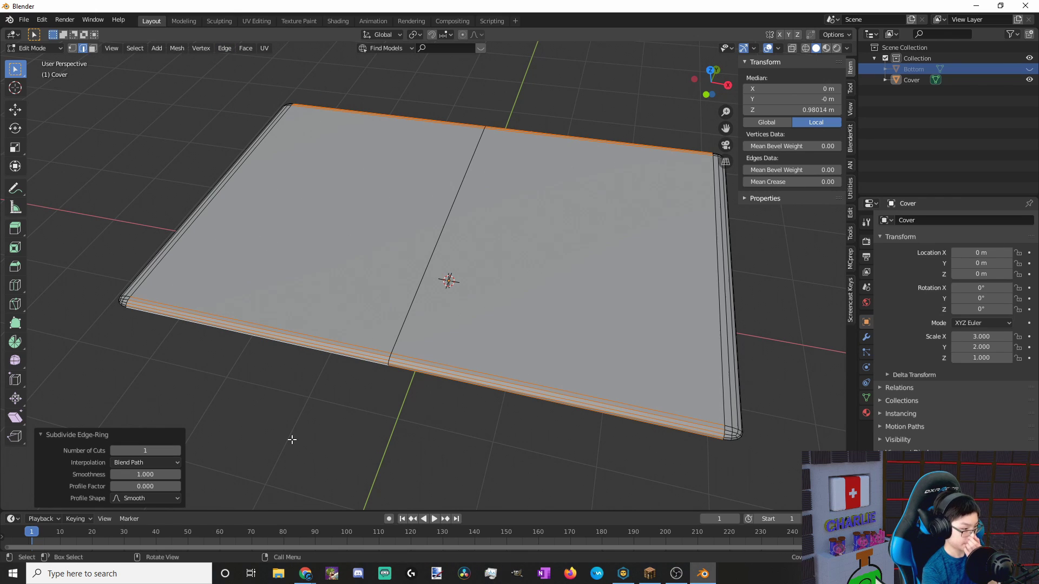
Bevel the Cover's middle cut edge with a 0.55 m offset, then undo it
{"action": "left_click", "coordinate": [460, 193]}
{"action": "left_click", "coordinate": [219, 48]}
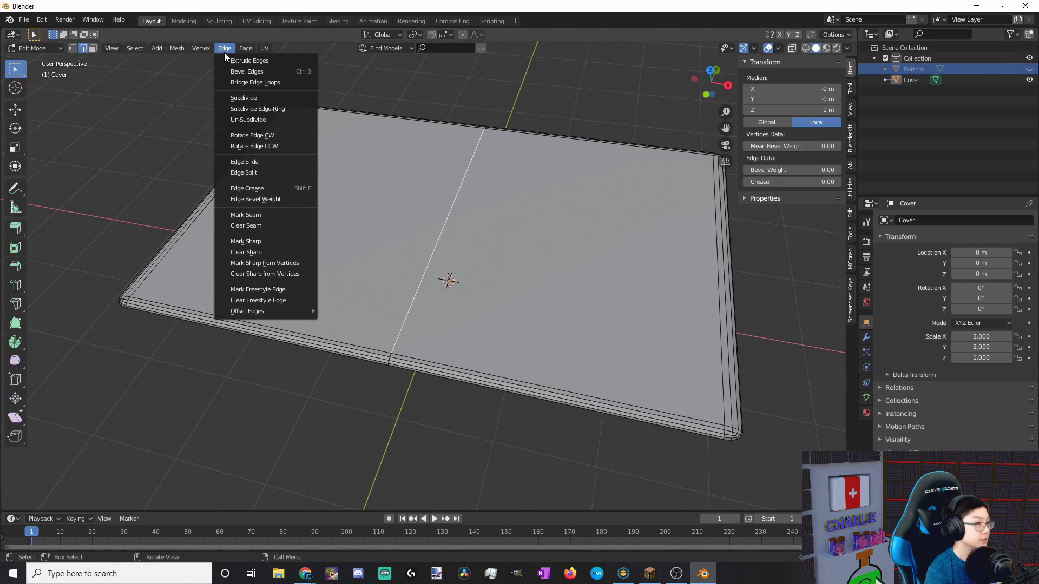
{"action": "left_click", "coordinate": [251, 68]}
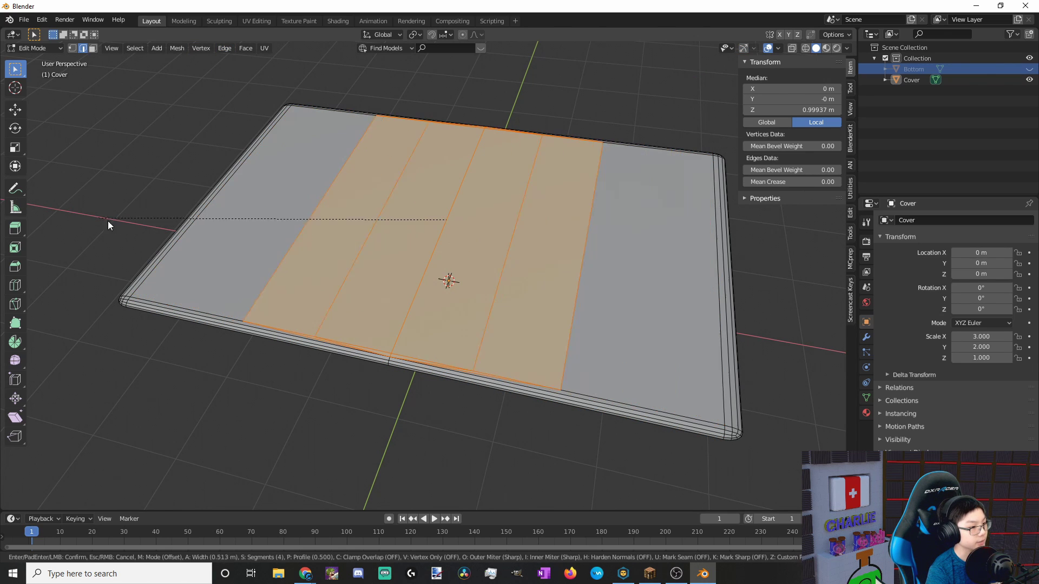
{"action": "left_click", "coordinate": [186, 236]}
{"action": "left_click", "coordinate": [174, 323]}
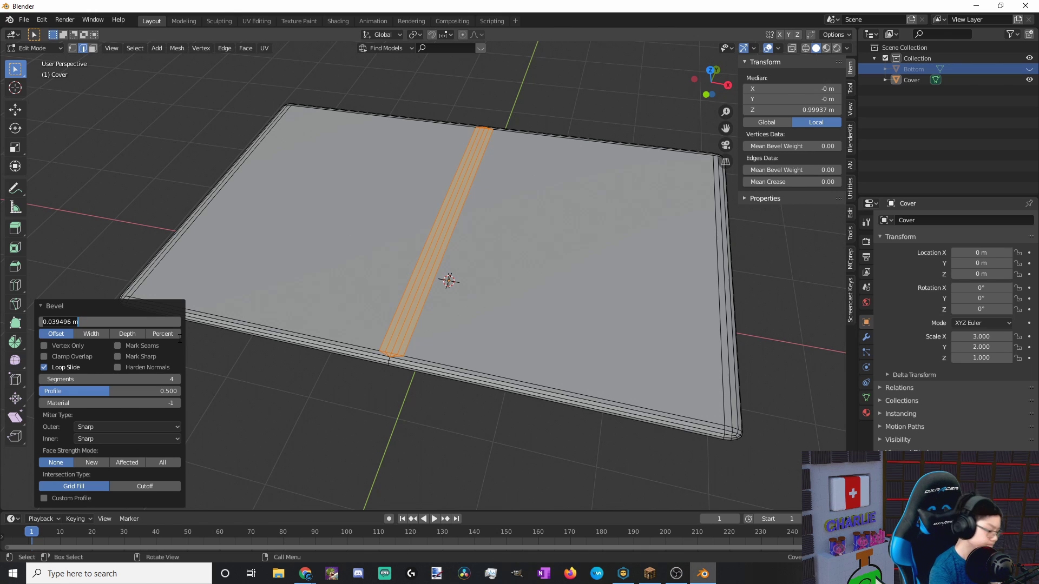
{"action": "type", "text": "0."}
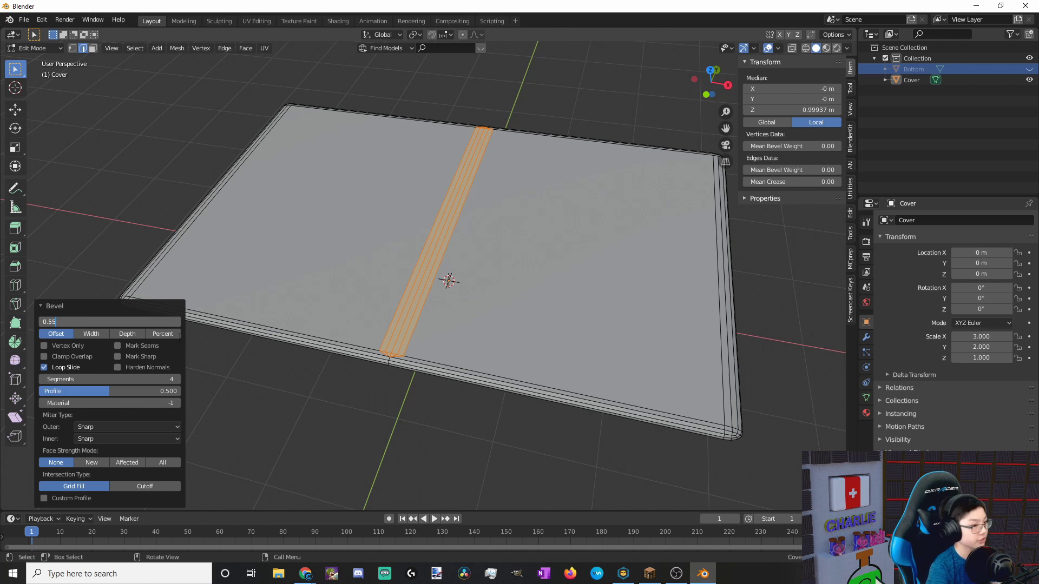
{"action": "type", "text": "55"}
{"action": "key", "text": "Return"}
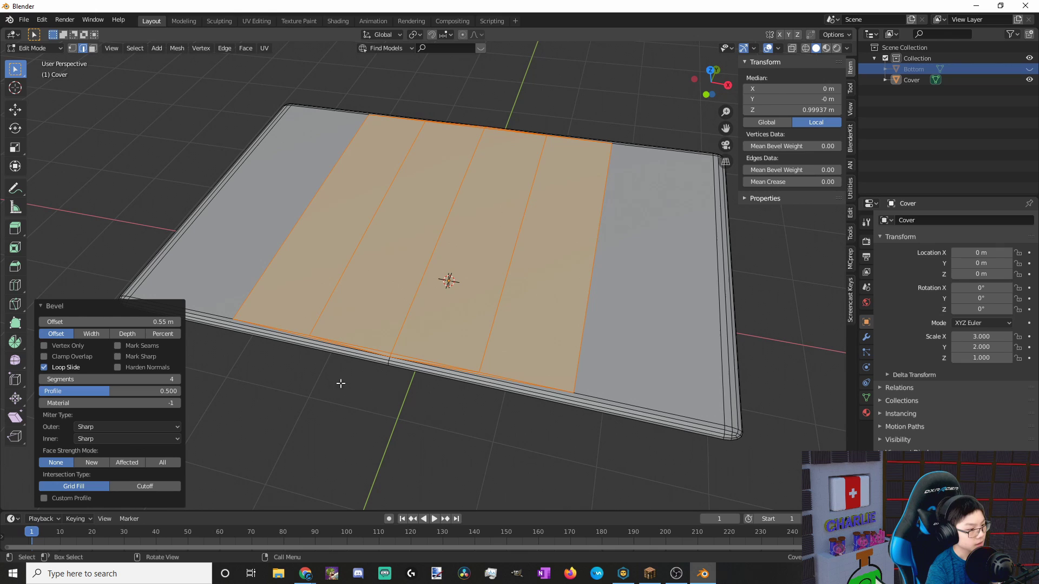
{"action": "scroll", "coordinate": [427, 418], "scroll_direction": "up", "scroll_amount": 2}
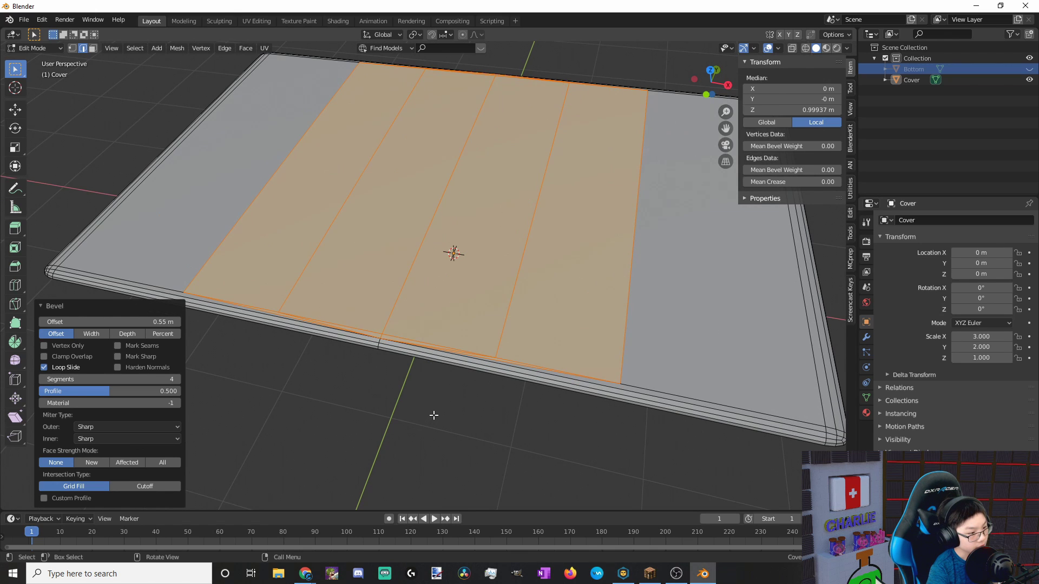
{"action": "key", "text": "ctrl+z"}
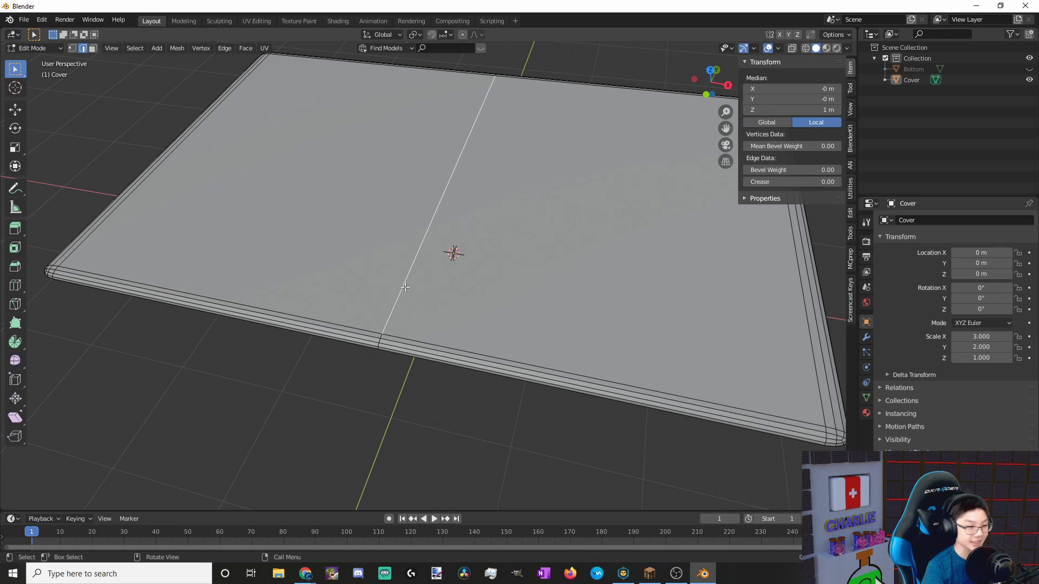
Bevel the middle edge loop with a 0.55 m offset and 1 segment
{"action": "left_click", "coordinate": [341, 368]}
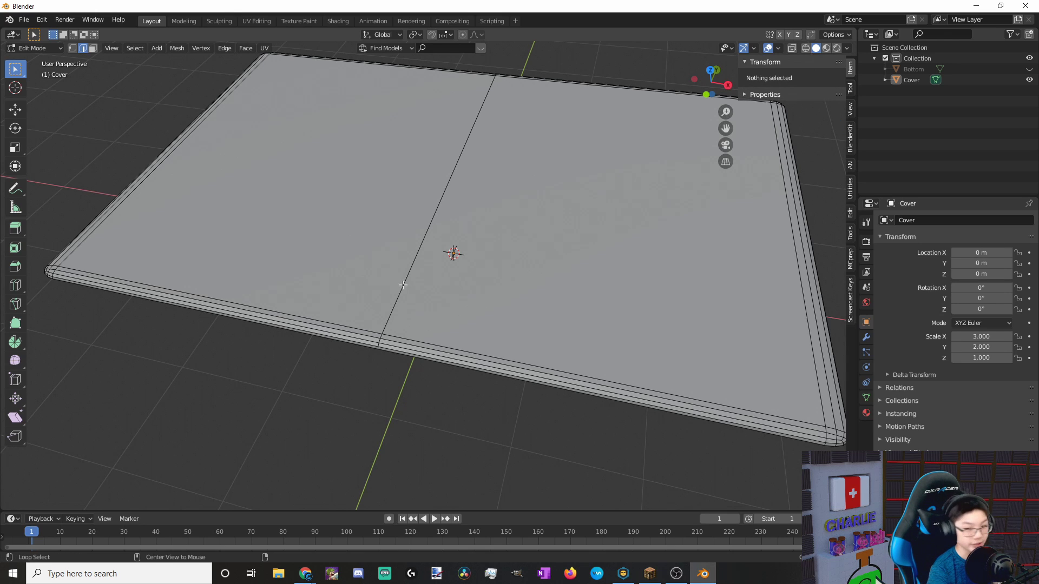
{"action": "left_click", "coordinate": [406, 283], "text": "alt"}
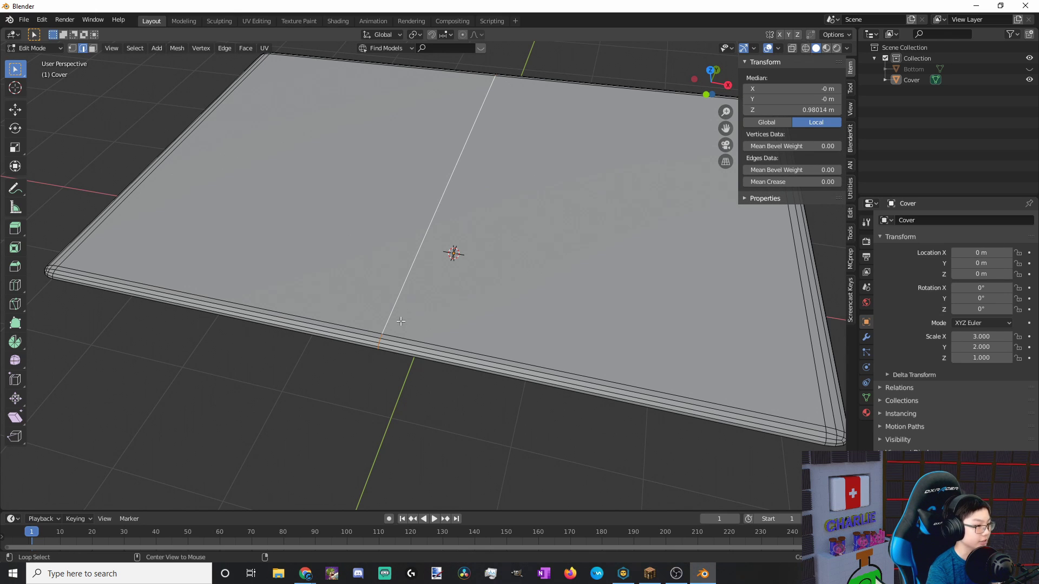
{"action": "left_click", "coordinate": [226, 49]}
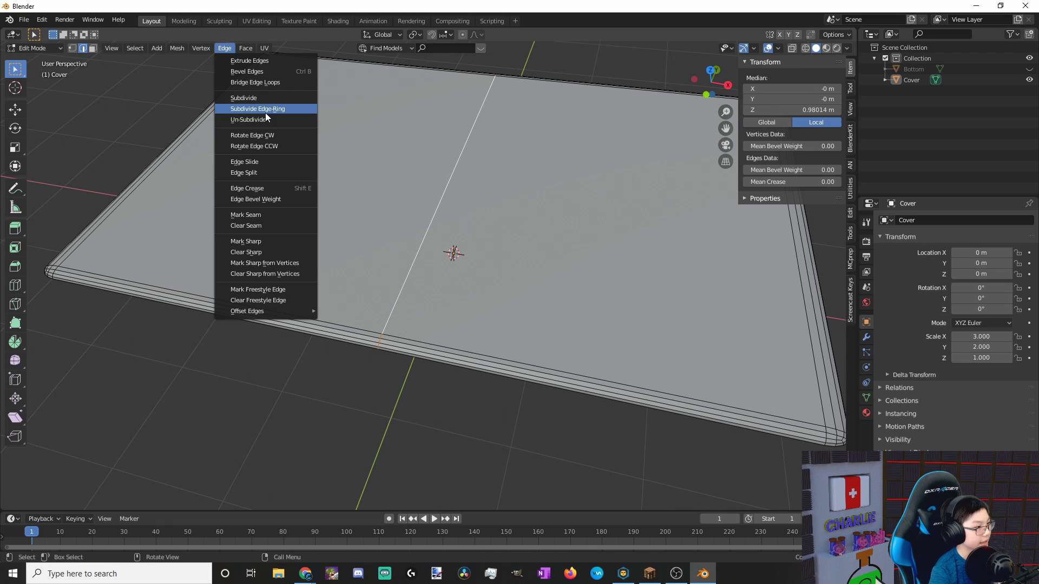
{"action": "left_click", "coordinate": [255, 71]}
{"action": "scroll", "coordinate": [193, 375], "scroll_direction": "up", "scroll_amount": 3}
{"action": "left_click", "coordinate": [179, 378]}
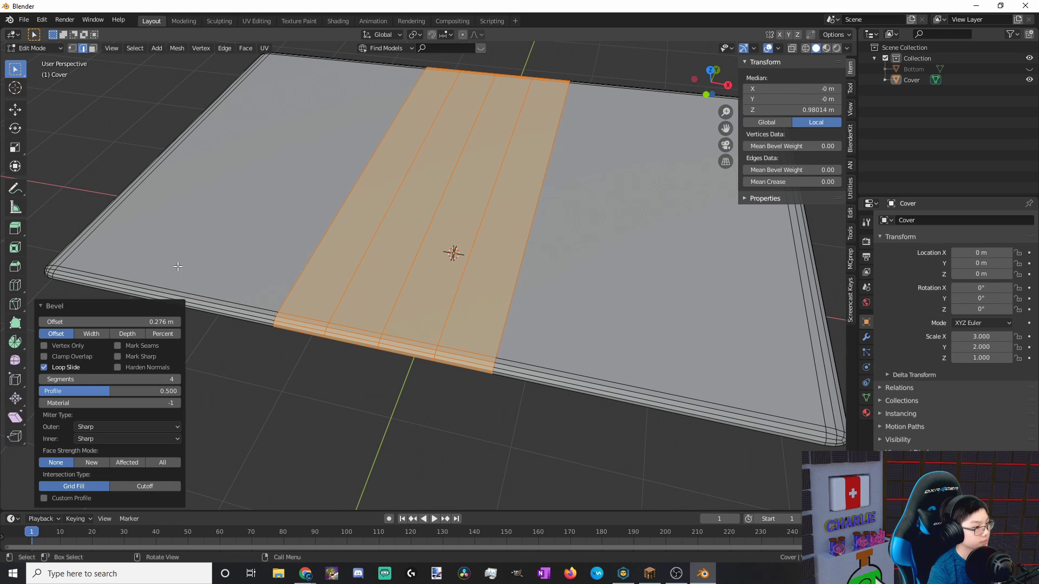
{"action": "left_click", "coordinate": [161, 322]}
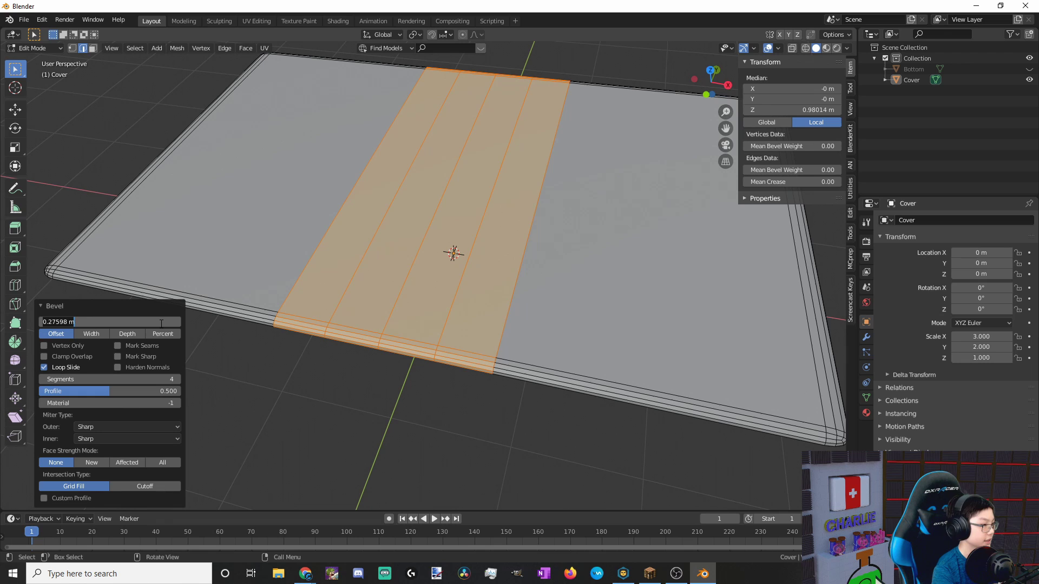
{"action": "type", "text": "0.55"}
{"action": "key", "text": "Return"}
{"action": "scroll", "coordinate": [400, 377], "scroll_direction": "up", "scroll_amount": 2}
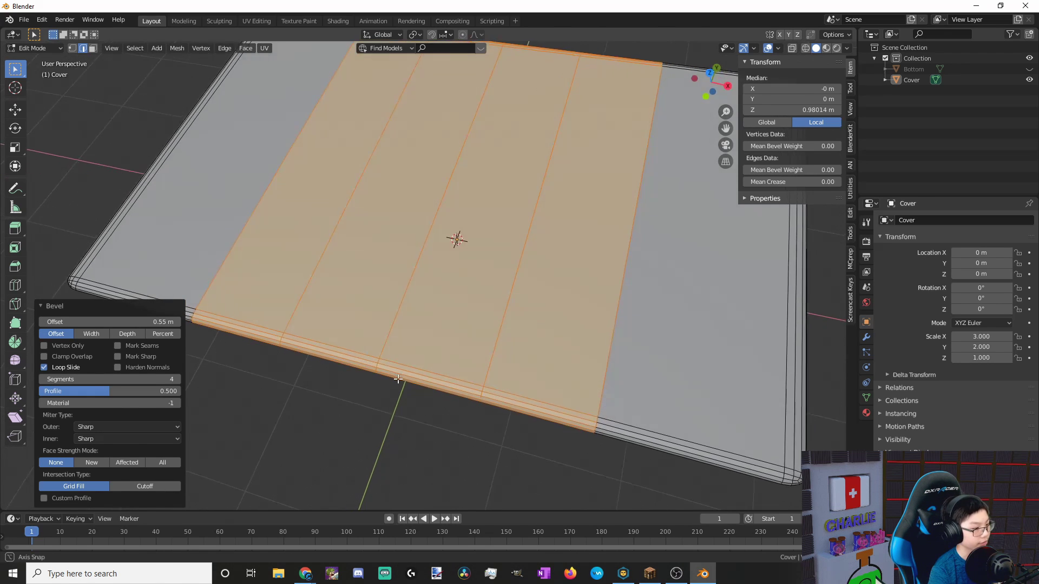
{"action": "scroll", "coordinate": [399, 377], "scroll_direction": "down", "scroll_amount": 3}
{"action": "scroll", "coordinate": [399, 377], "scroll_direction": "up", "scroll_amount": 3}
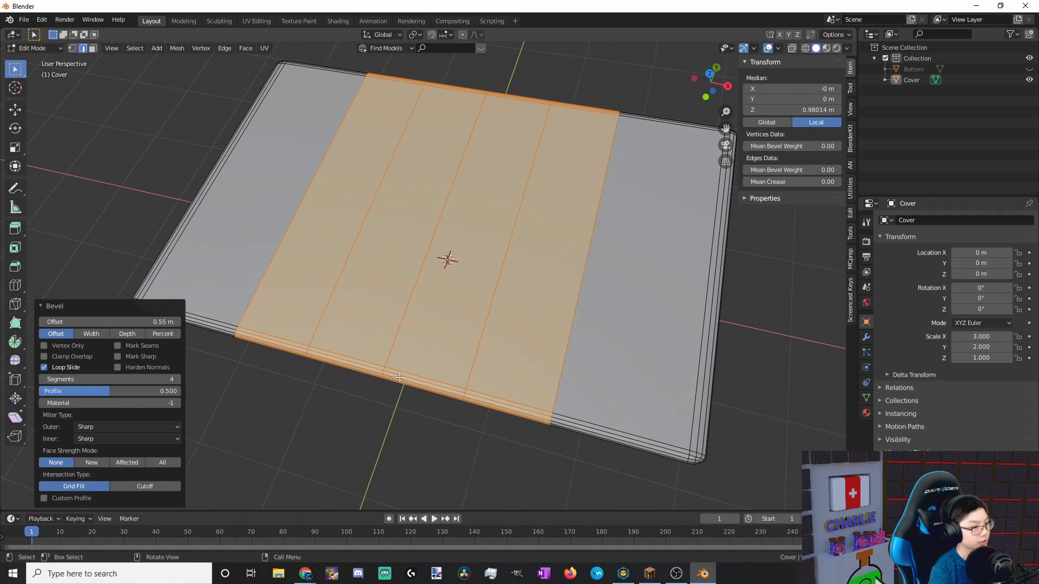
{"action": "left_click", "coordinate": [154, 379]}
{"action": "type", "text": "1"}
{"action": "key", "text": "Return"}
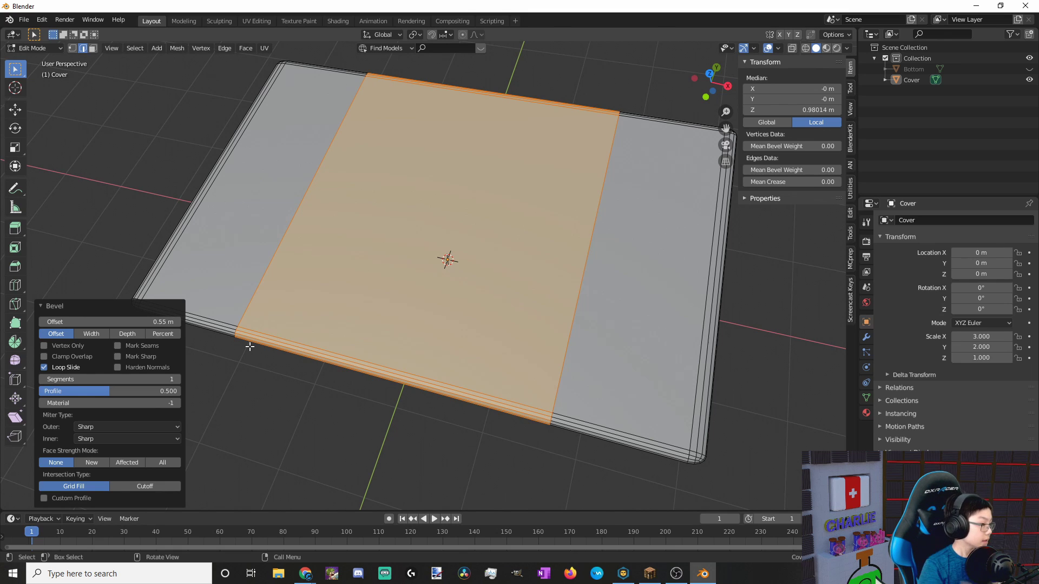
Select the Cover's central top face and snap the 3D cursor to it
{"action": "left_click", "coordinate": [362, 454]}
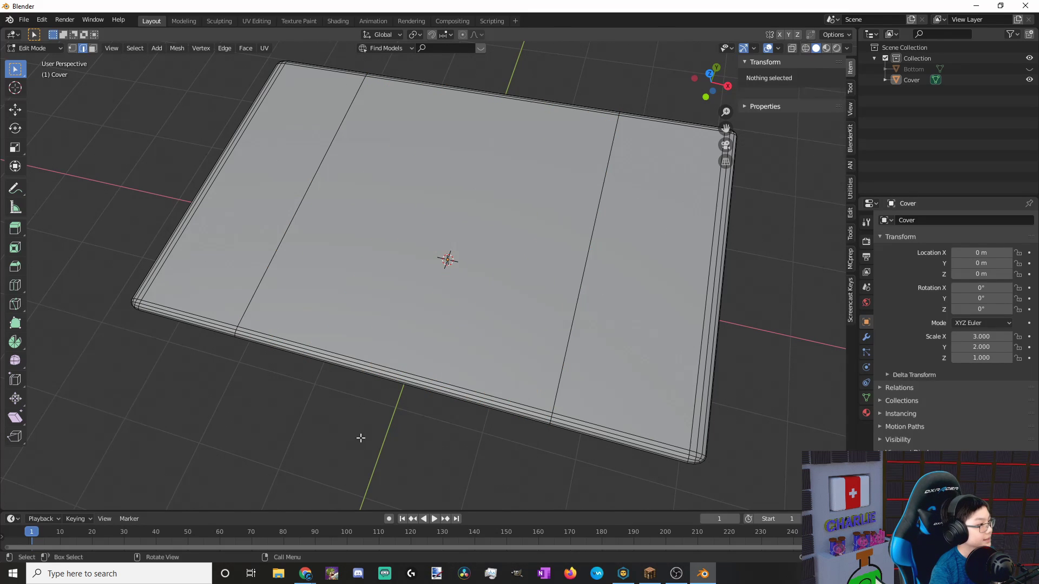
{"action": "left_click", "coordinate": [93, 49]}
{"action": "left_click", "coordinate": [486, 193]}
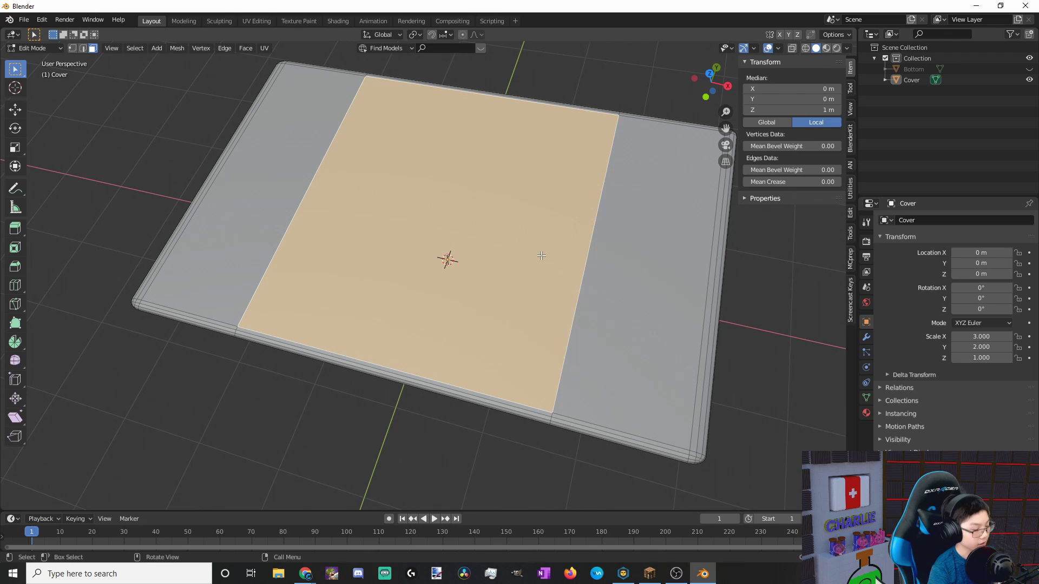
{"action": "key", "text": "shift+s"}
{"action": "left_click", "coordinate": [582, 292]}
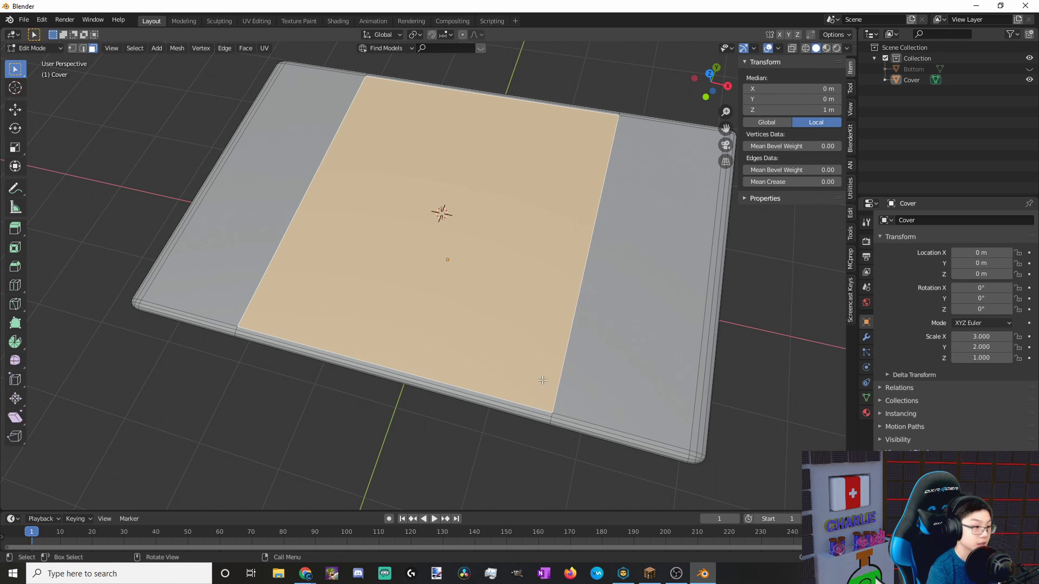
Add a grid at the cursor with 4 X and 4 Y subdivisions
{"action": "key", "text": "shift+a"}
{"action": "left_click", "coordinate": [399, 231]}
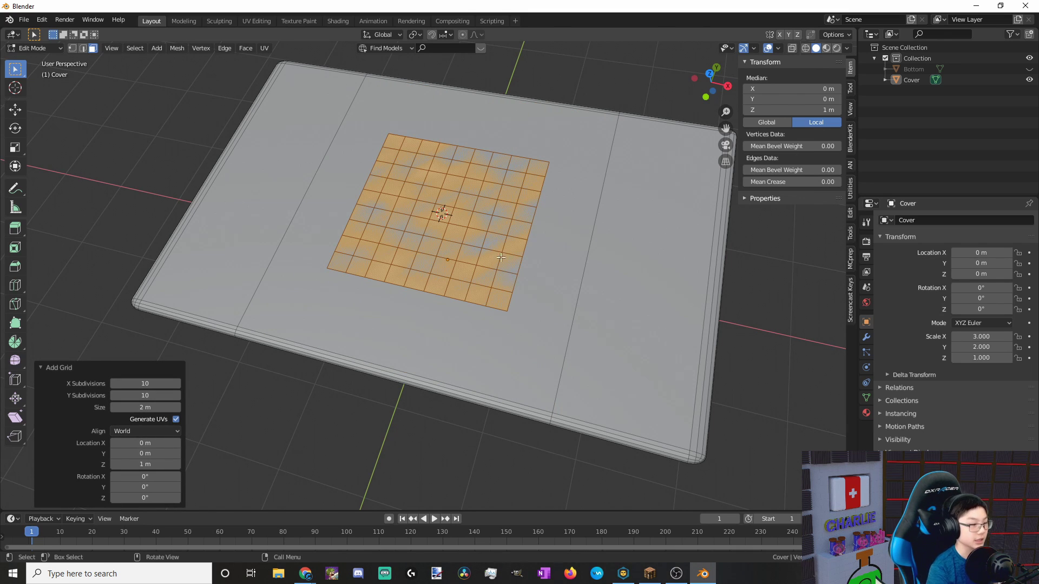
{"action": "left_click", "coordinate": [145, 384]}
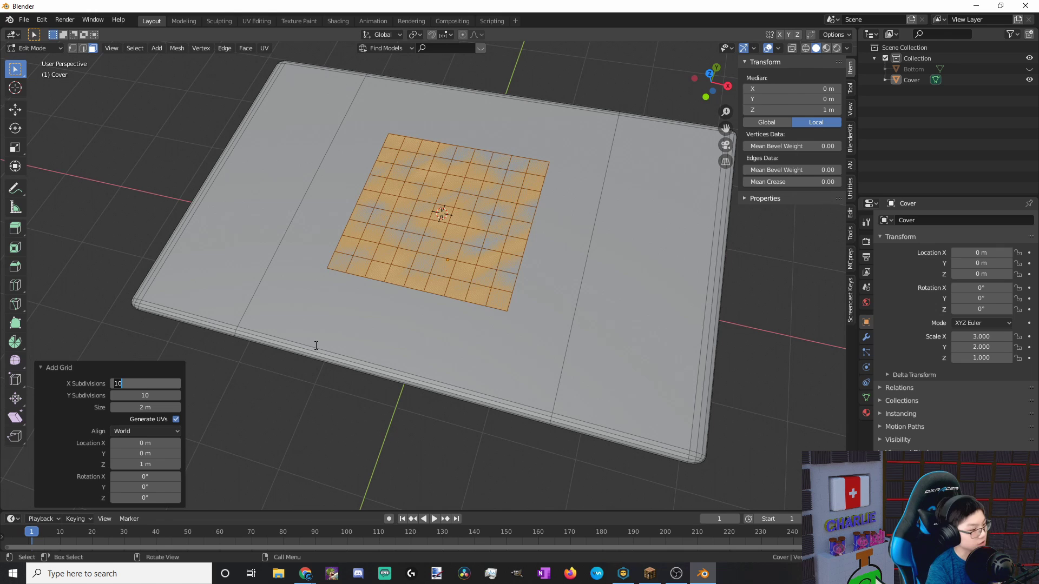
{"action": "type", "text": "4"}
{"action": "key", "text": "Tab"}
{"action": "type", "text": "4"}
{"action": "key", "text": "Return"}
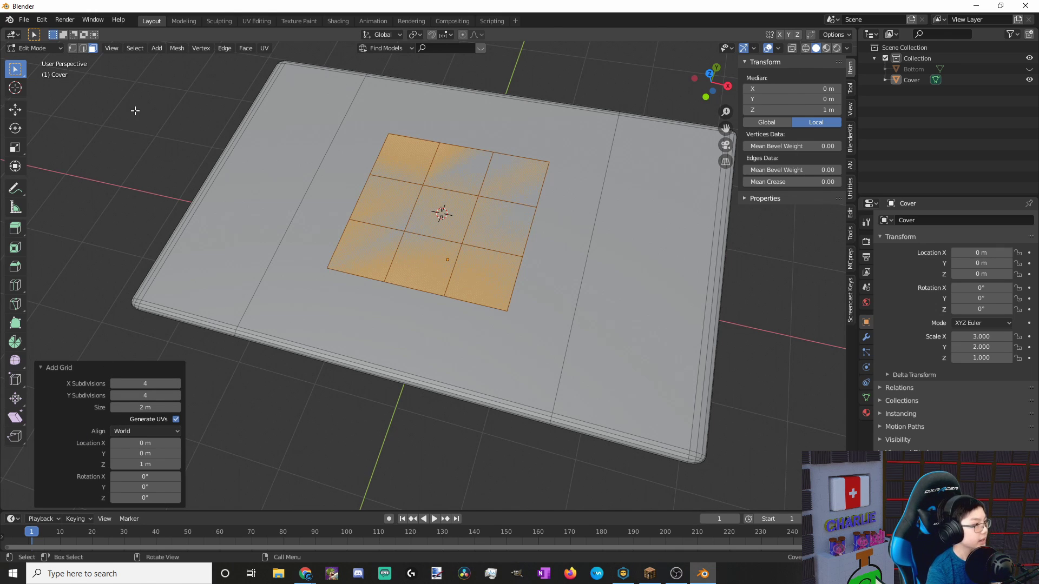
Delete the grid's four corner vertices, leaving a five-face plus sign, and return to face select
{"action": "left_click", "coordinate": [73, 48]}
{"action": "left_click", "coordinate": [387, 134]}
{"action": "left_click", "coordinate": [550, 162], "text": "shift"}
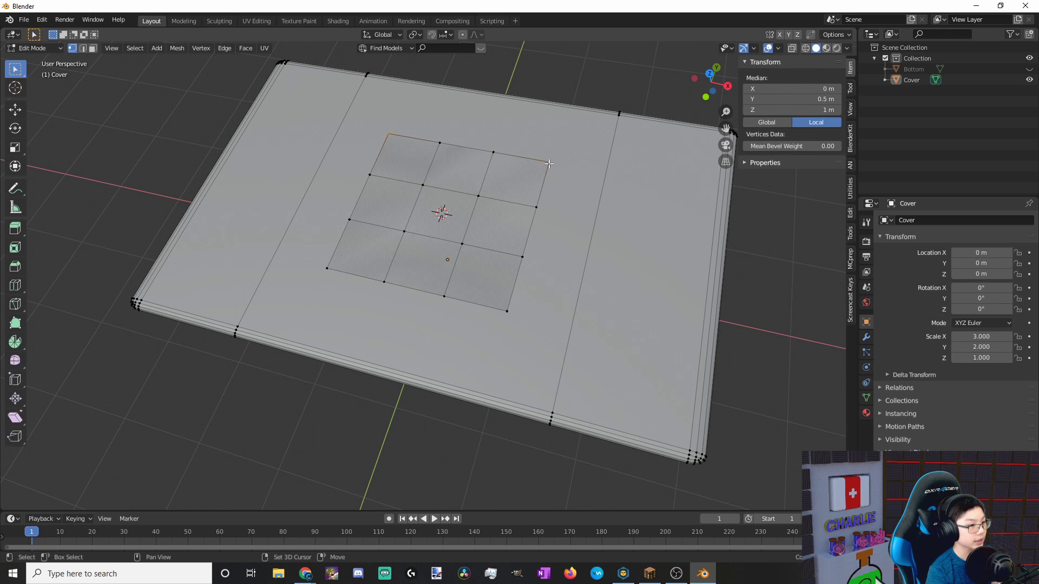
{"action": "left_click", "coordinate": [507, 309], "text": "shift"}
{"action": "left_click", "coordinate": [326, 268], "text": "shift"}
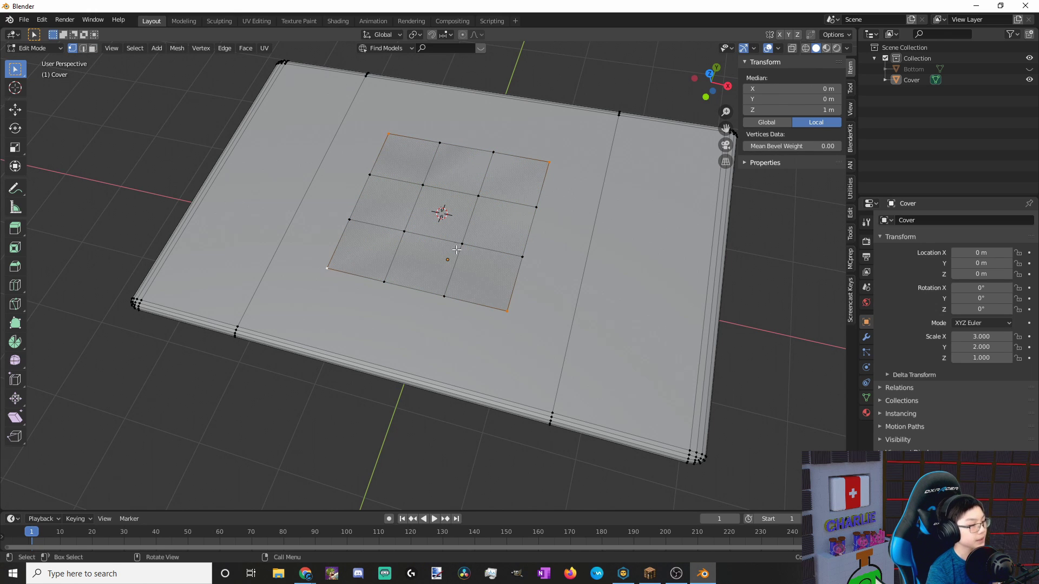
{"action": "key", "text": "c"}
{"action": "key", "text": "Escape"}
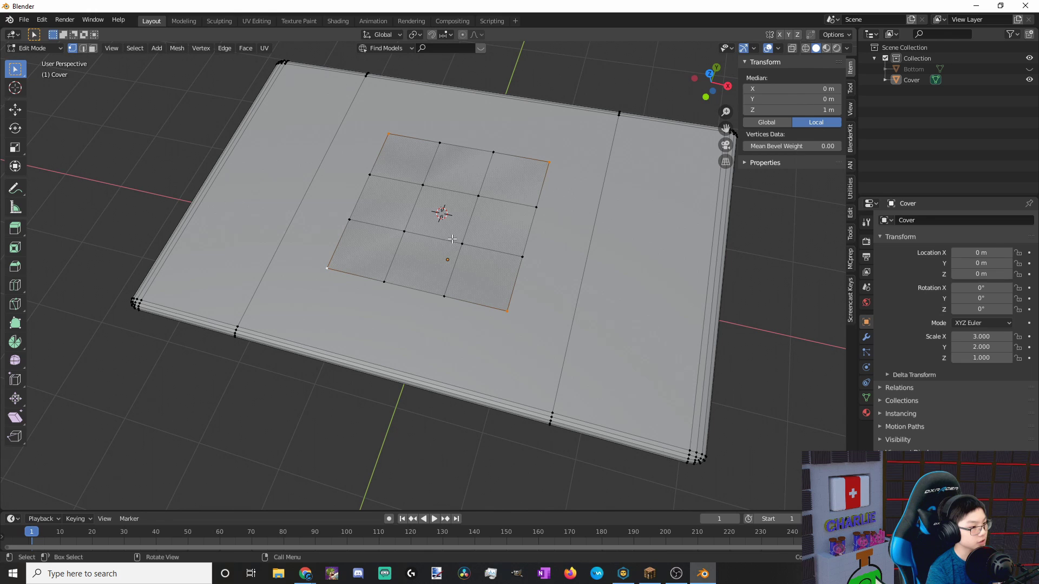
{"action": "key", "text": "x"}
{"action": "left_click", "coordinate": [438, 266]}
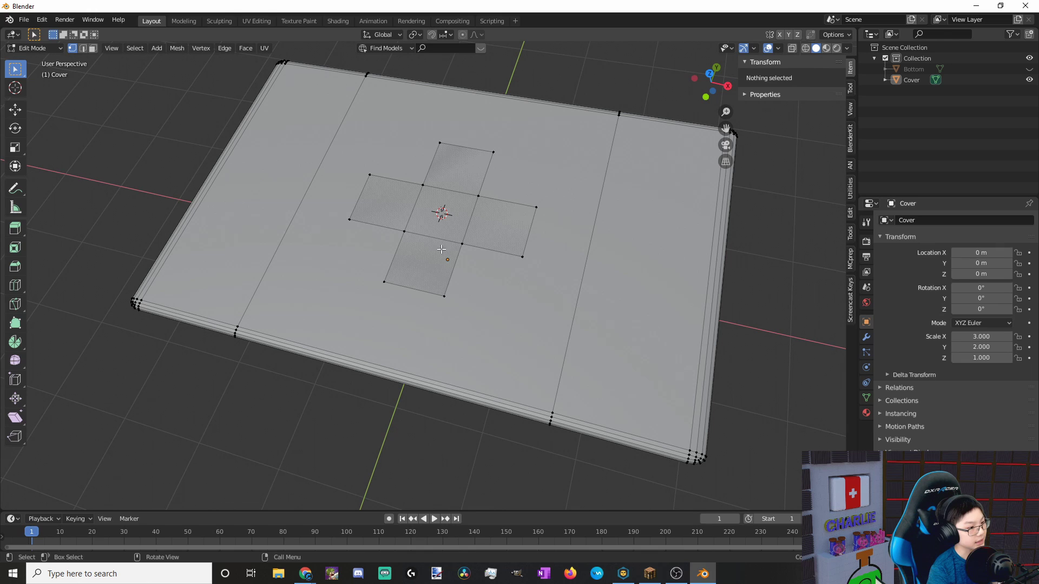
{"action": "left_click", "coordinate": [92, 49]}
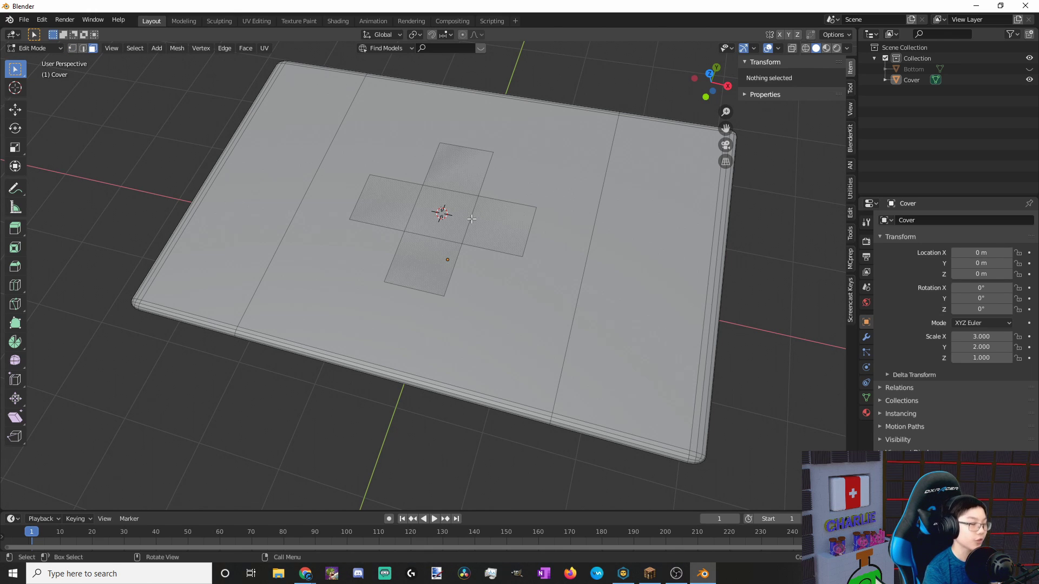
Select all connected faces of the plus-shaped cross
{"action": "left_click", "coordinate": [456, 175]}
{"action": "left_click", "coordinate": [464, 166], "text": "shift"}
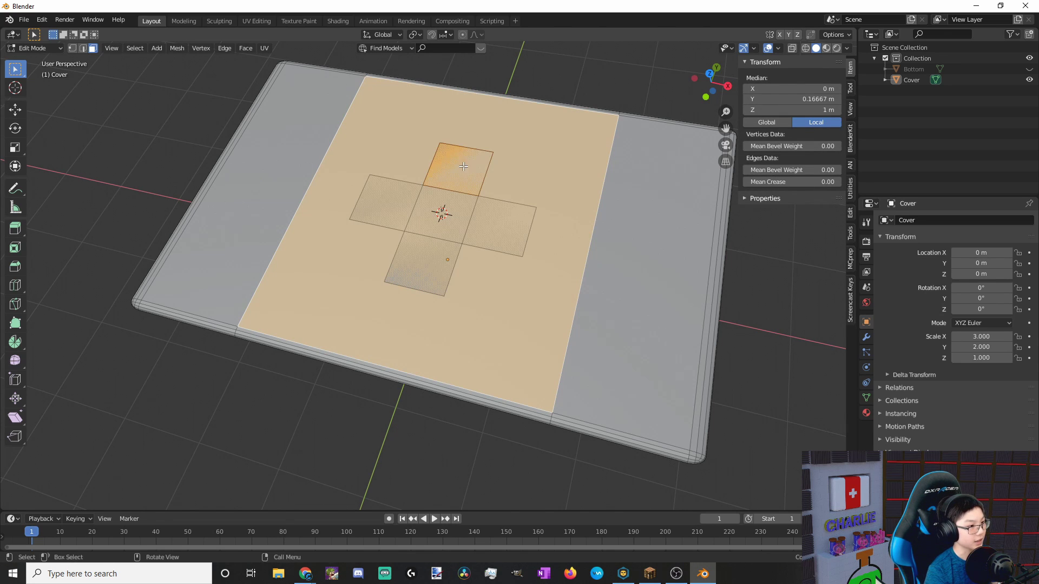
{"action": "left_click", "coordinate": [475, 153], "text": "shift"}
{"action": "key", "text": "alt+a"}
{"action": "left_click", "coordinate": [470, 163]}
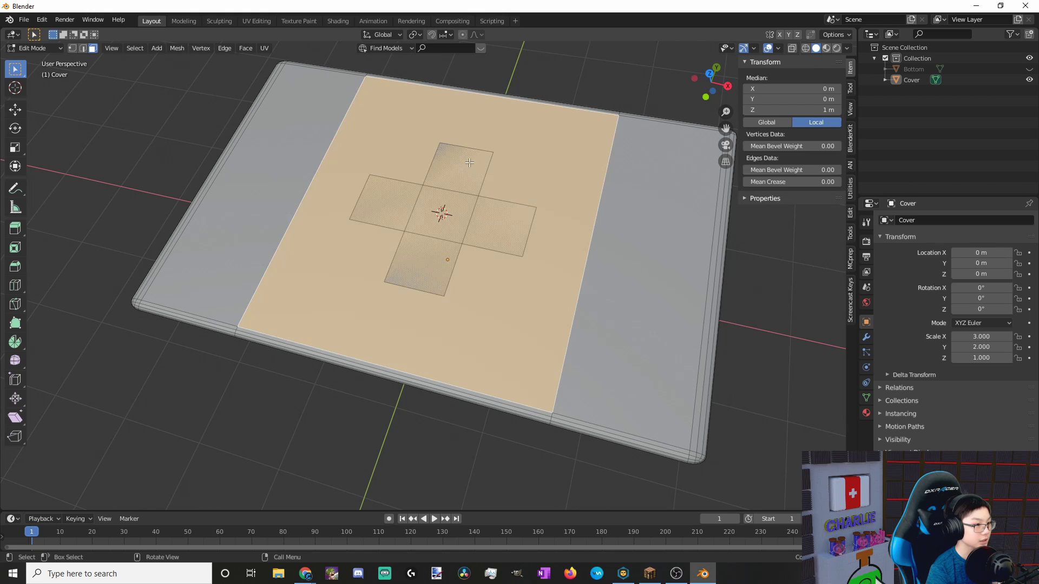
{"action": "key", "text": "alt+a"}
{"action": "left_click", "coordinate": [459, 164]}
{"action": "left_click", "coordinate": [461, 163]}
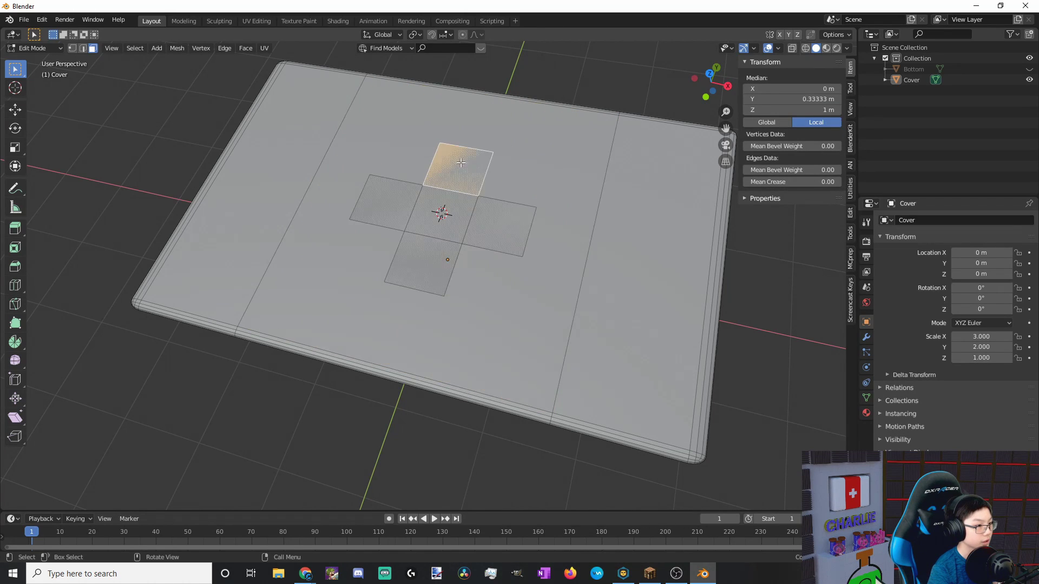
{"action": "key", "text": "ctrl+l"}
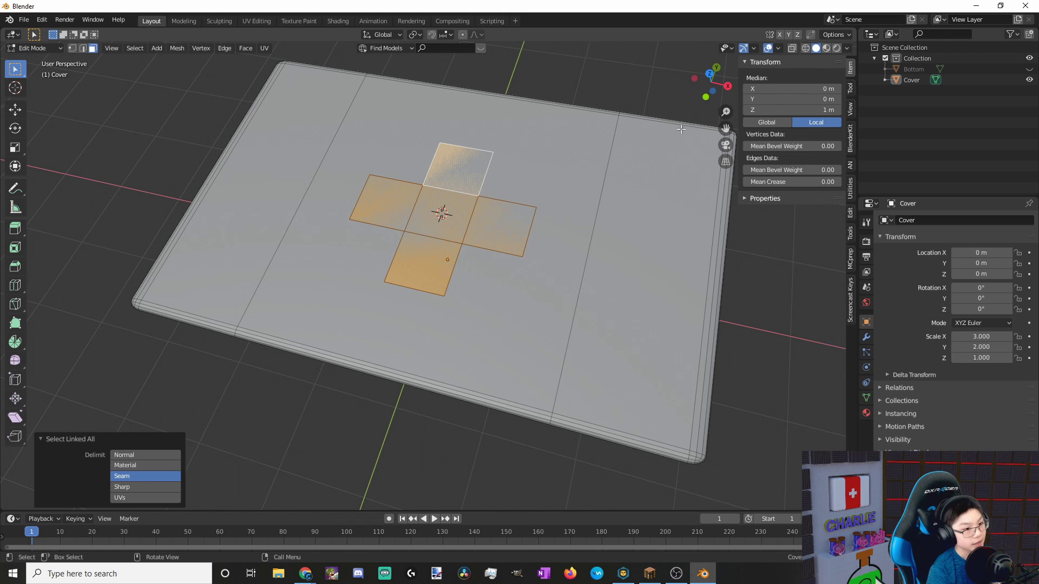
Extrude the cross upward by 0.1 m
{"action": "key", "text": "g"}
{"action": "key", "text": "z"}
{"action": "key", "text": "z"}
{"action": "key", "text": "Escape"}
{"action": "key", "text": "e"}
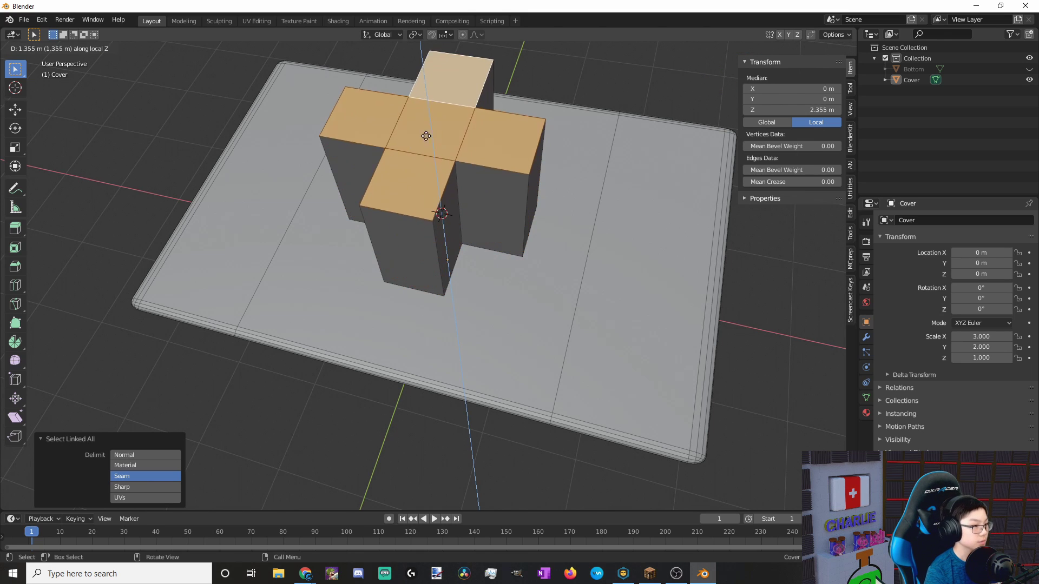
{"action": "key", "text": "Return"}
{"action": "left_click", "coordinate": [145, 474]}
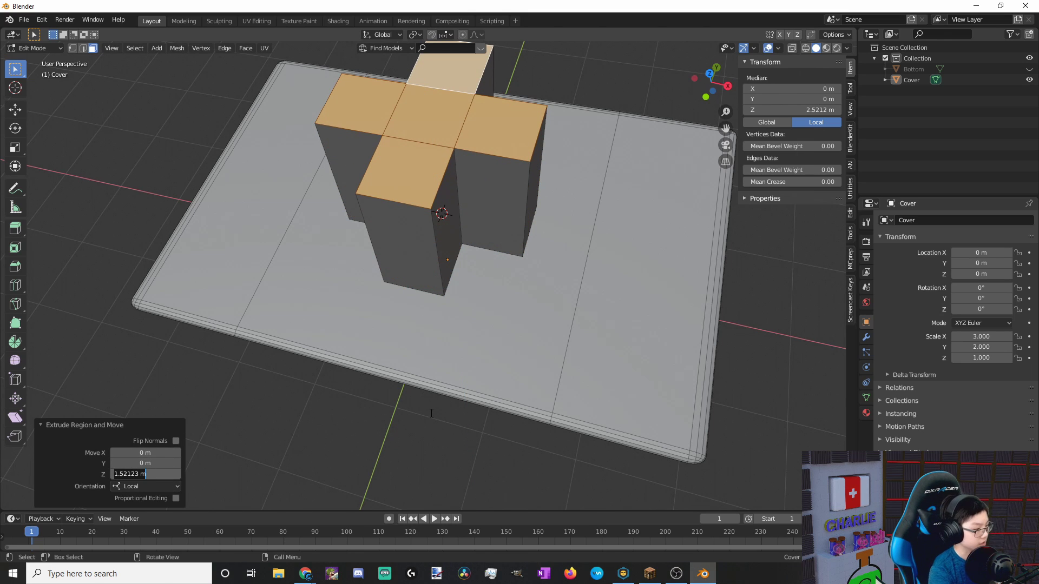
{"action": "type", "text": "0.1"}
{"action": "key", "text": "Return"}
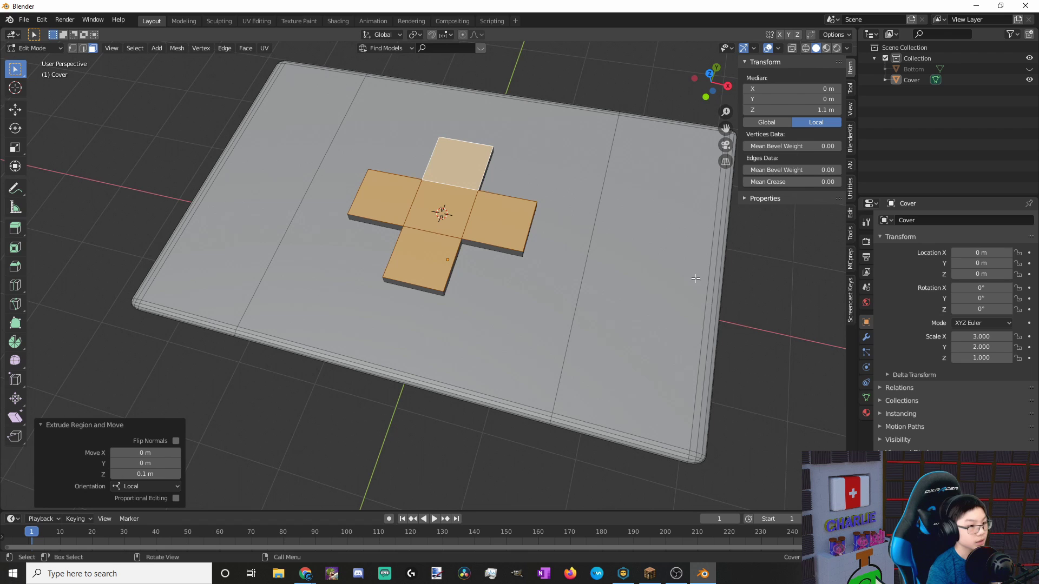
{"action": "middle_click_drag", "start_coordinate": [494, 293], "coordinate": [472, 197]}
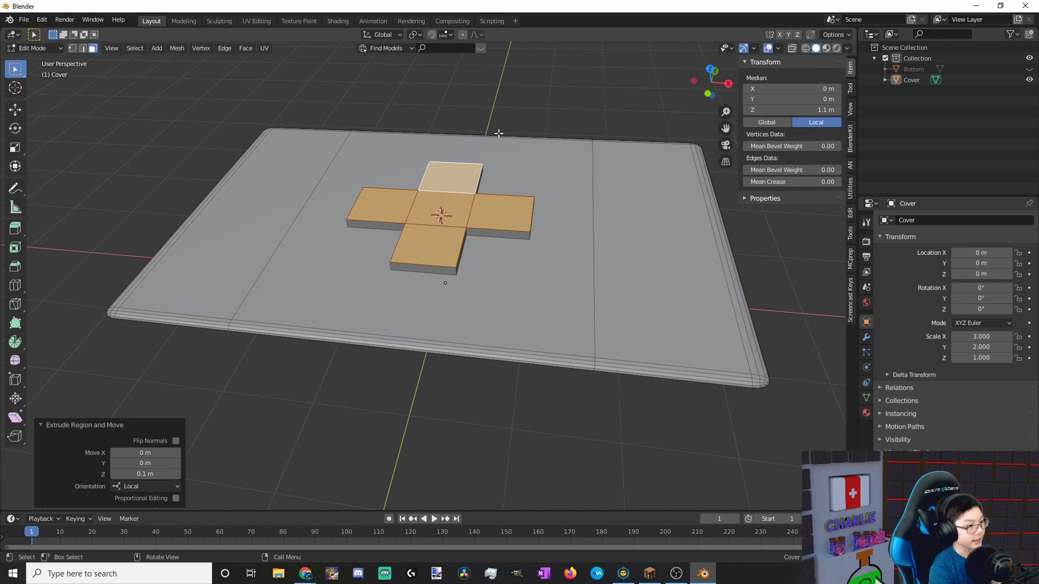
Set the whole cross's median Z height to 1 m
{"action": "key", "text": "ctrl+l"}
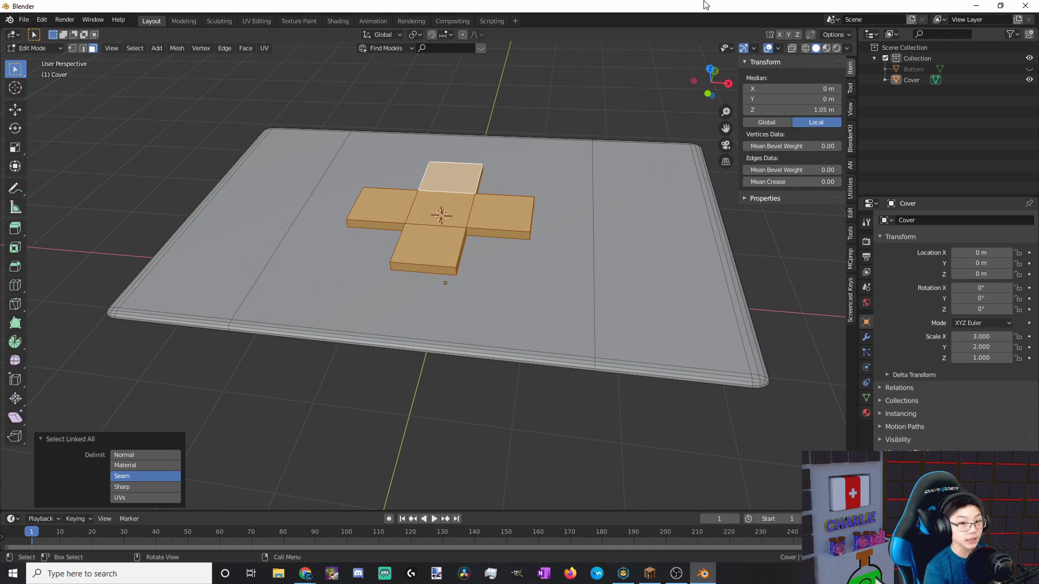
{"action": "double_click", "coordinate": [814, 112]}
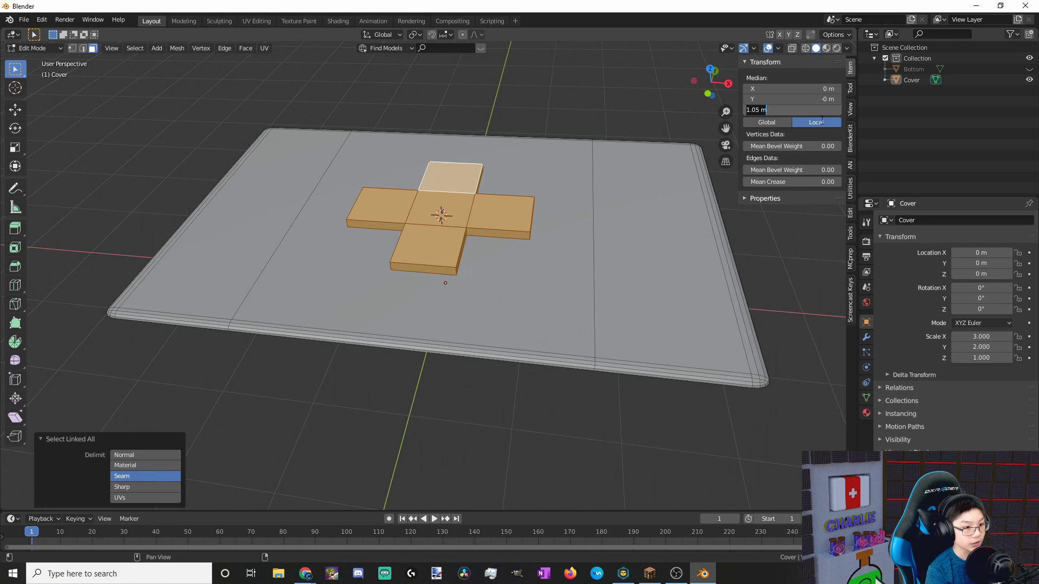
{"action": "type", "text": "1"}
{"action": "key", "text": "Return"}
{"action": "middle_click_drag", "start_coordinate": [411, 346], "coordinate": [731, 353]}
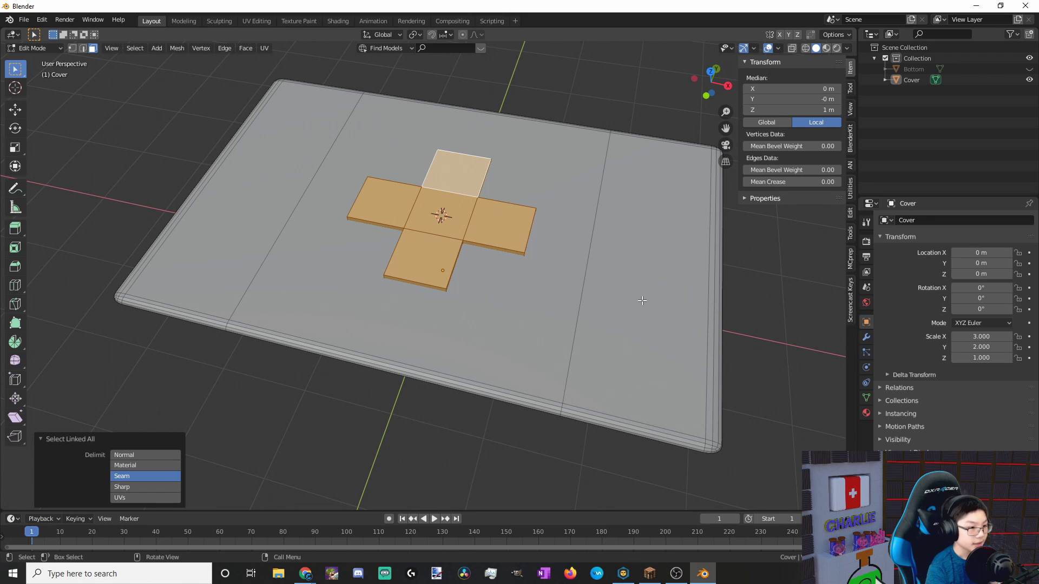
Search Chrome for 'hdri haven' and open the HDRI Haven site's HDRI library
{"action": "mouse_move", "coordinate": [305, 573]}
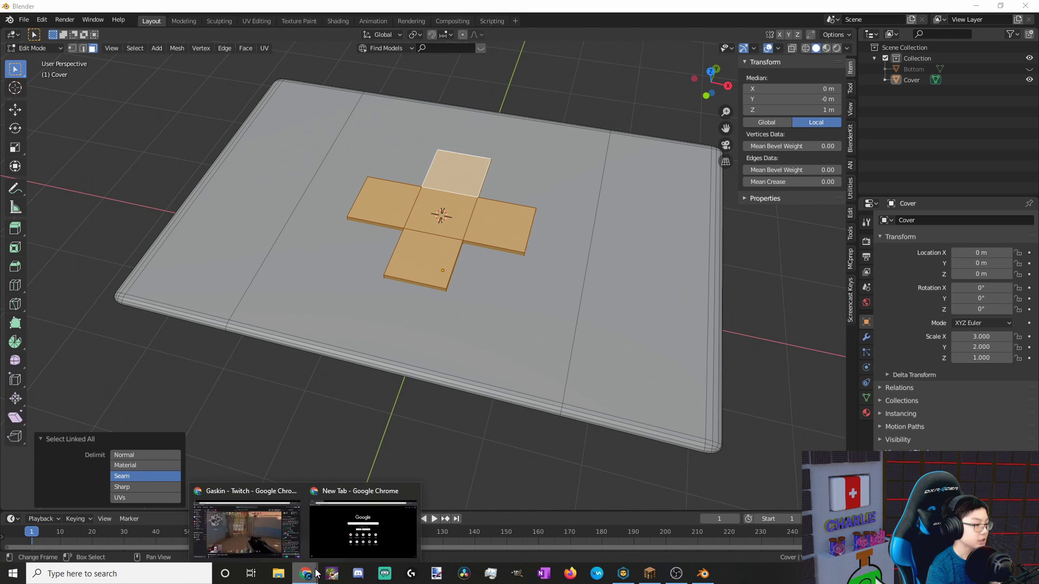
{"action": "left_click", "coordinate": [362, 516]}
{"action": "left_click", "coordinate": [466, 28]}
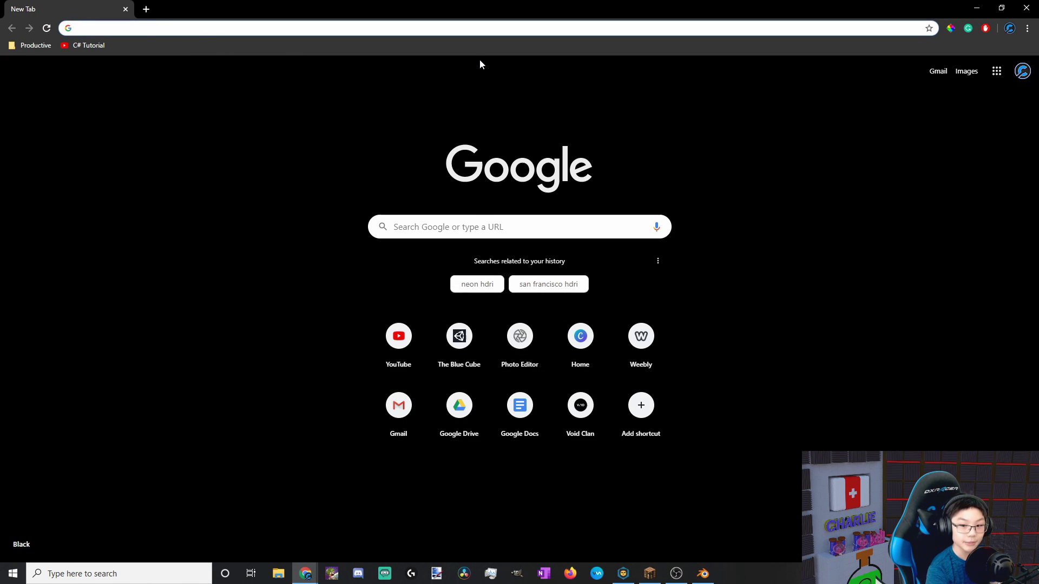
{"action": "type", "text": "hd"}
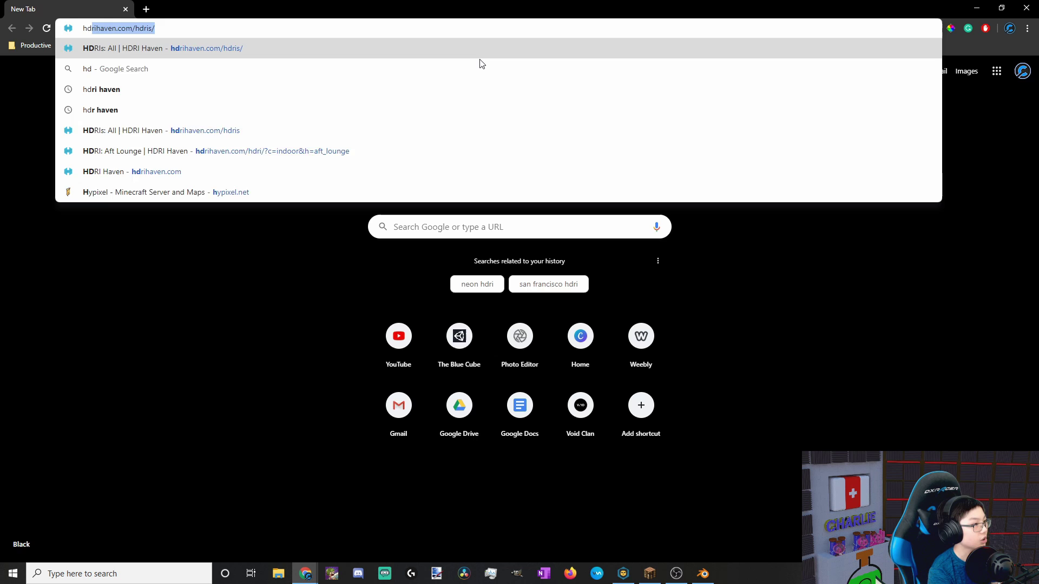
{"action": "type", "text": "ri haven"}
{"action": "key", "text": "Return"}
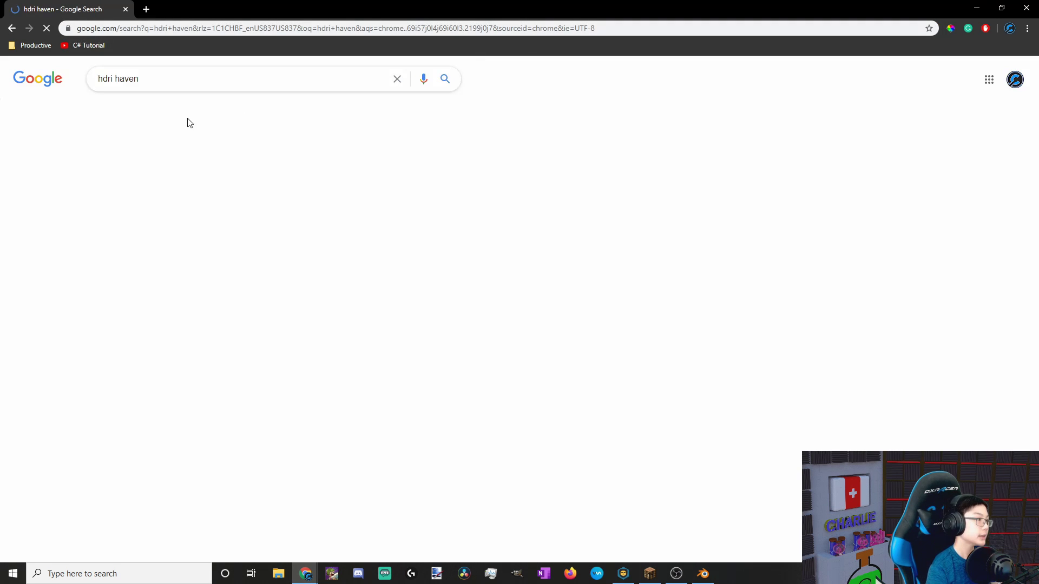
{"action": "left_click", "coordinate": [144, 174]}
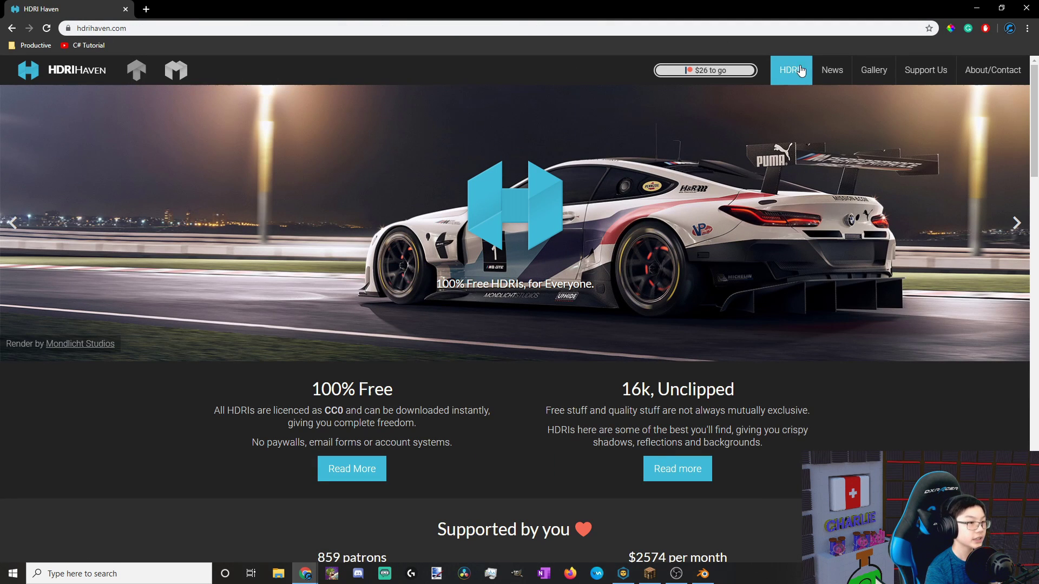
{"action": "left_click", "coordinate": [791, 69]}
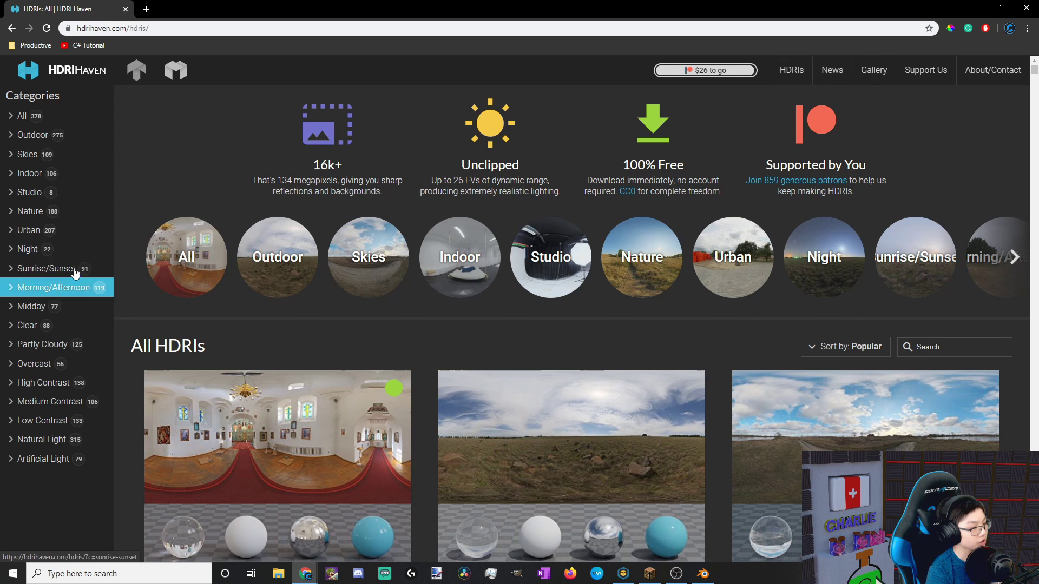
Open Studio Small 03 from the Studio category and download its 4k HDR file
{"action": "left_click", "coordinate": [30, 211]}
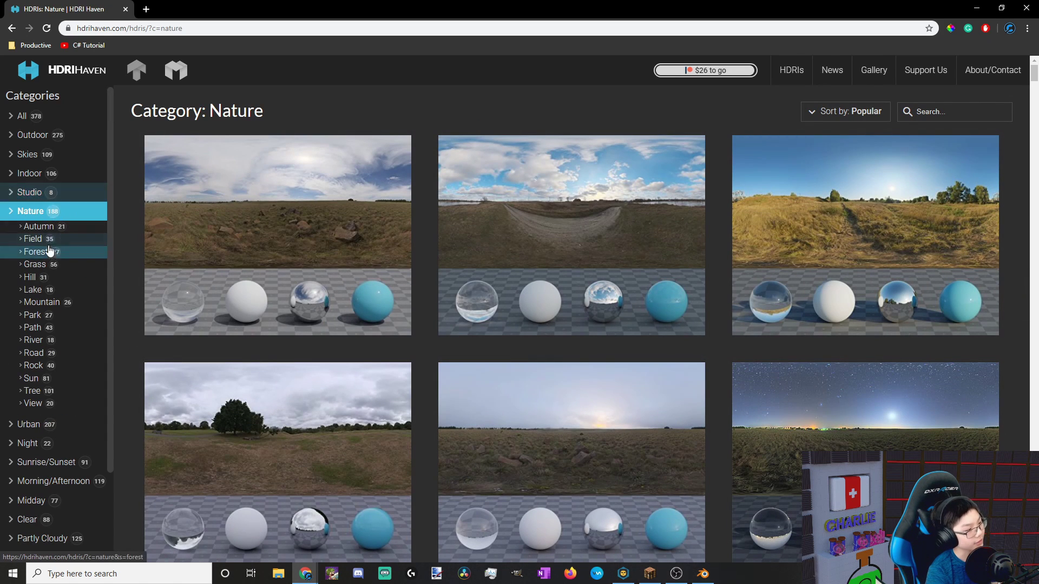
{"action": "left_click", "coordinate": [41, 197]}
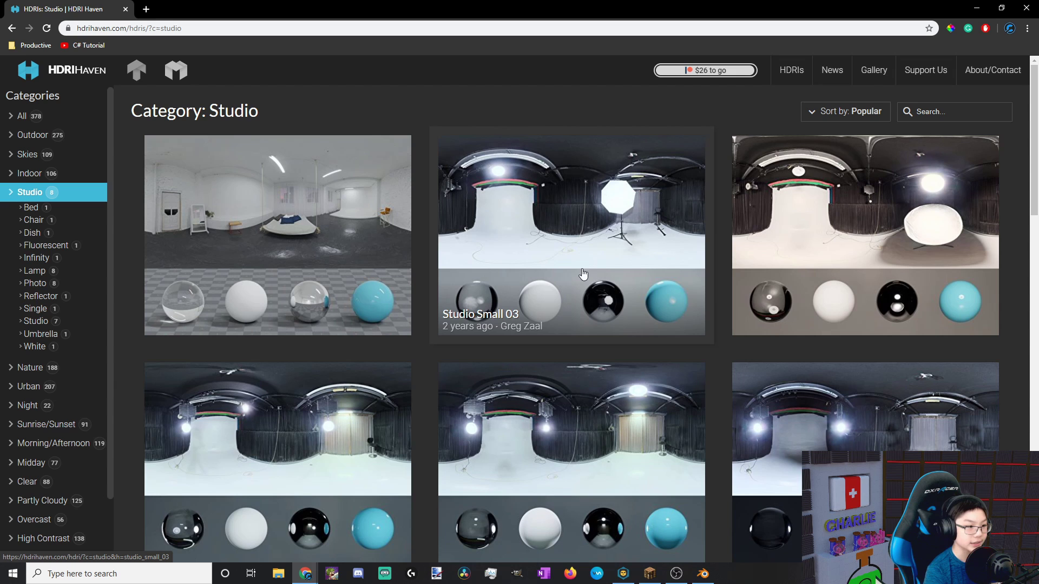
{"action": "left_click", "coordinate": [573, 255]}
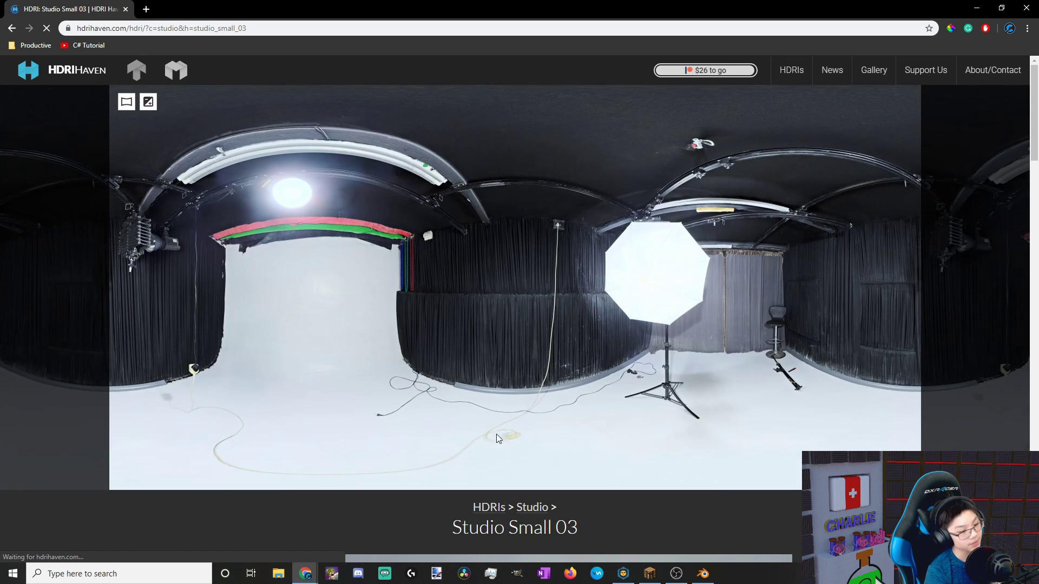
{"action": "scroll", "coordinate": [365, 370], "scroll_direction": "down", "scroll_amount": 4}
{"action": "scroll", "coordinate": [365, 370], "scroll_direction": "down", "scroll_amount": 6}
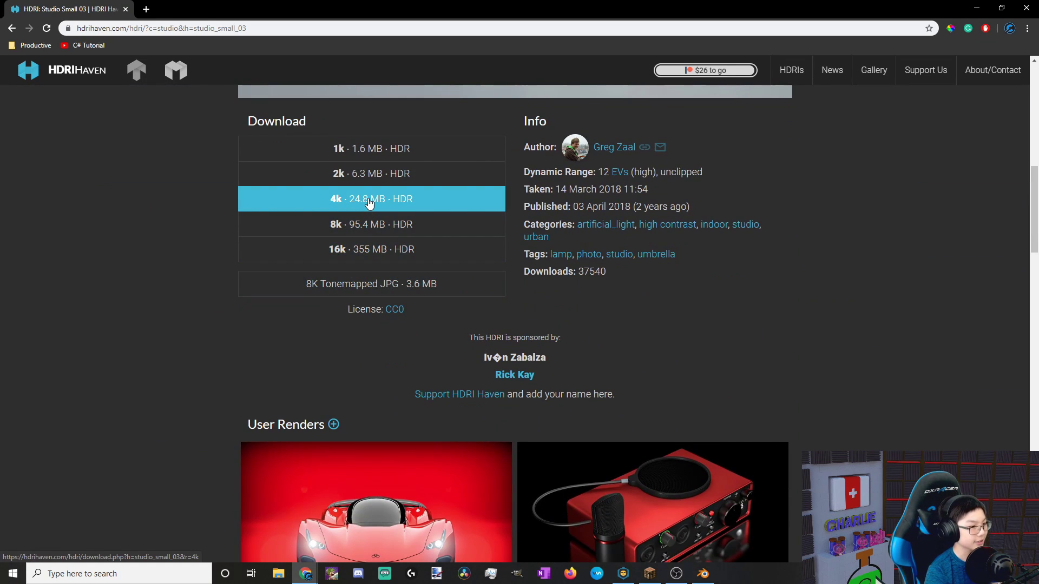
{"action": "left_click", "coordinate": [369, 203]}
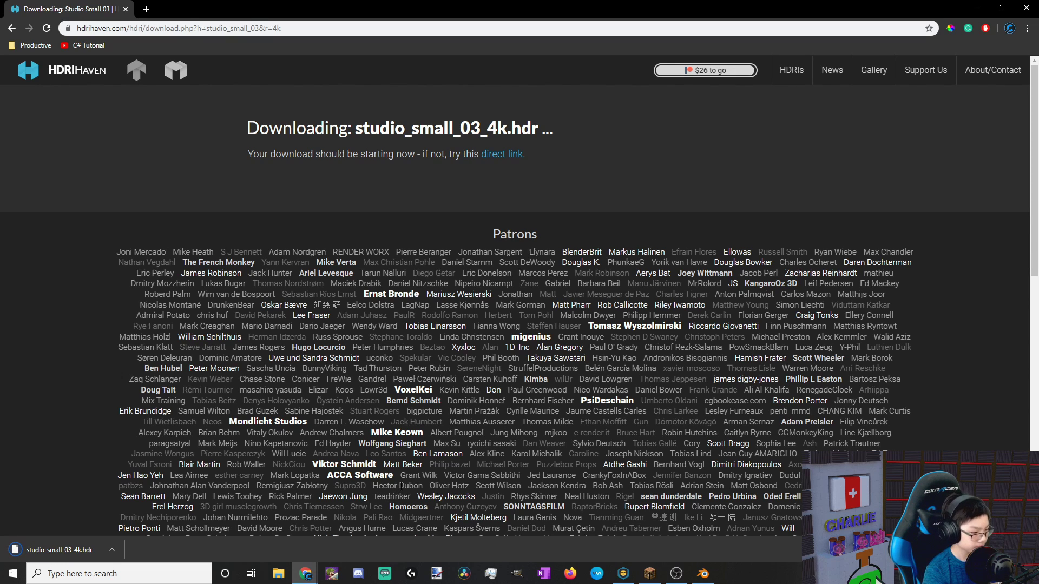
Set the World surface to an Emission shader with its colour from an Environment Texture
{"action": "left_click", "coordinate": [703, 573]}
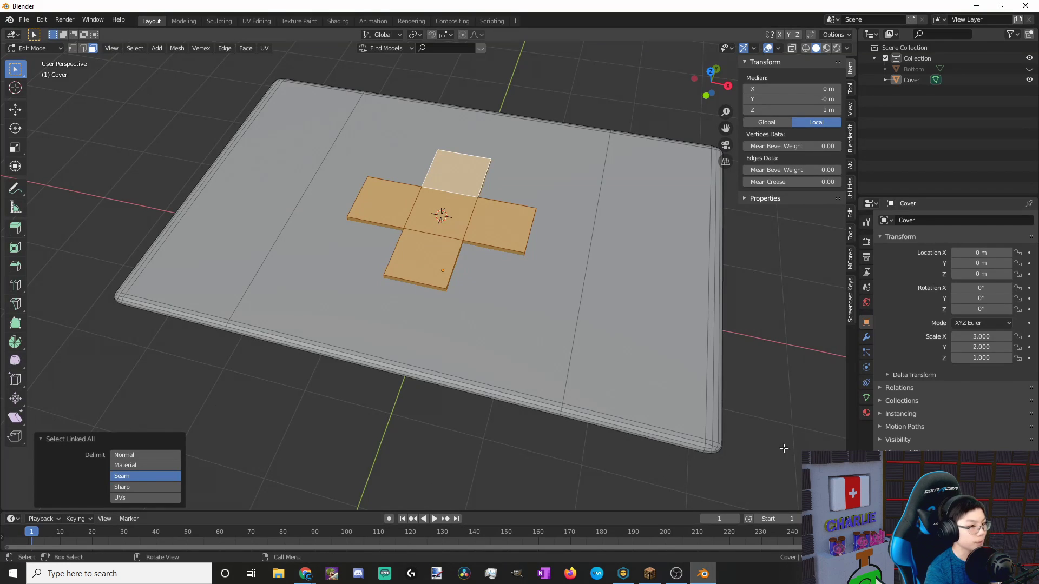
{"action": "left_click", "coordinate": [866, 303]}
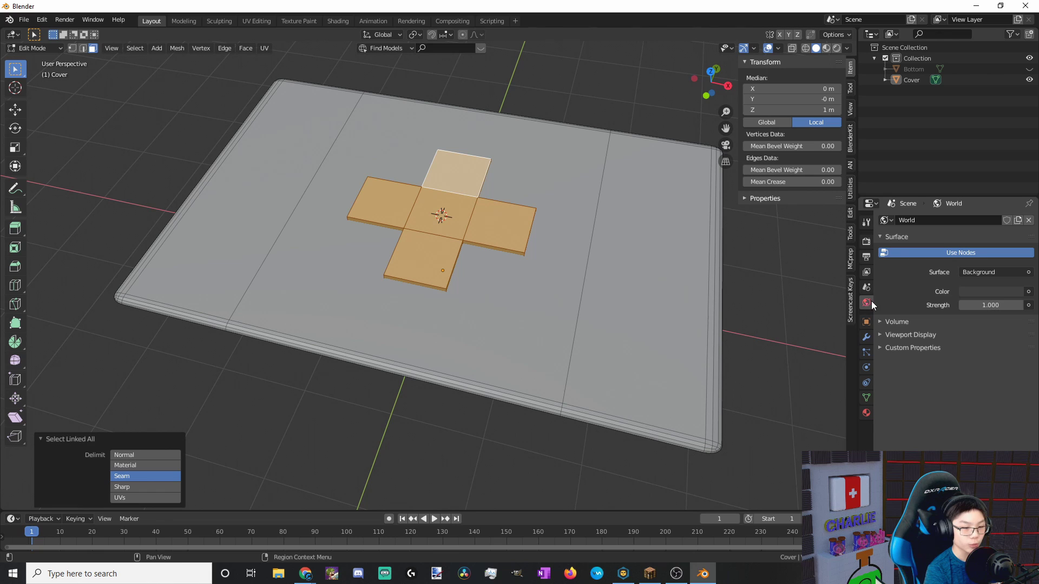
{"action": "left_click", "coordinate": [1028, 273]}
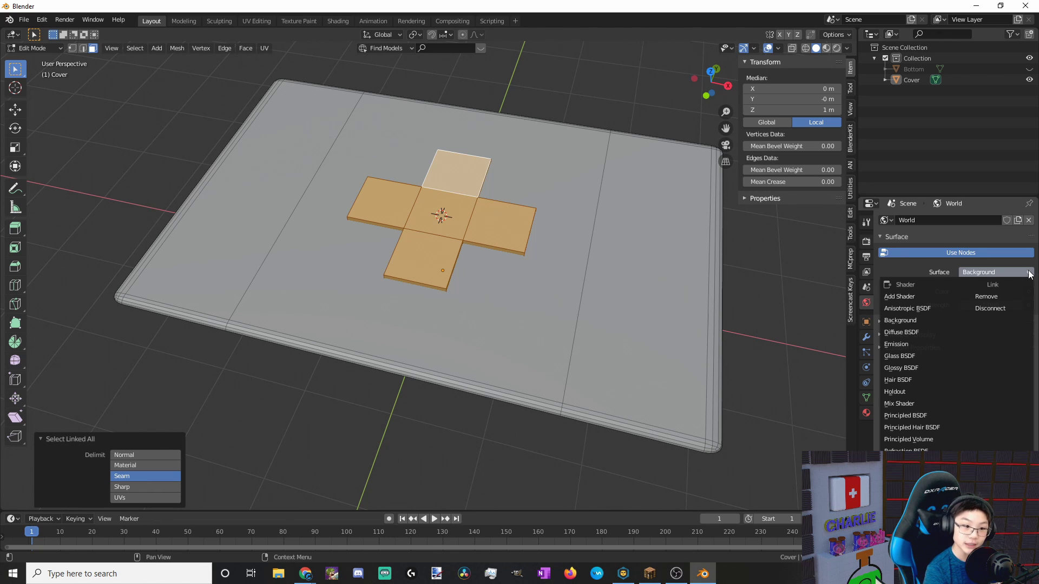
{"action": "left_click", "coordinate": [909, 344]}
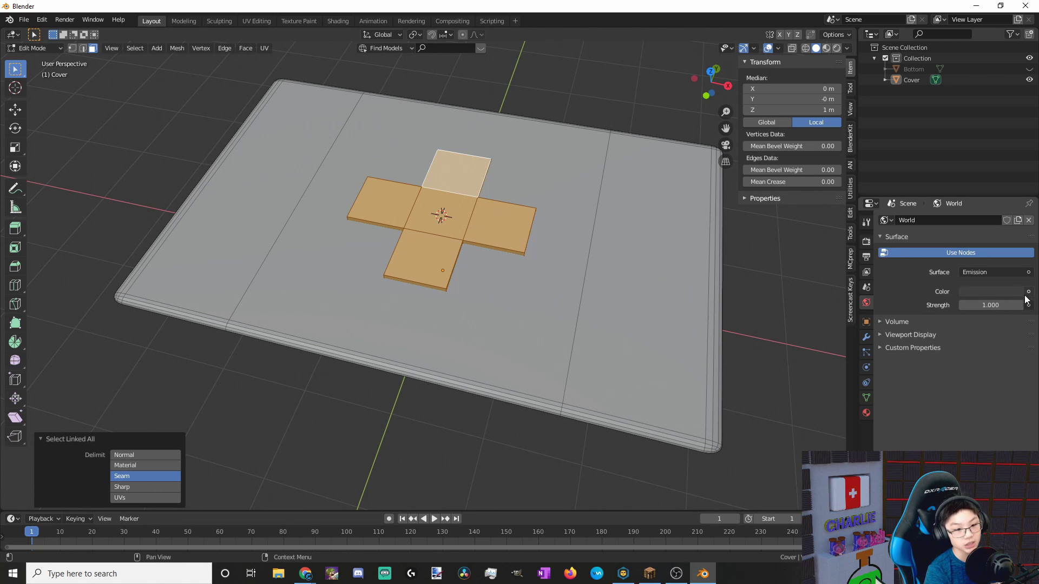
{"action": "left_click", "coordinate": [1028, 292]}
{"action": "left_click", "coordinate": [819, 340]}
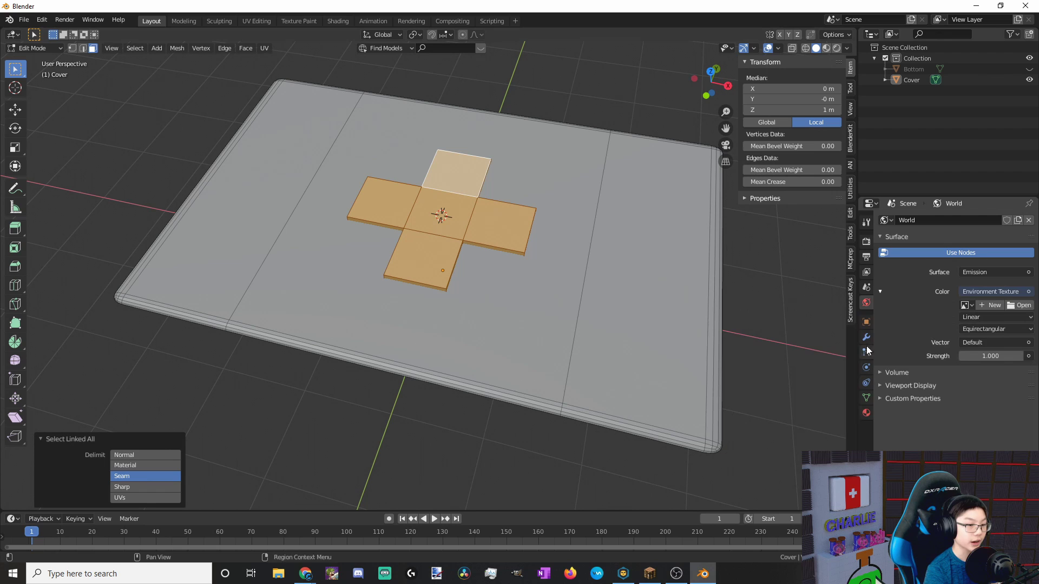
Load studio_small_03_4k.hdr from the Downloads folder into the environment texture
{"action": "left_click", "coordinate": [1021, 306]}
{"action": "left_click", "coordinate": [302, 149]}
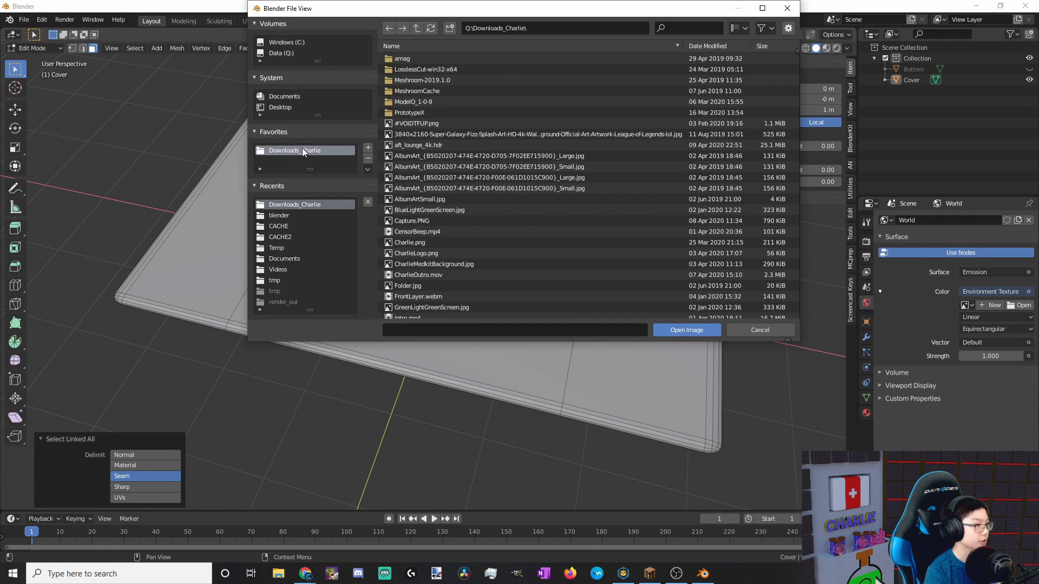
{"action": "left_click", "coordinate": [687, 27]}
{"action": "type", "text": "hdr"}
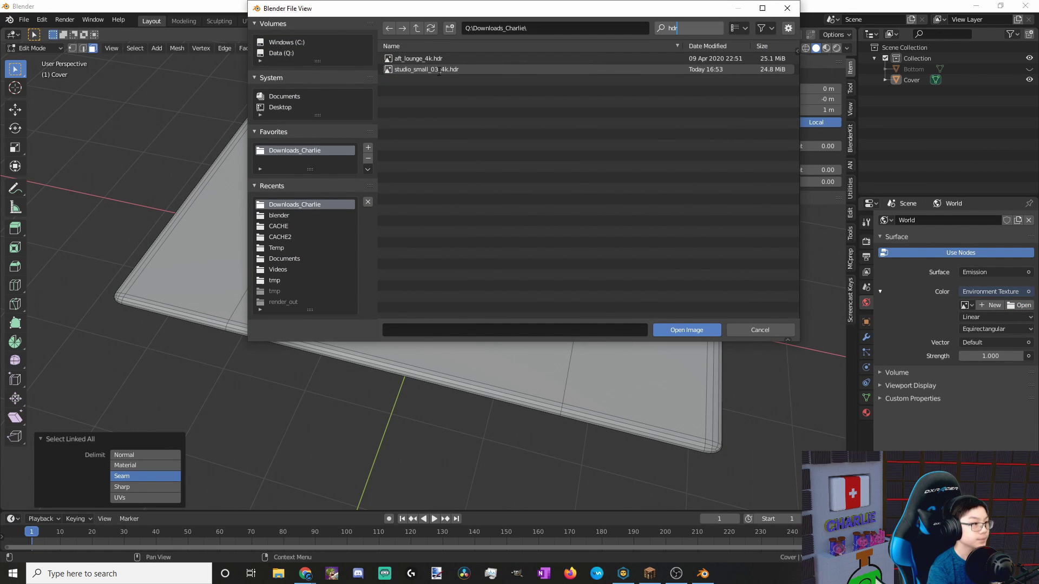
{"action": "left_click", "coordinate": [441, 68]}
{"action": "double_click", "coordinate": [443, 69]}
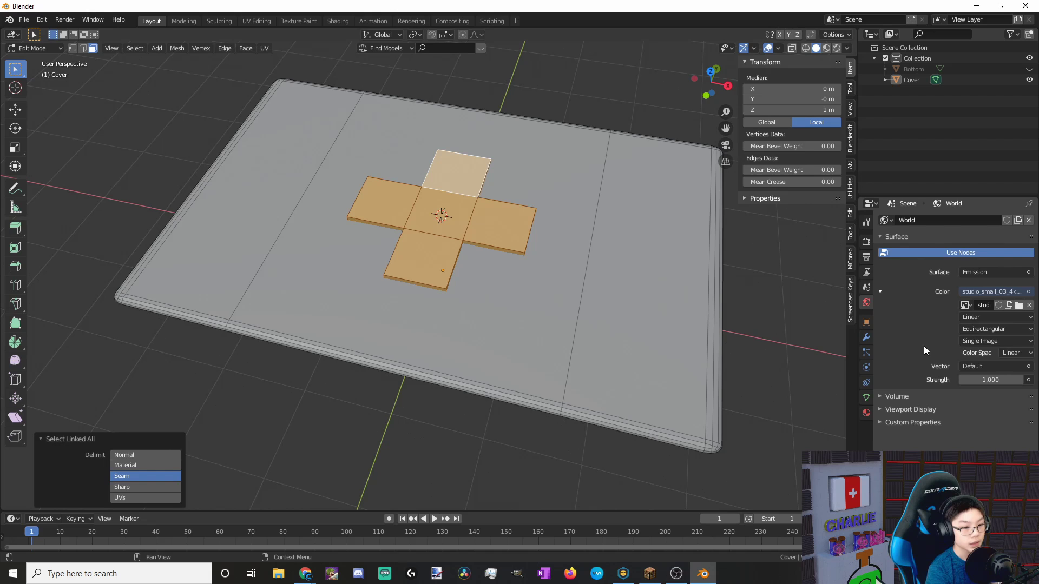
Preview the HDRI lighting rendered, enable Film > Transparent in Render properties, then return to Solid shading
{"action": "left_click", "coordinate": [836, 48]}
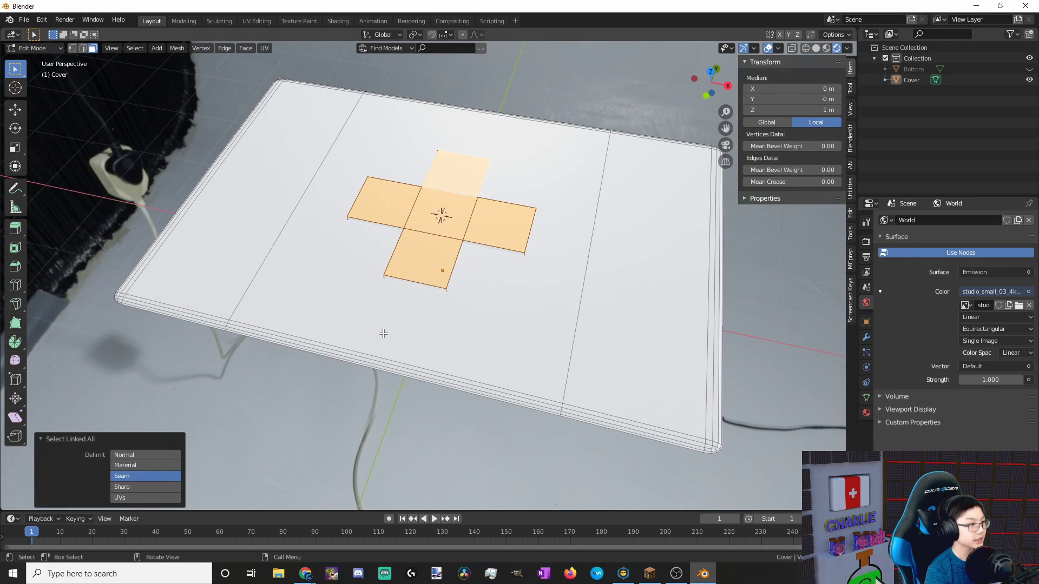
{"action": "scroll", "coordinate": [383, 332], "scroll_direction": "down", "scroll_amount": 5}
{"action": "middle_click_drag", "start_coordinate": [370, 325], "coordinate": [442, 304]}
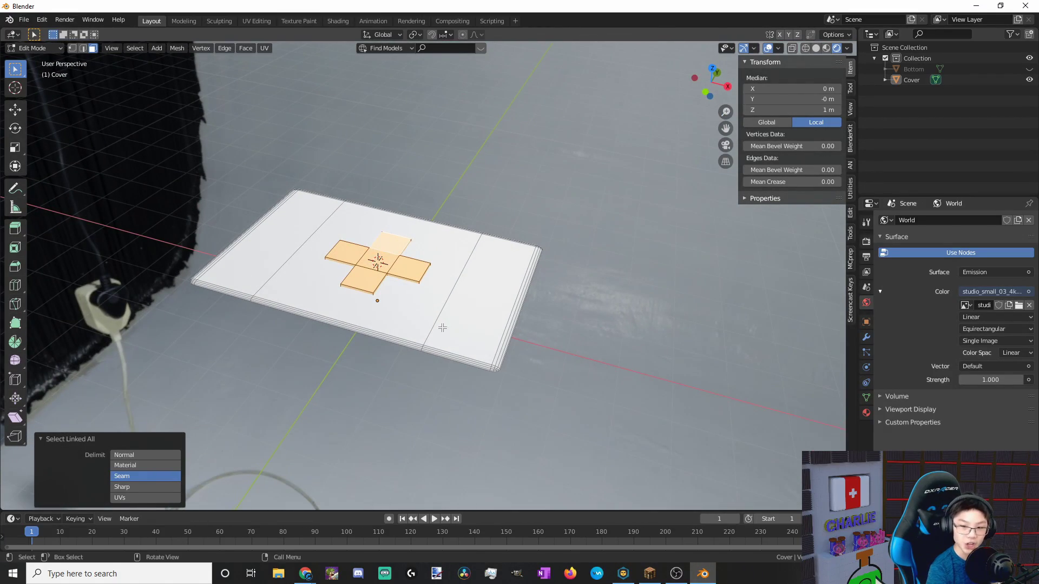
{"action": "left_click", "coordinate": [866, 242]}
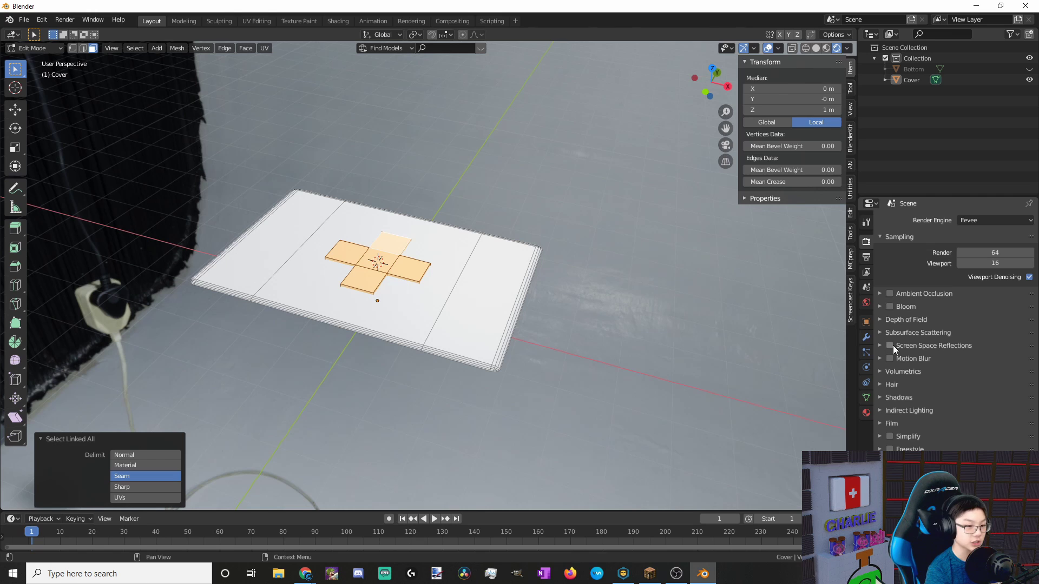
{"action": "left_click", "coordinate": [881, 423]}
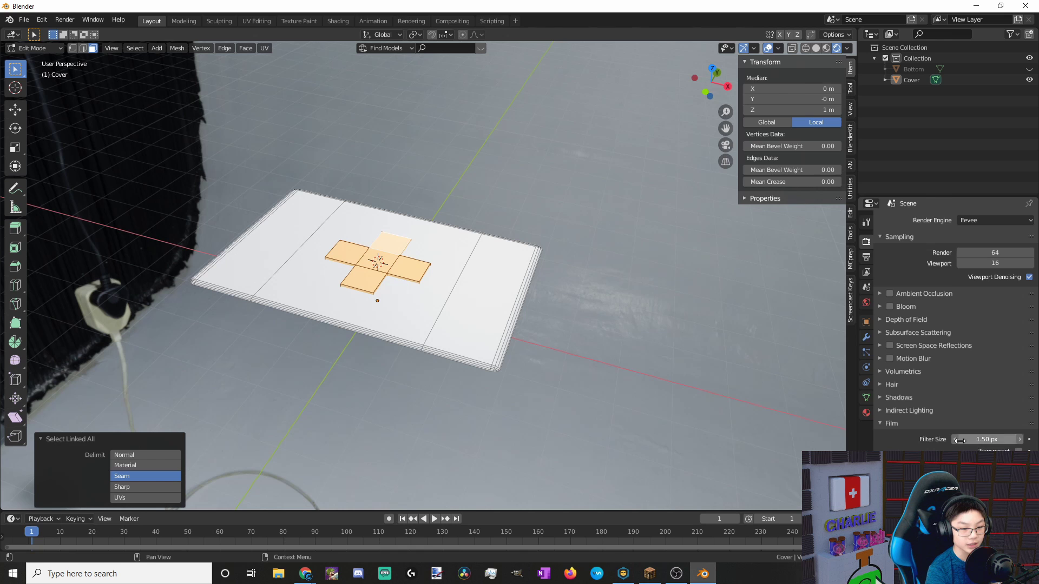
{"action": "left_click", "coordinate": [1018, 450]}
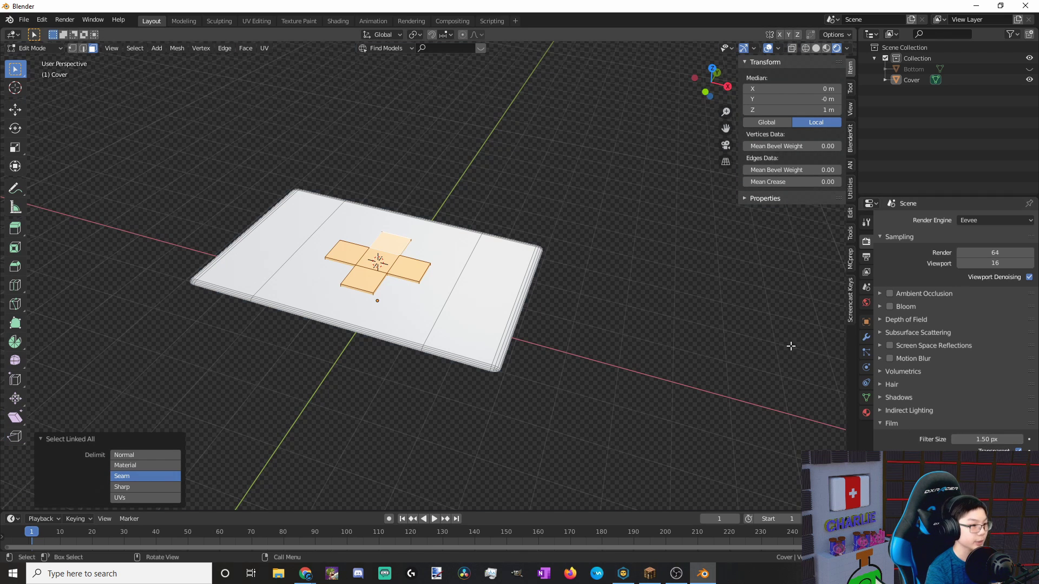
{"action": "left_click", "coordinate": [812, 49]}
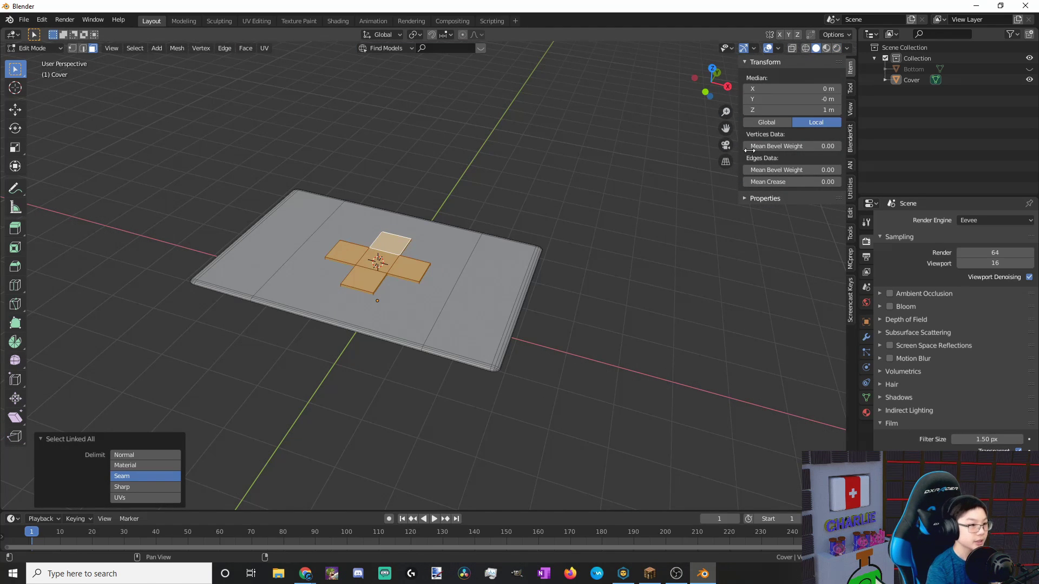
Clear the face selection on the cross and unhide the Bottom box
{"action": "scroll", "coordinate": [366, 387], "scroll_direction": "up", "scroll_amount": 3}
{"action": "middle_click_drag", "start_coordinate": [342, 397], "coordinate": [358, 374]}
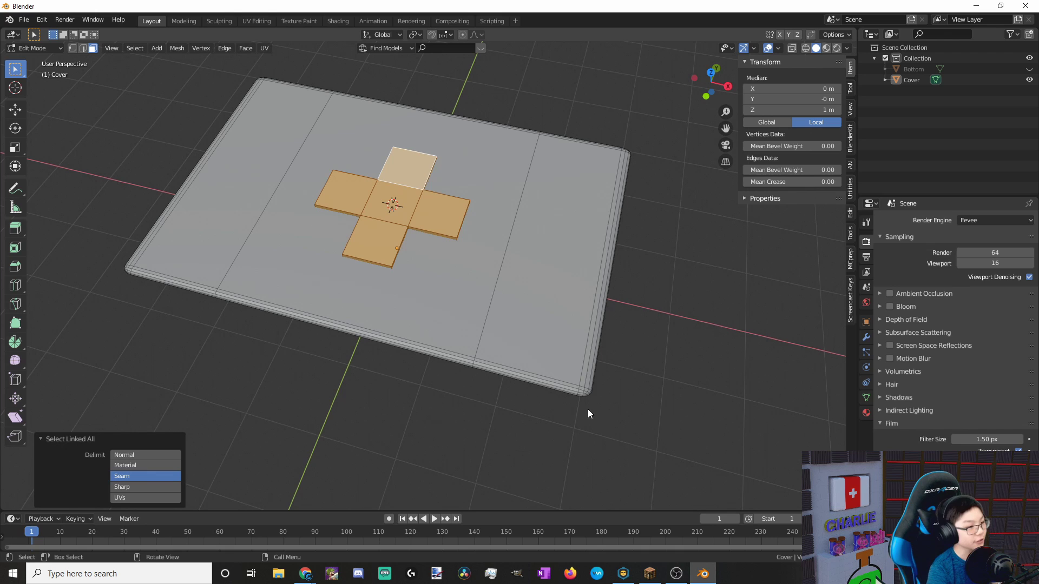
{"action": "left_click", "coordinate": [725, 401]}
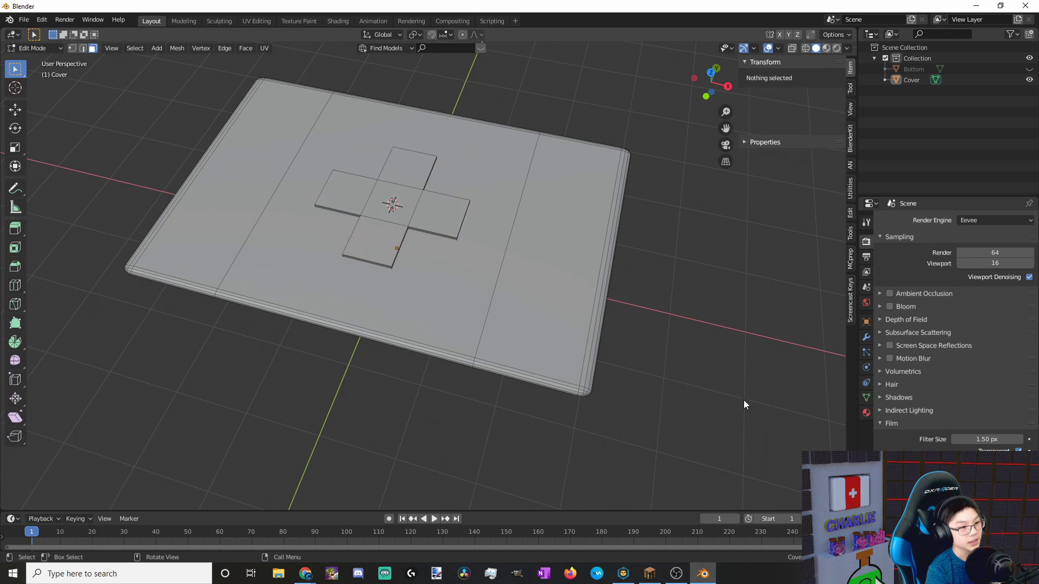
{"action": "left_click", "coordinate": [1030, 69]}
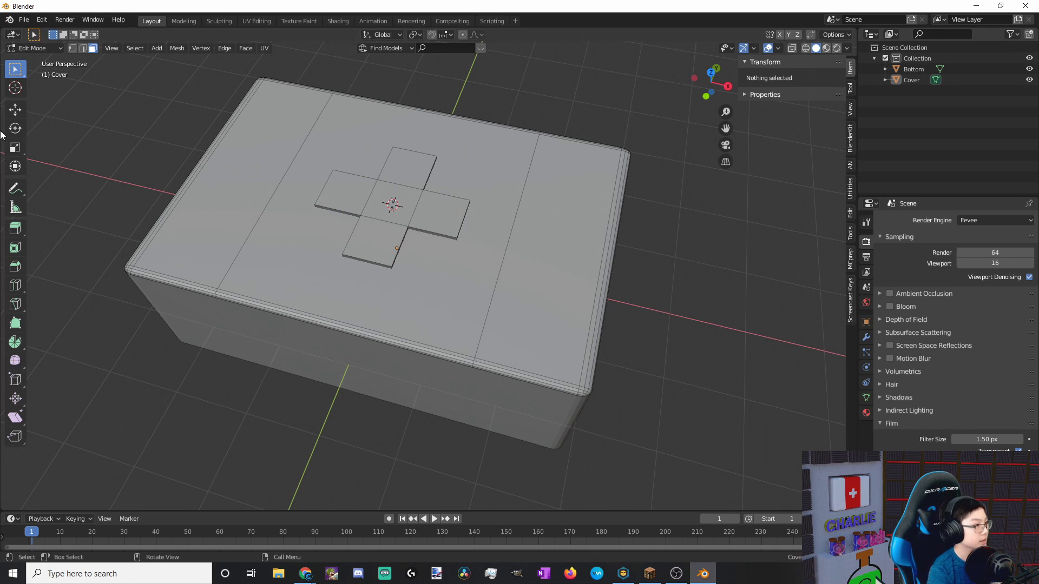
Create a new material on the Cover named Red with a red base colour
{"action": "left_click", "coordinate": [866, 413]}
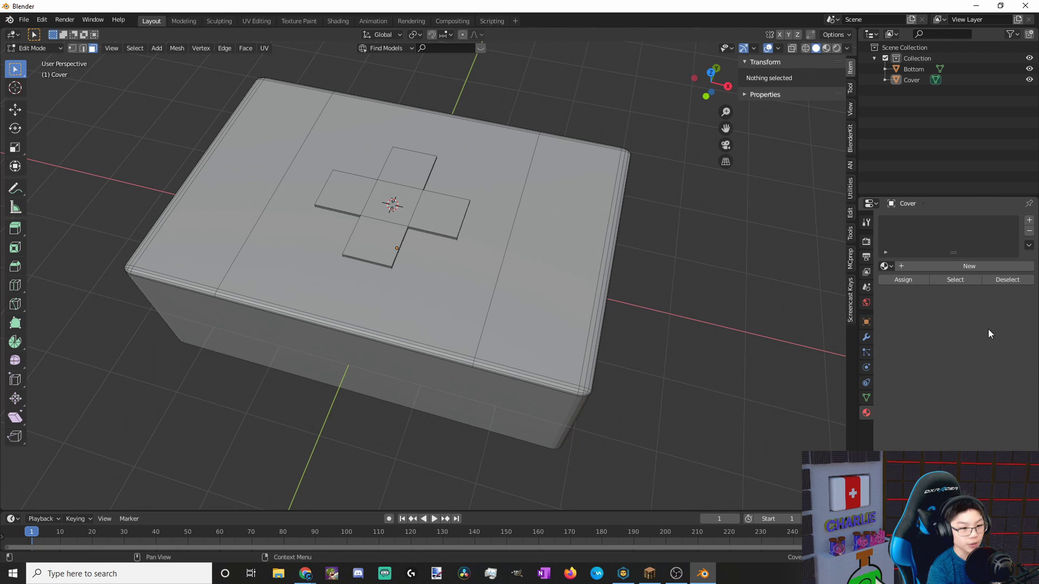
{"action": "left_click", "coordinate": [1029, 220]}
{"action": "left_click", "coordinate": [966, 265]}
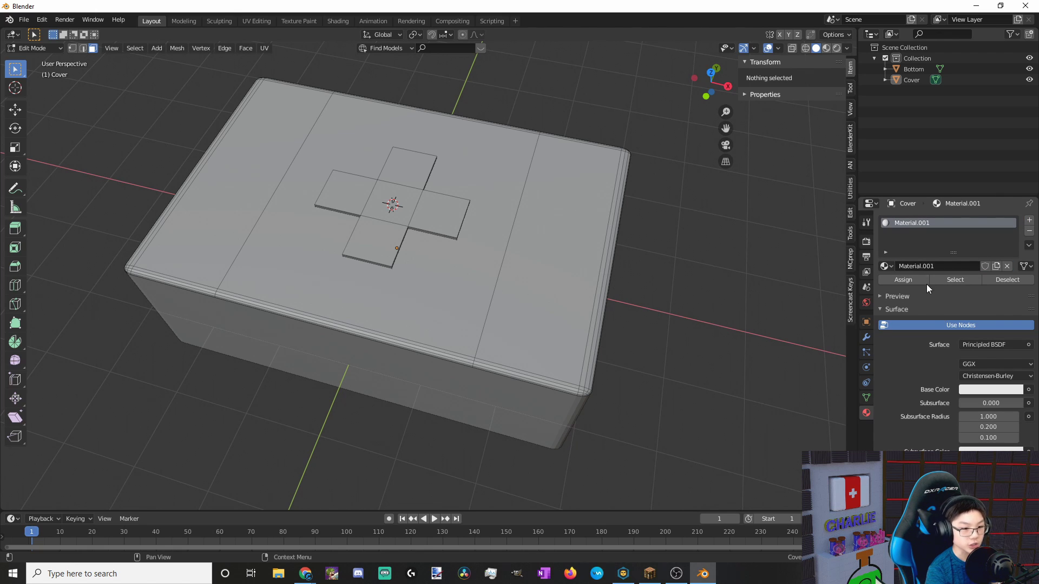
{"action": "double_click", "coordinate": [961, 266]}
{"action": "type", "text": "Red"}
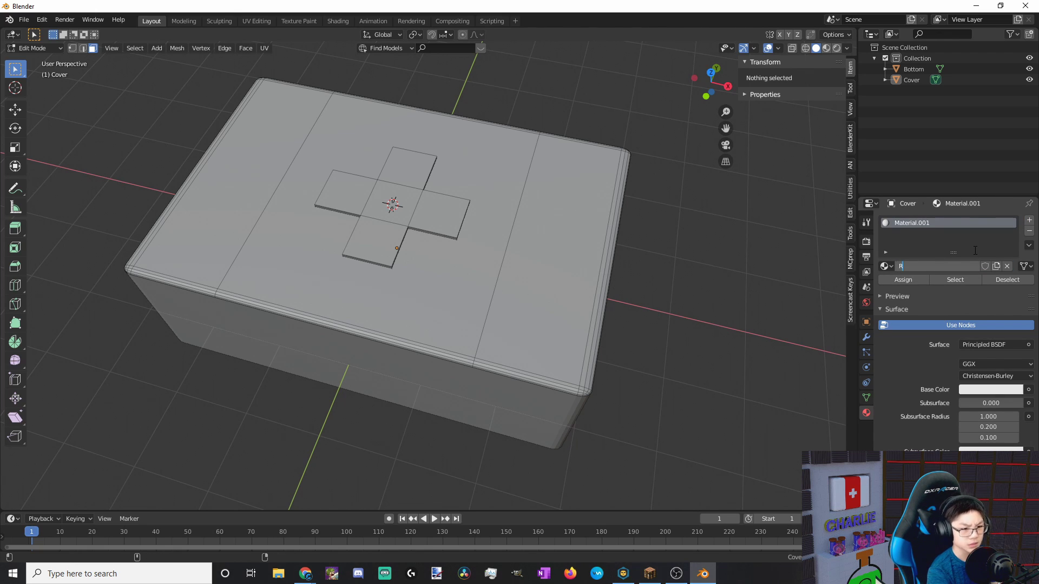
{"action": "key", "text": "Return"}
{"action": "left_click", "coordinate": [987, 388]}
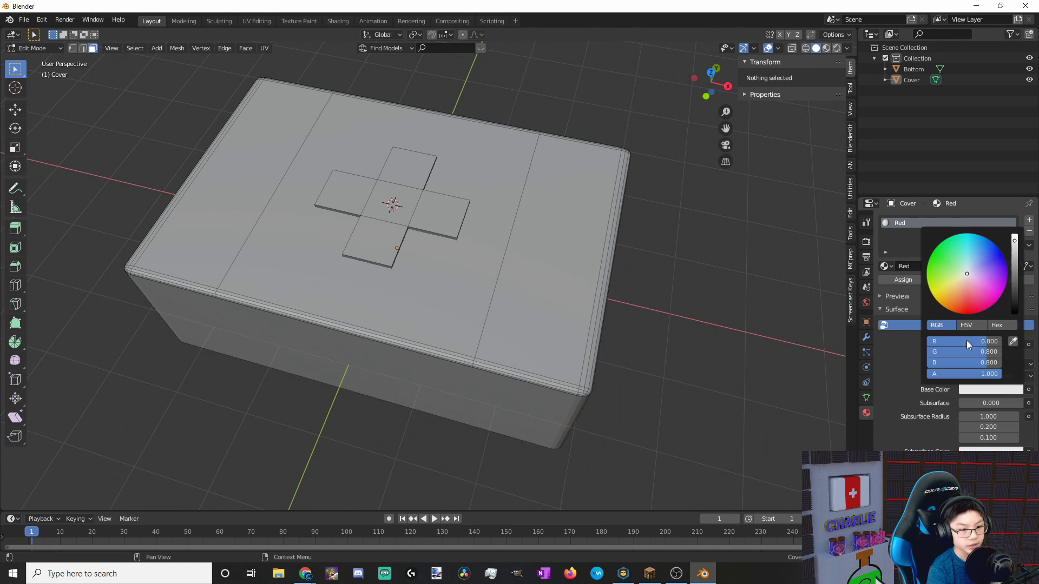
{"action": "left_click_drag", "start_coordinate": [1015, 246], "coordinate": [1015, 234]}
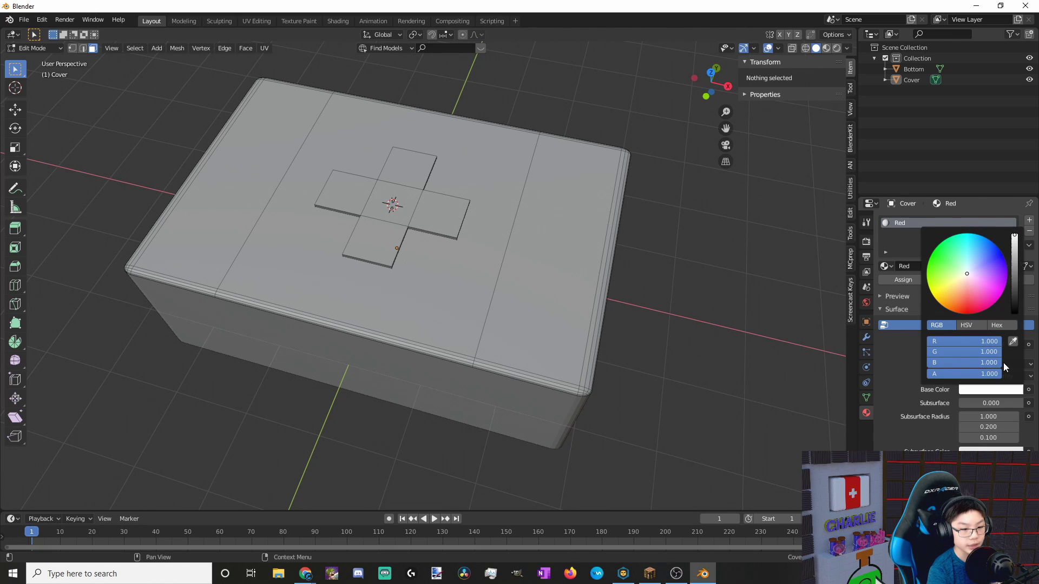
{"action": "key", "text": "BackSpace"}
{"action": "key", "text": "BackSpace"}
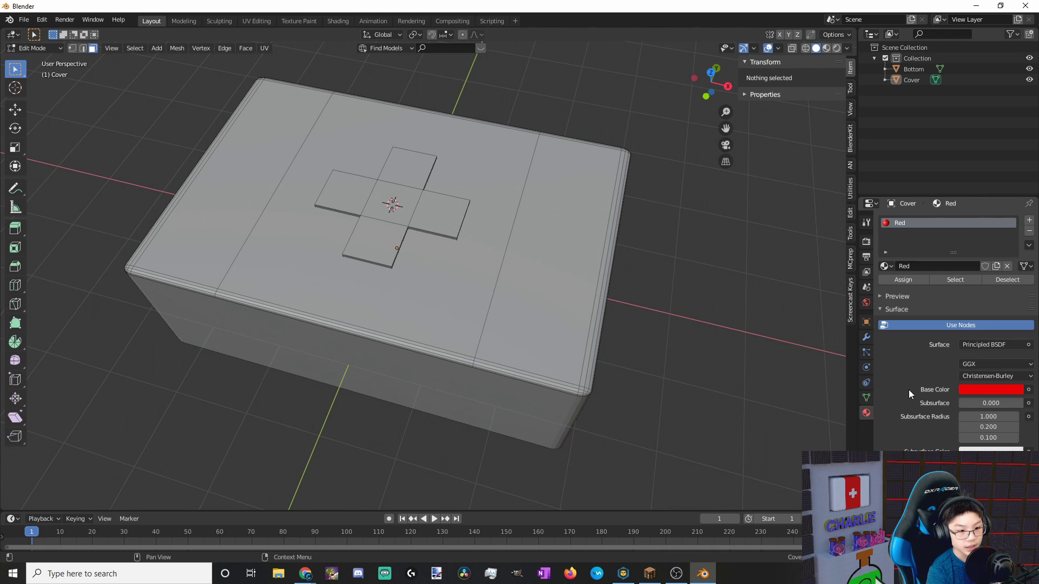
Add a second Cover material slot with a new material named White, base colour white
{"action": "left_click", "coordinate": [1029, 220]}
{"action": "left_click", "coordinate": [961, 288]}
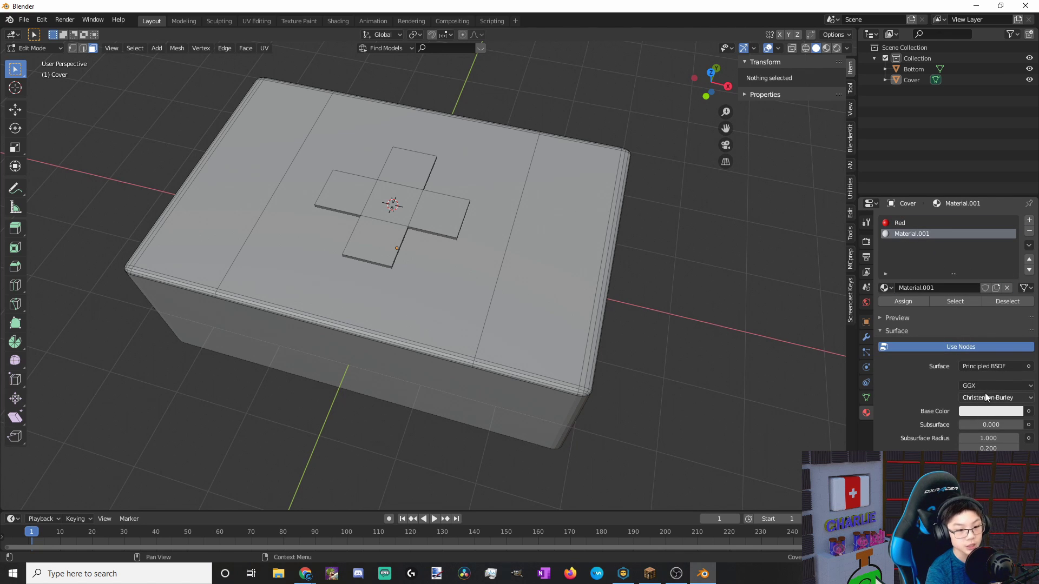
{"action": "left_click", "coordinate": [982, 413]}
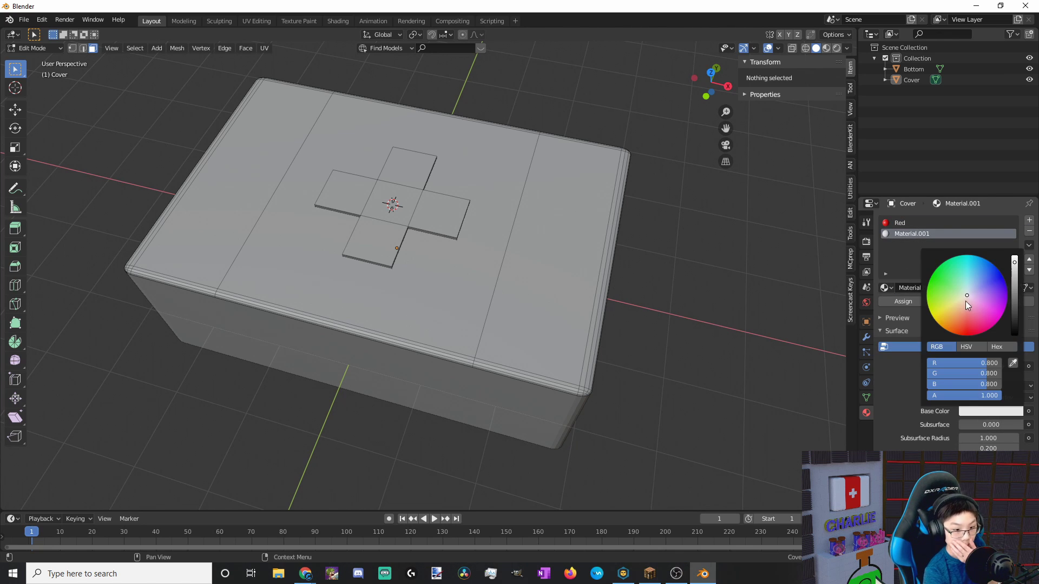
{"action": "left_click", "coordinate": [1015, 261]}
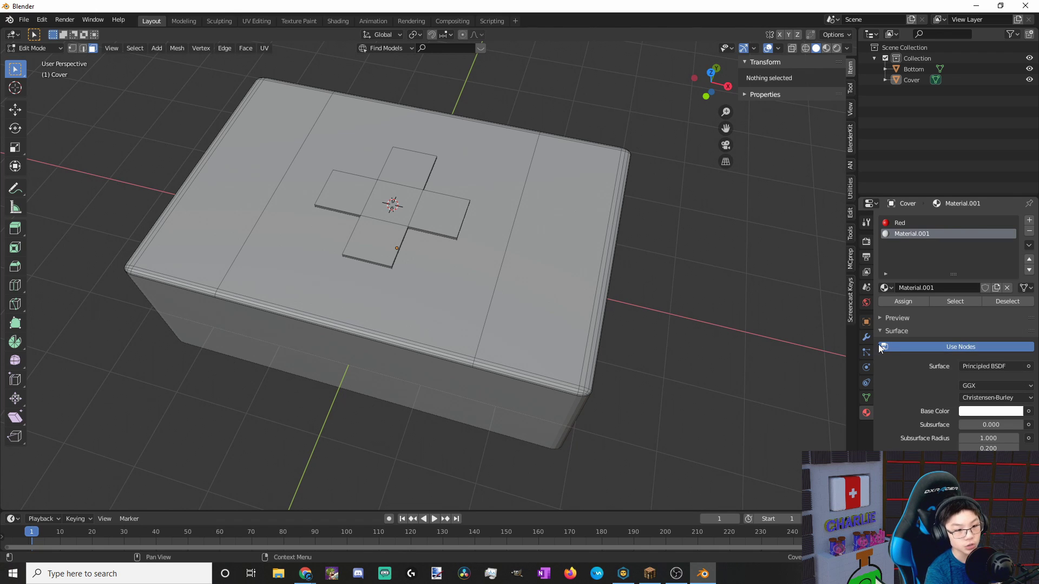
{"action": "left_click", "coordinate": [920, 287]}
{"action": "type", "text": "White"}
{"action": "key", "text": "Return"}
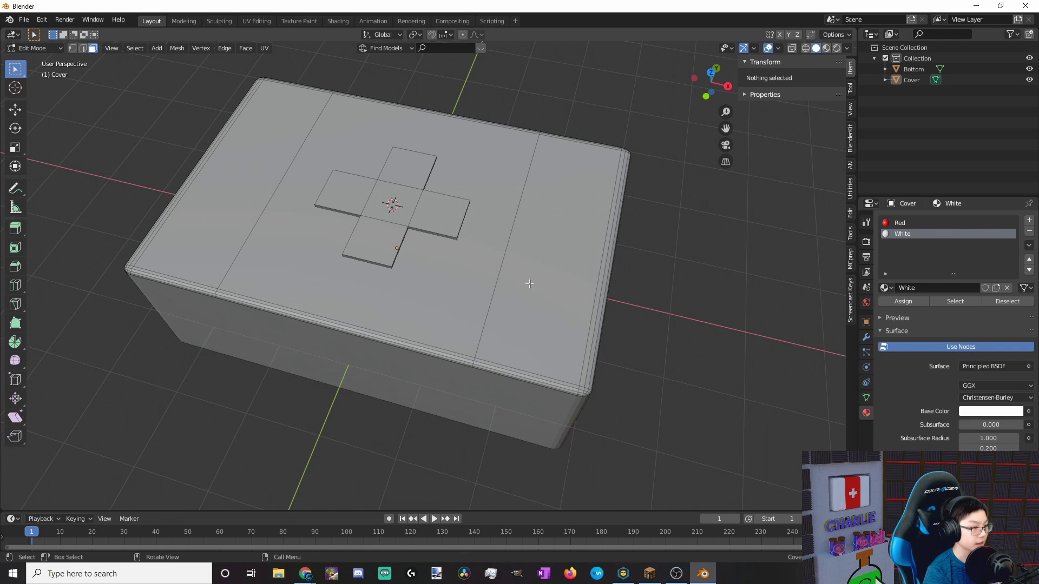
Assign the White material to all linked faces of the cover top
{"action": "left_click", "coordinate": [563, 279]}
{"action": "key", "text": "ctrl+l"}
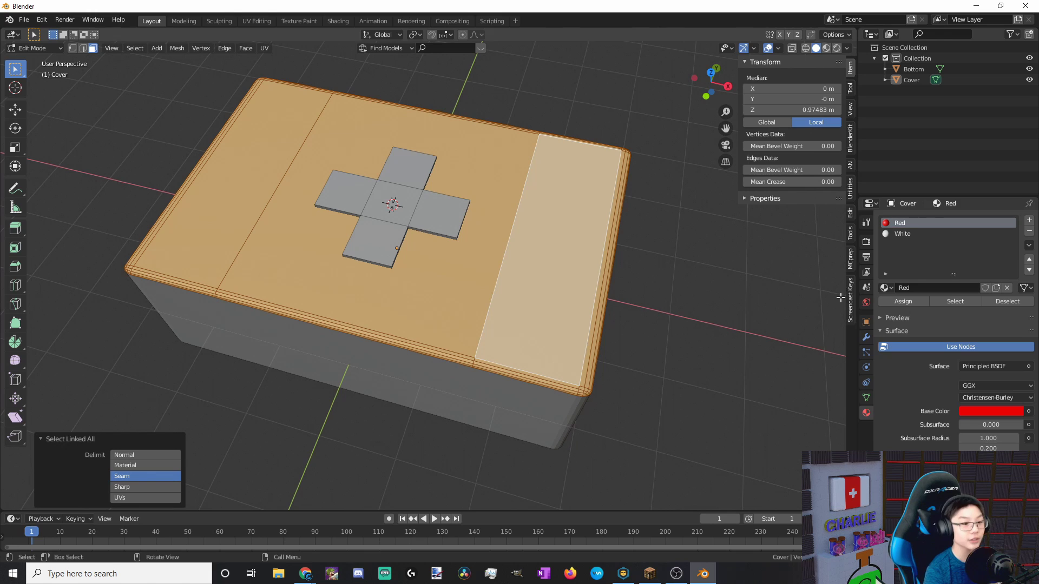
{"action": "left_click", "coordinate": [899, 233]}
{"action": "left_click", "coordinate": [911, 304]}
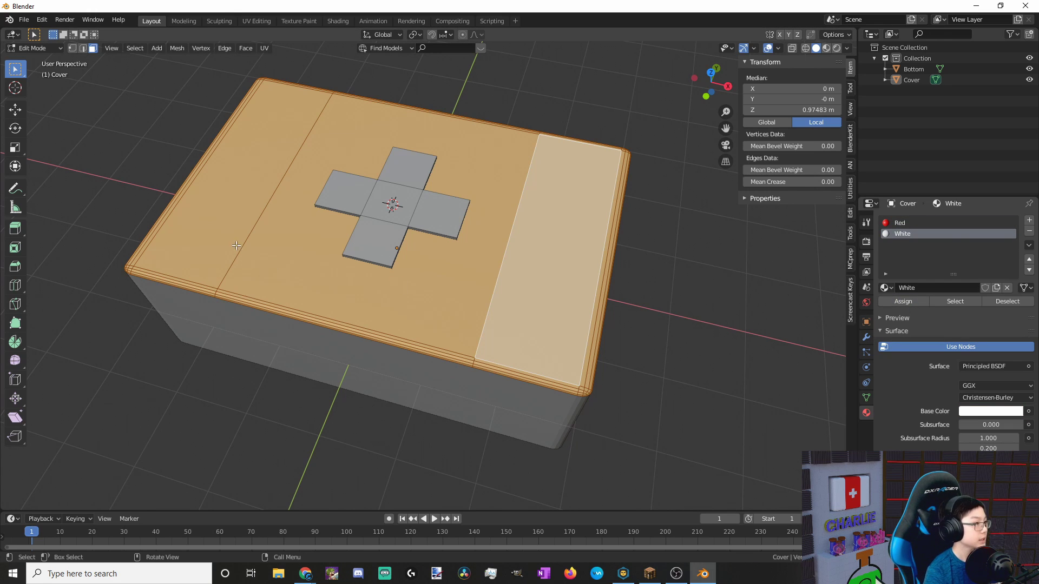
Assign the Red material to the middle band around the cross
{"action": "left_click", "coordinate": [331, 321]}
{"action": "left_click", "coordinate": [408, 344]}
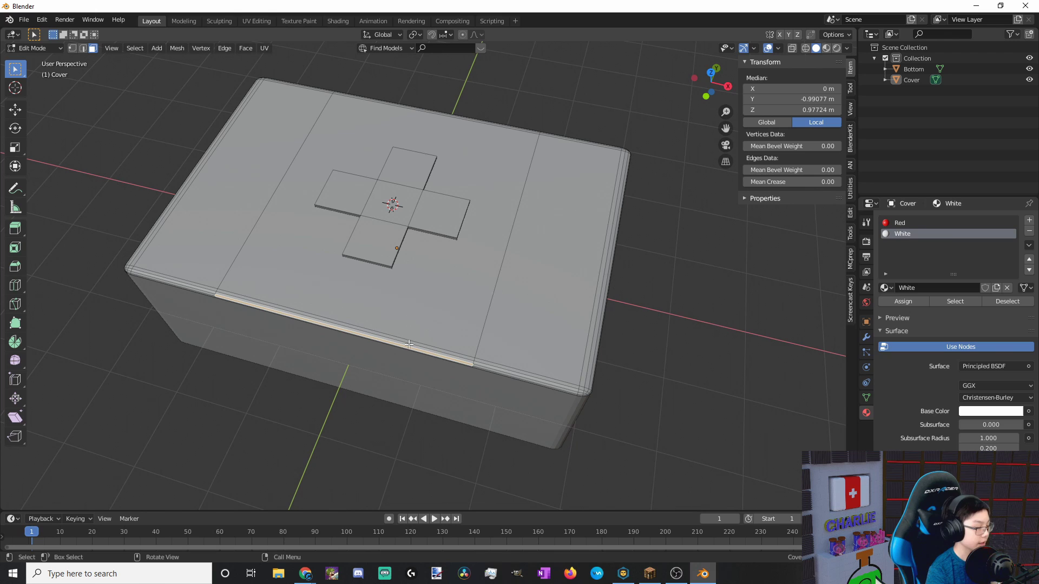
{"action": "left_click", "coordinate": [309, 292], "text": "ctrl"}
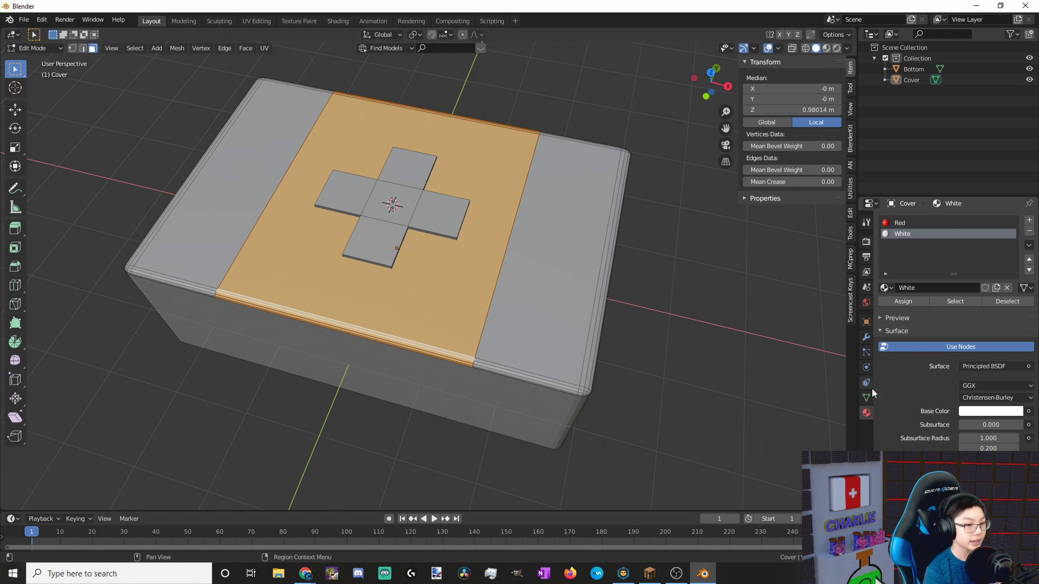
{"action": "left_click", "coordinate": [909, 223]}
{"action": "left_click", "coordinate": [899, 303]}
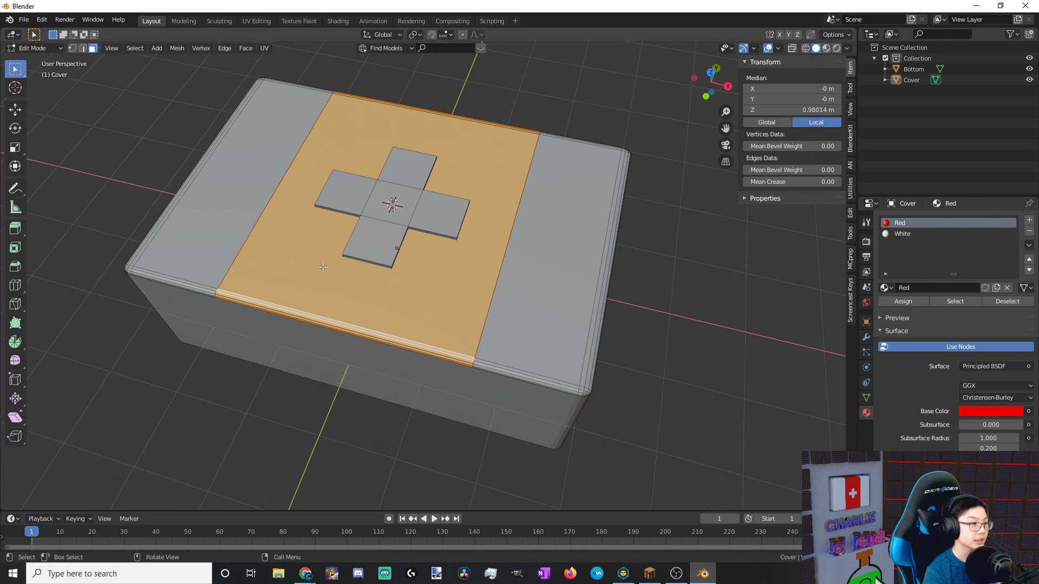
Assign White to the whole plus sign, then return to Object Mode
{"action": "left_click", "coordinate": [404, 168]}
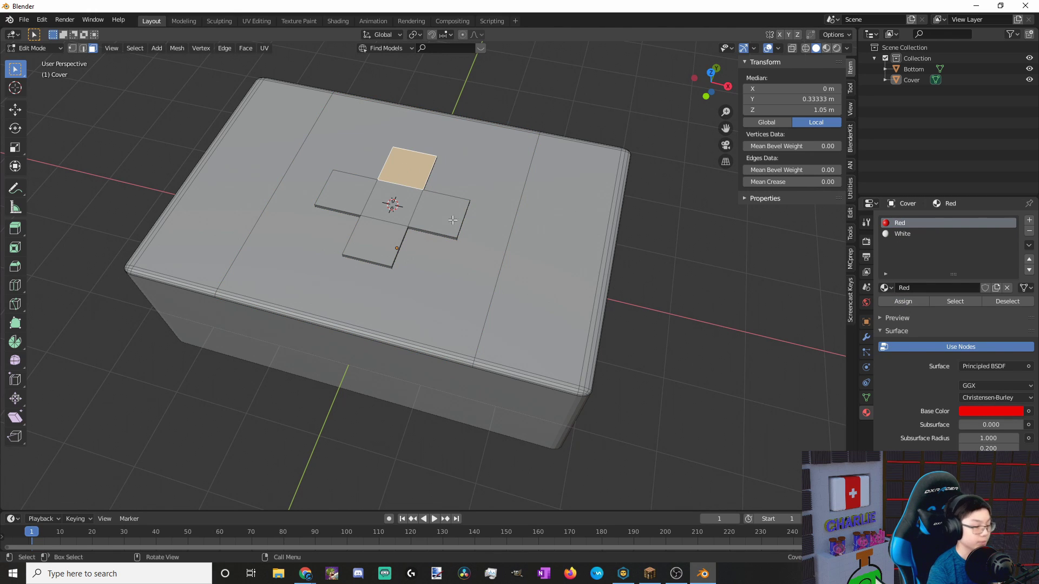
{"action": "key", "text": "ctrl+l"}
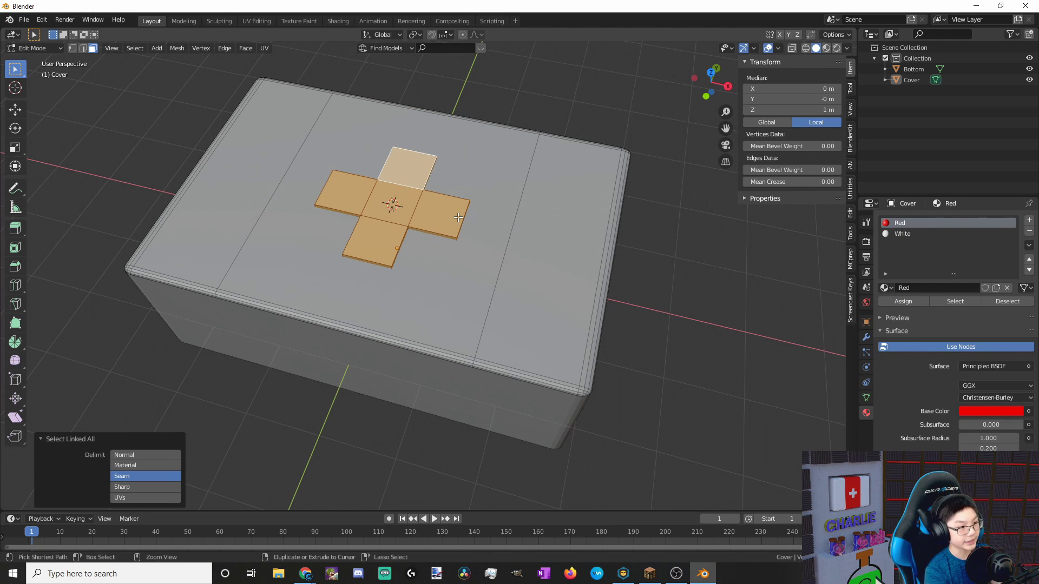
{"action": "left_click", "coordinate": [920, 233]}
{"action": "left_click", "coordinate": [901, 302]}
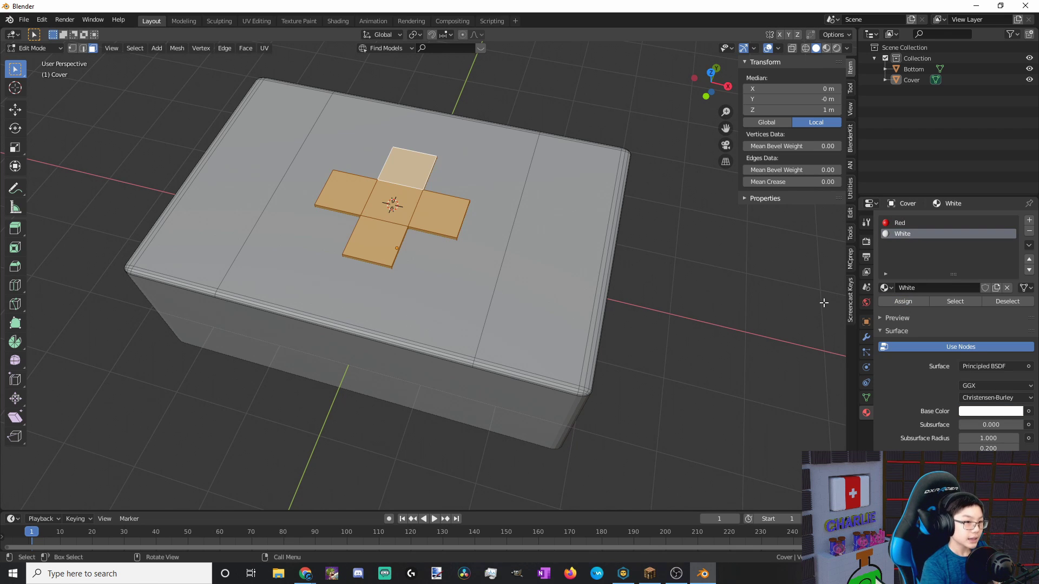
{"action": "left_click", "coordinate": [914, 69]}
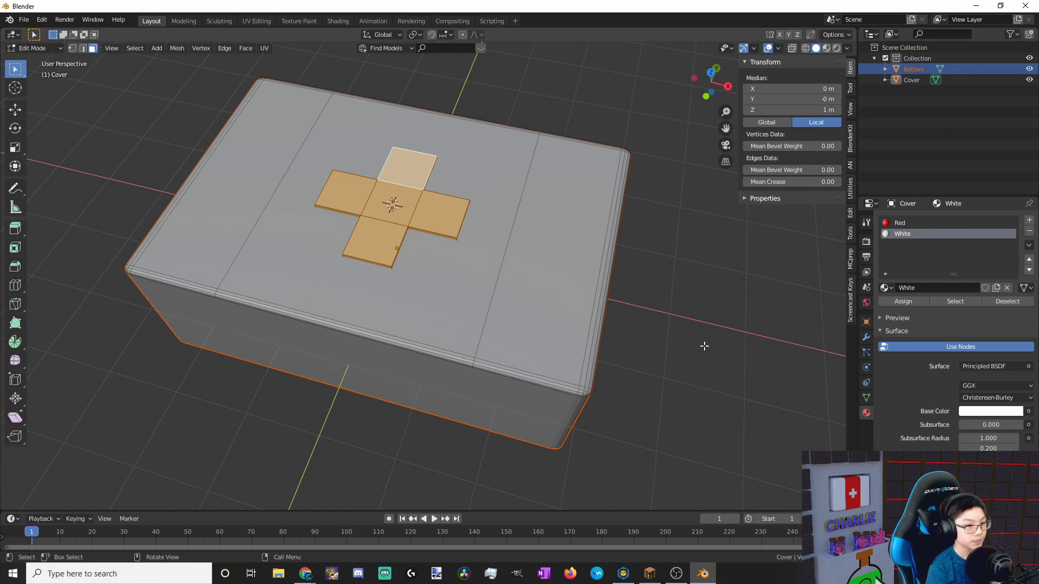
{"action": "middle_click_drag", "start_coordinate": [704, 346], "coordinate": [595, 330]}
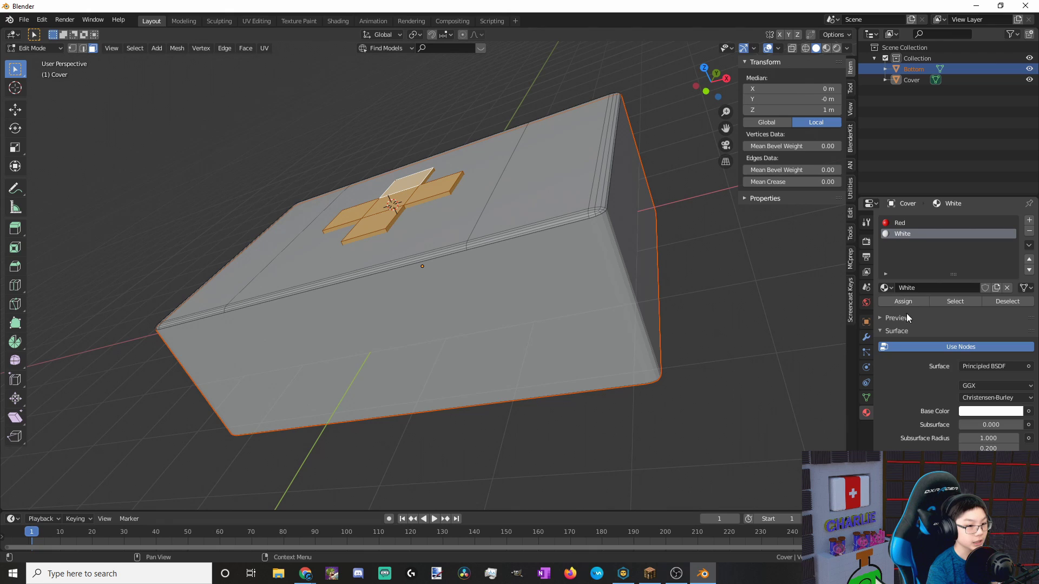
{"action": "middle_click_drag", "start_coordinate": [758, 233], "coordinate": [799, 181]}
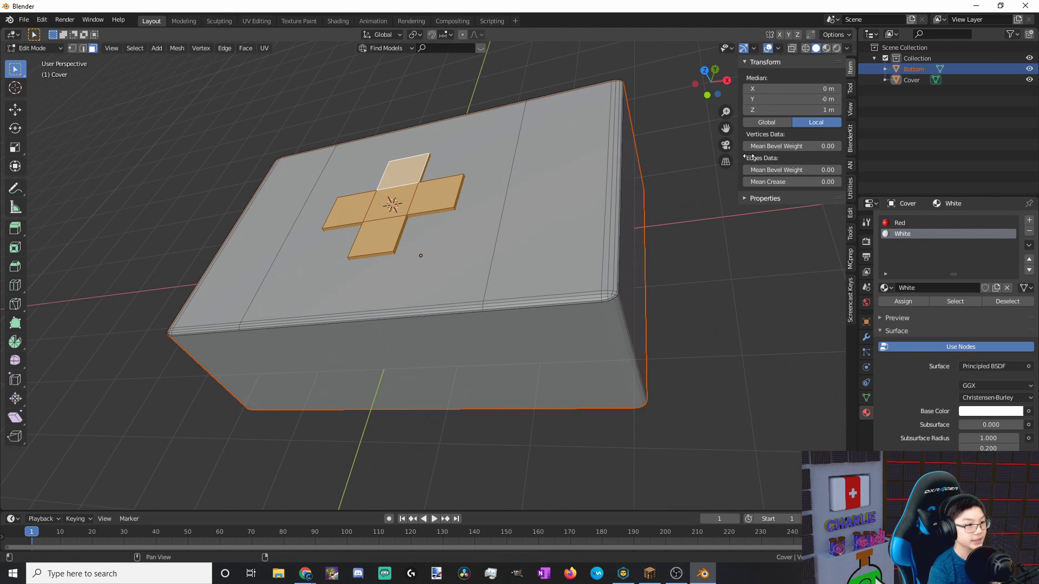
{"action": "key", "text": "Tab"}
Preview the medkit in Rendered shading and lower the World emission strength to 0.400
{"action": "left_click", "coordinate": [836, 48]}
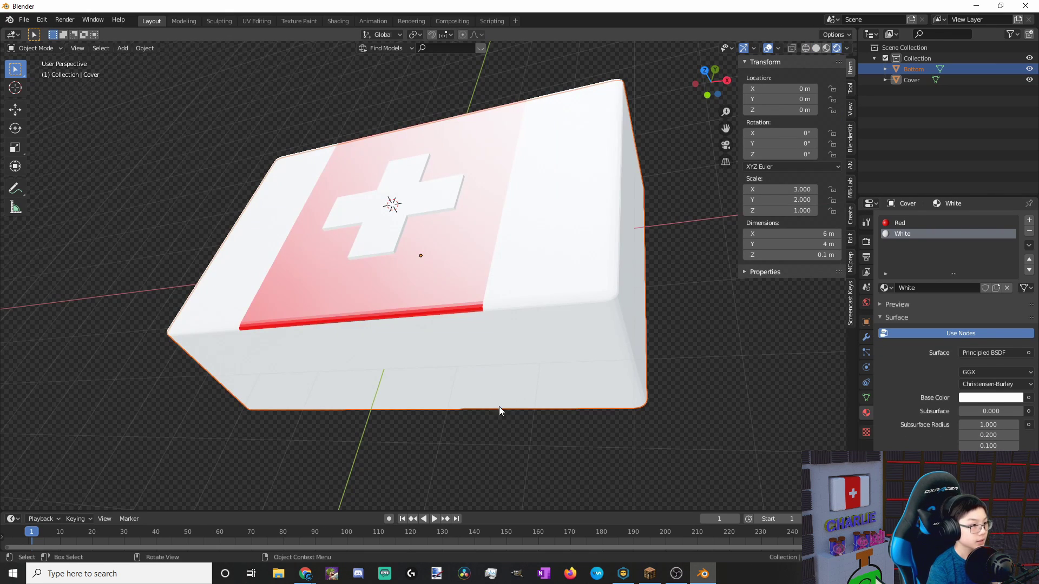
{"action": "middle_click_drag", "start_coordinate": [499, 407], "coordinate": [475, 336]}
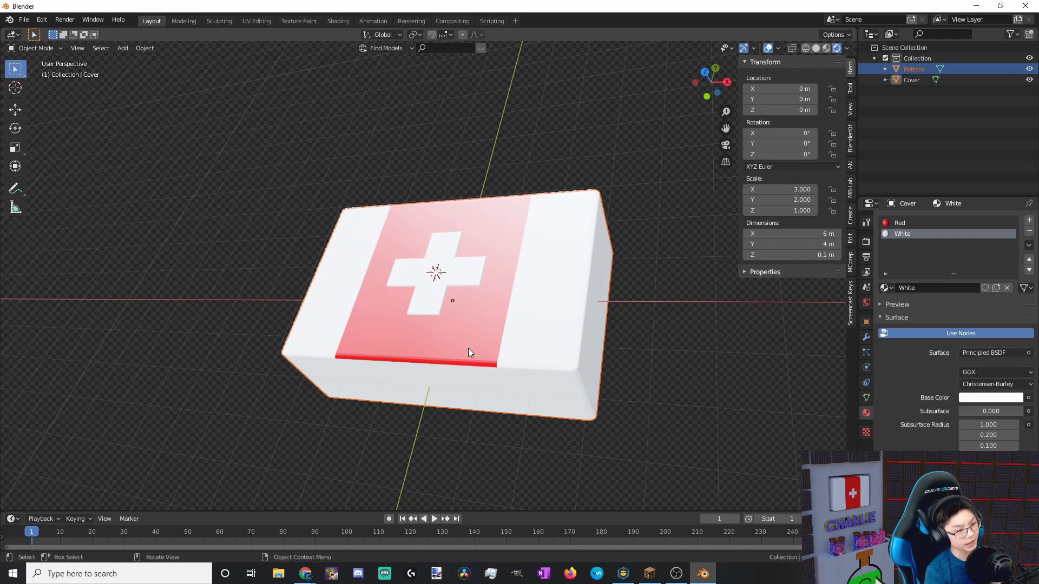
{"action": "middle_click_drag", "start_coordinate": [584, 322], "coordinate": [754, 336]}
{"action": "left_click", "coordinate": [866, 302]}
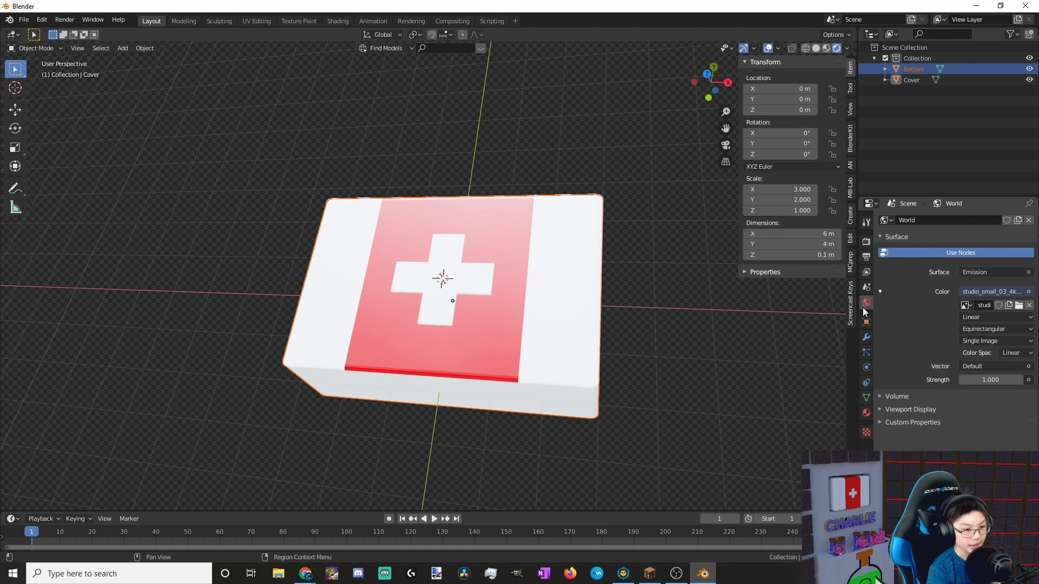
{"action": "left_click_drag", "start_coordinate": [990, 379], "coordinate": [990, 380]}
{"action": "left_click", "coordinate": [990, 380]}
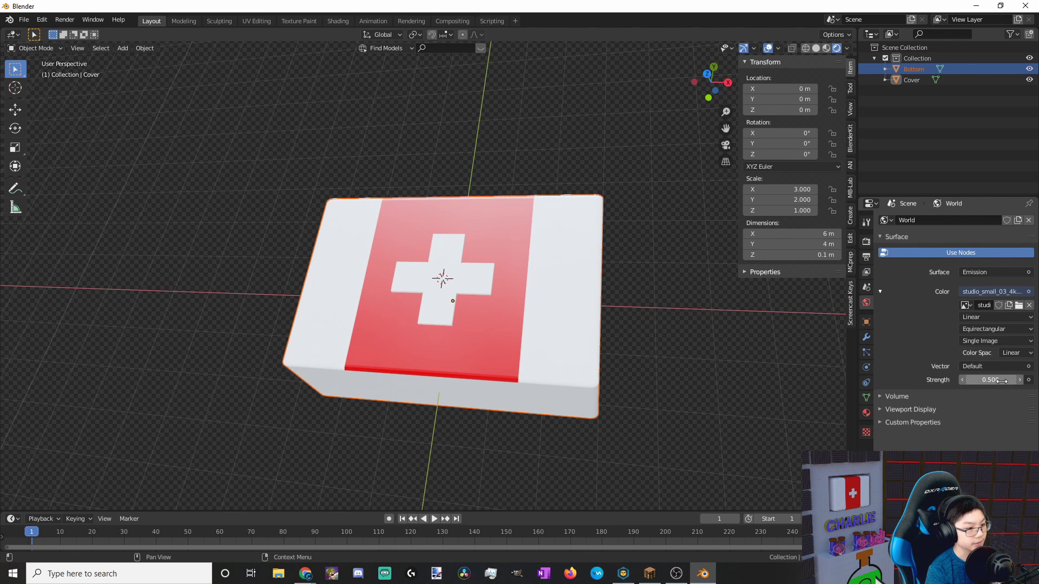
{"action": "type", "text": "0.54"}
{"action": "key", "text": "Return"}
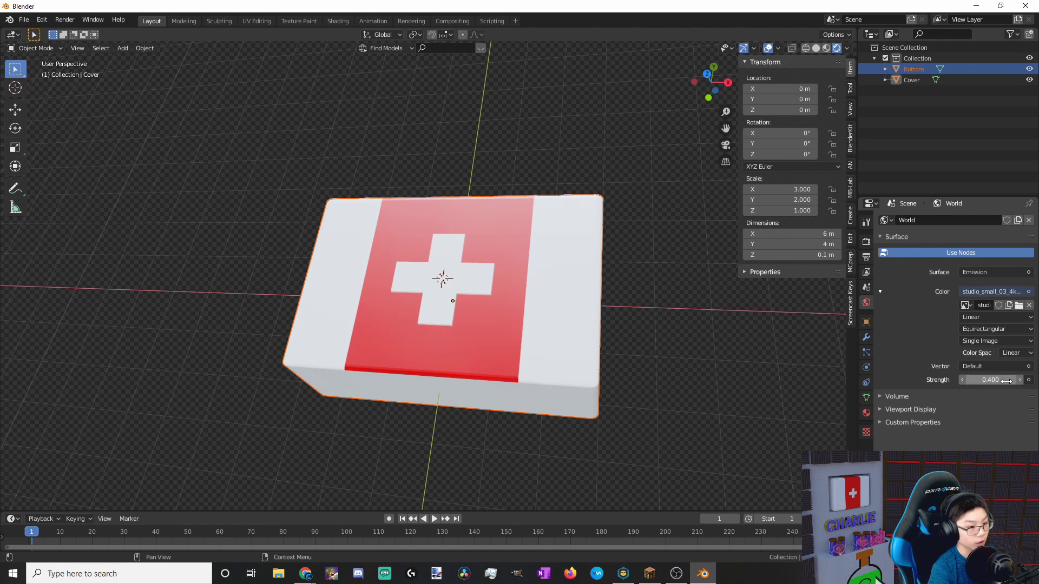
{"action": "middle_click_drag", "start_coordinate": [535, 363], "coordinate": [508, 359]}
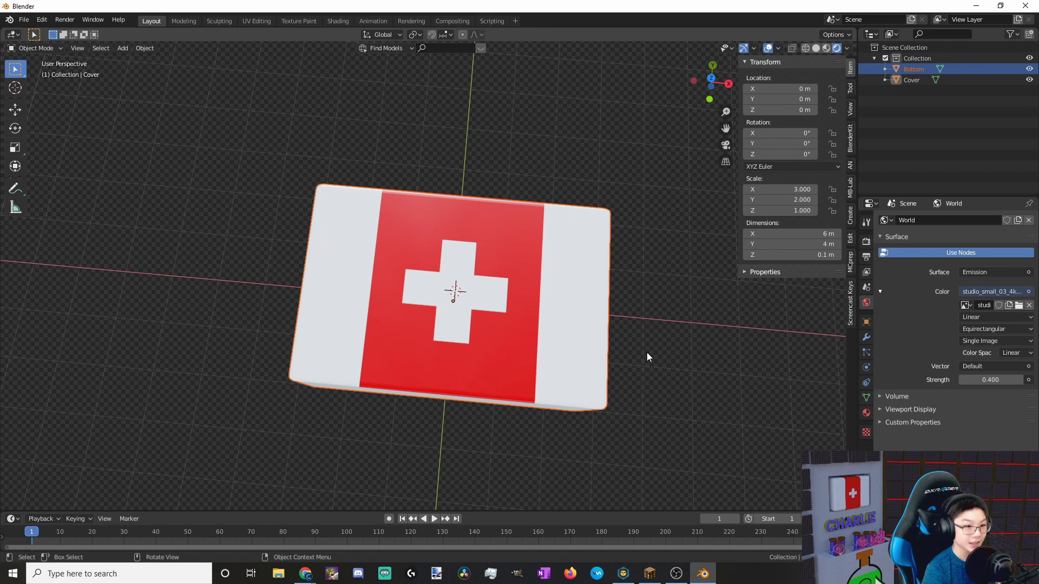
In Solid shading, enter Edit Mode on the Cover, hide Bottom and deselect everything
{"action": "left_click", "coordinate": [819, 47]}
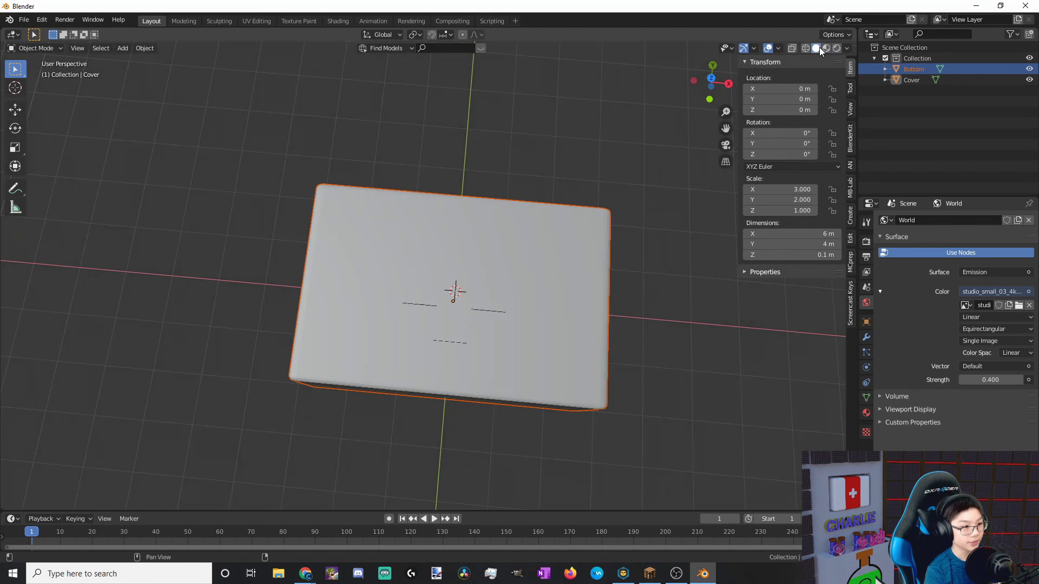
{"action": "key", "text": "Tab"}
{"action": "scroll", "coordinate": [637, 270], "scroll_direction": "up", "scroll_amount": 2}
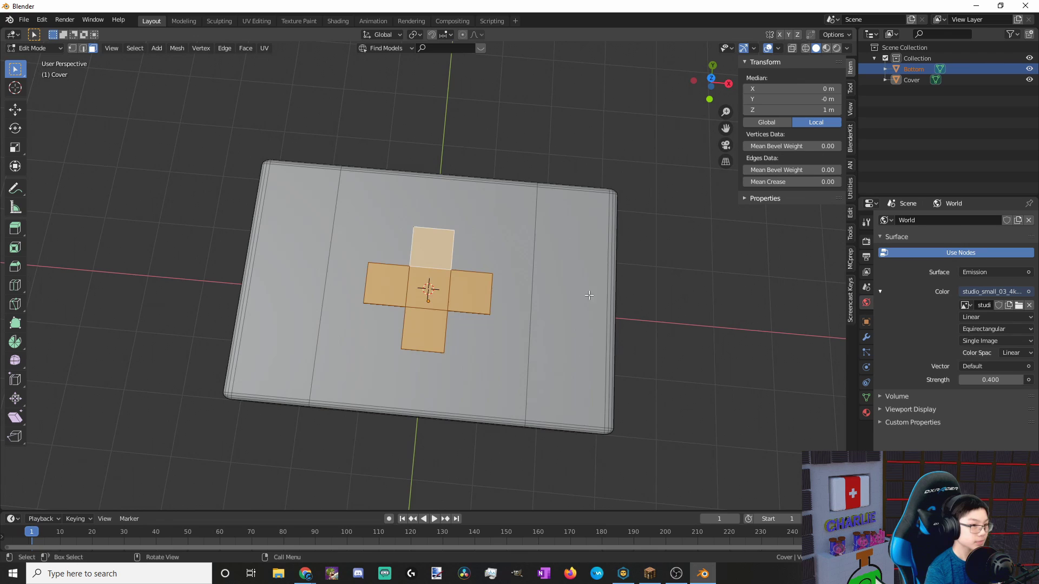
{"action": "left_click", "coordinate": [1029, 69]}
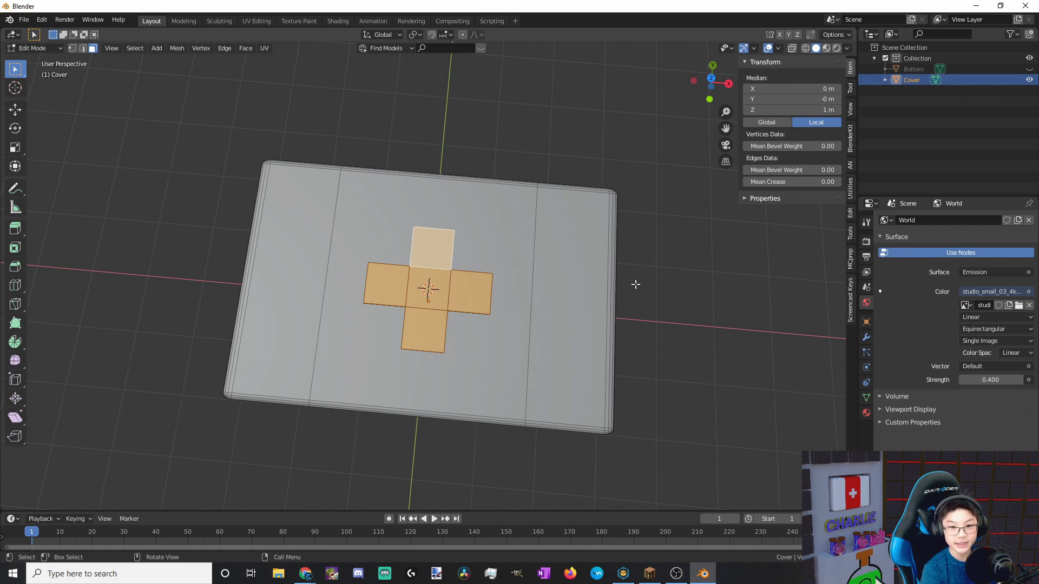
{"action": "middle_click_drag", "start_coordinate": [696, 216], "coordinate": [698, 324]}
{"action": "key", "text": "alt+a"}
{"action": "middle_click_drag", "start_coordinate": [448, 300], "coordinate": [336, 193]}
Select the cover plate's hinge edge and snap the 3D cursor to its vertex
{"action": "left_click", "coordinate": [82, 48]}
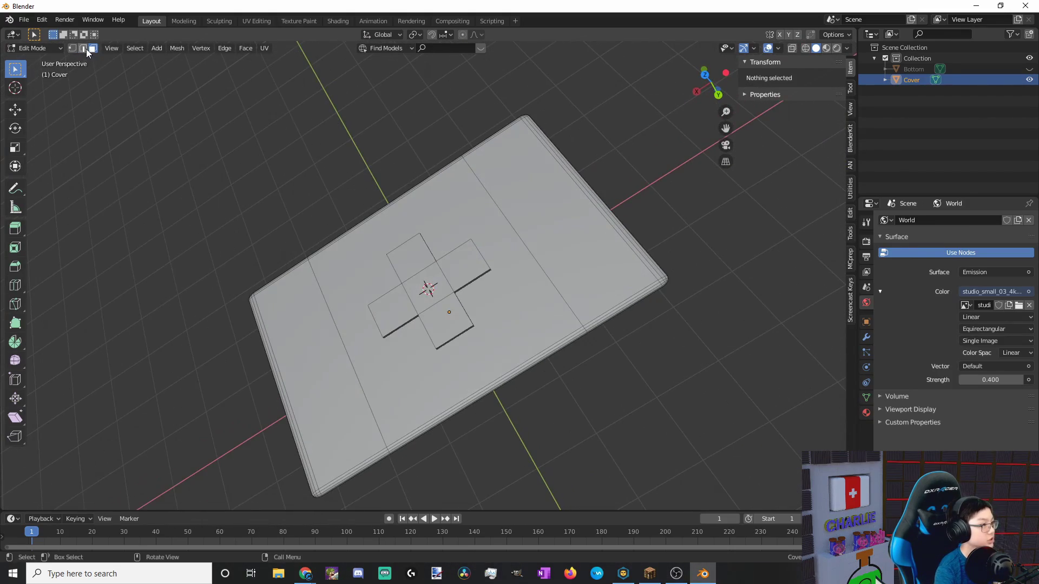
{"action": "middle_click_drag", "start_coordinate": [457, 367], "coordinate": [446, 292]}
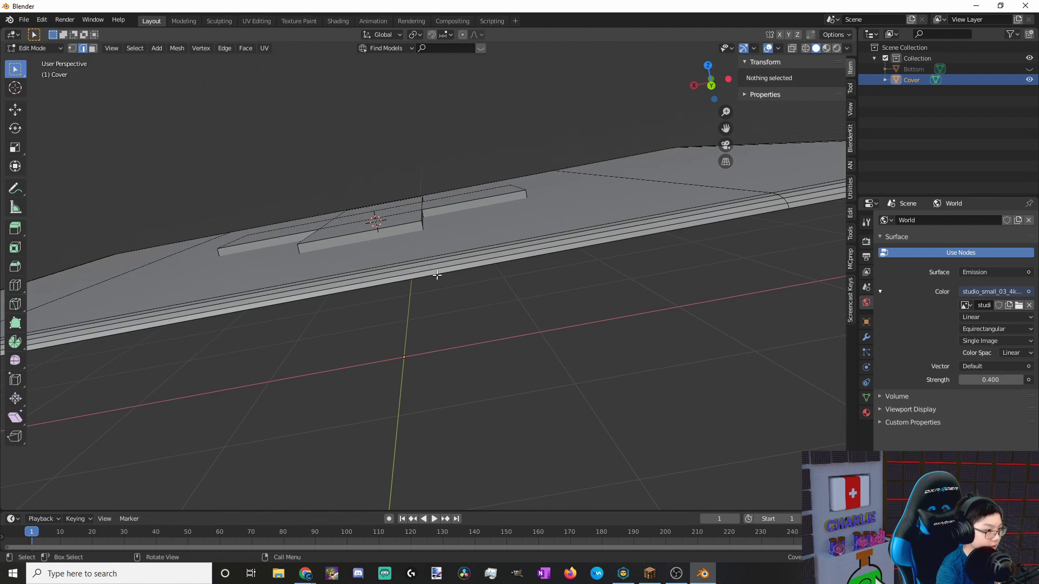
{"action": "left_click", "coordinate": [437, 275]}
{"action": "middle_click_drag", "start_coordinate": [376, 322], "coordinate": [408, 377]}
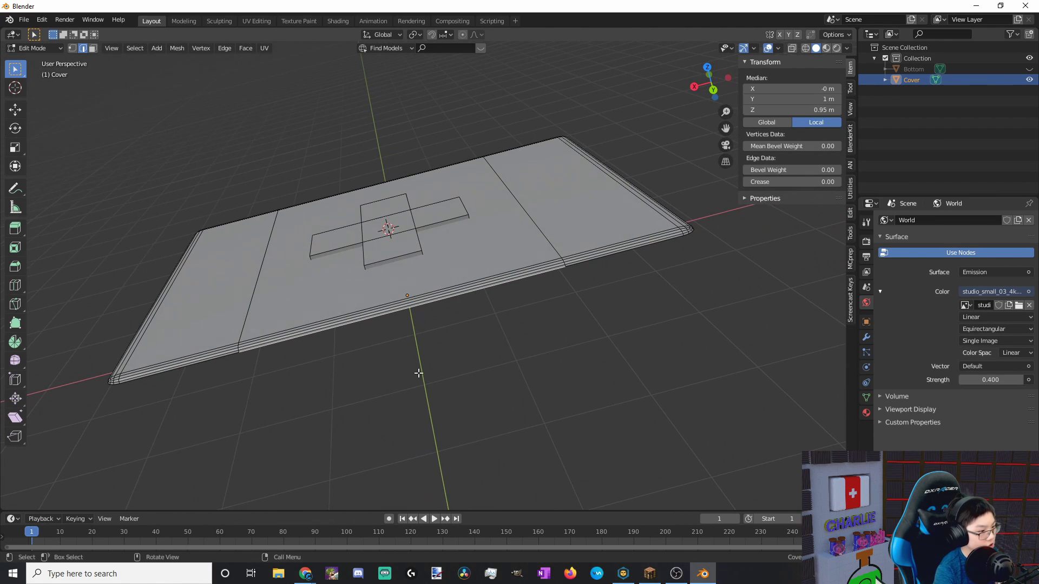
{"action": "key", "text": "shift+s"}
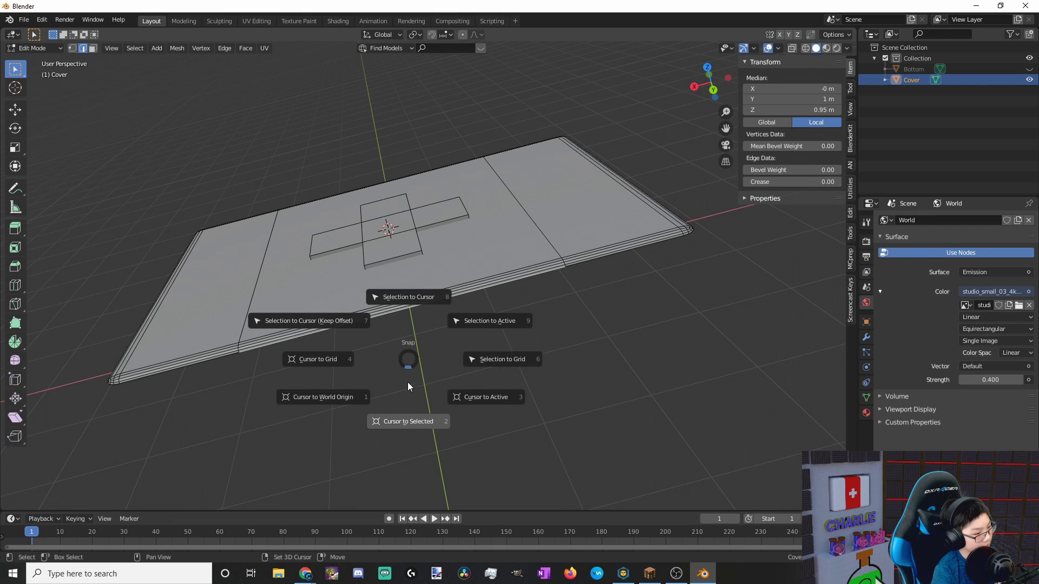
{"action": "left_click", "coordinate": [410, 419]}
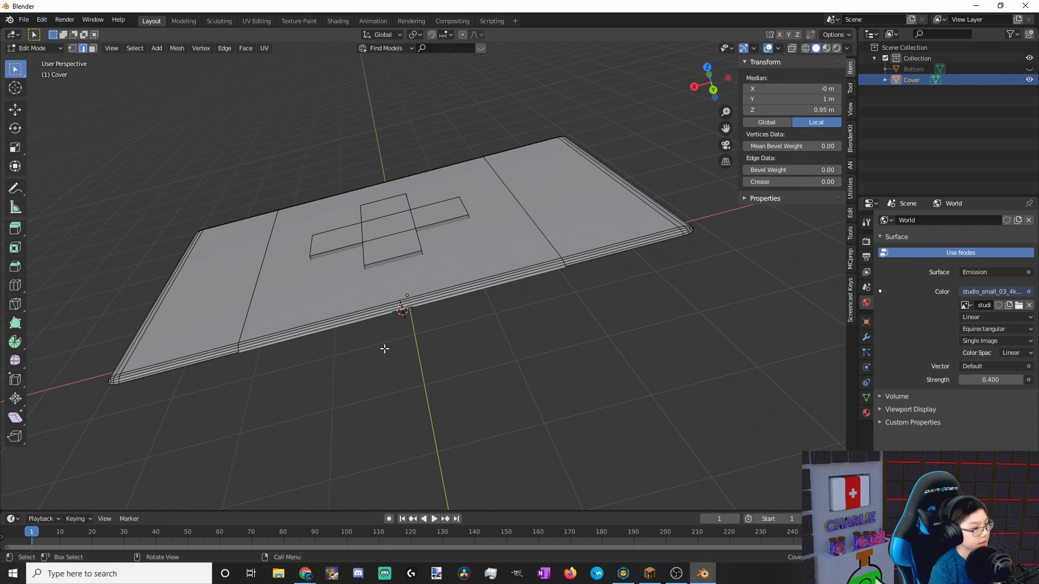
Back in Object Mode, set the Cover's origin to the 3D cursor
{"action": "key", "text": "Tab"}
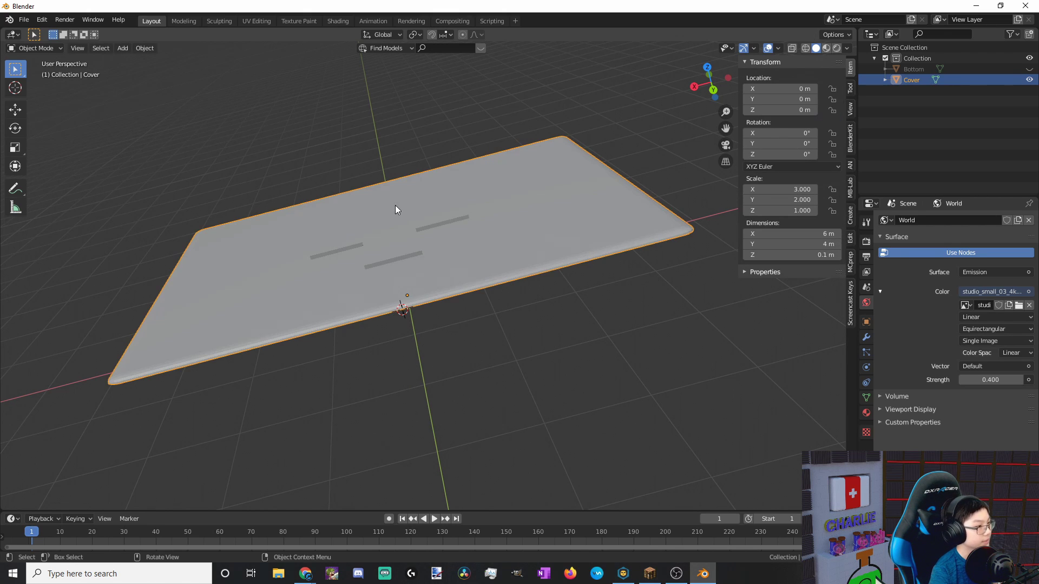
{"action": "left_click", "coordinate": [145, 48]}
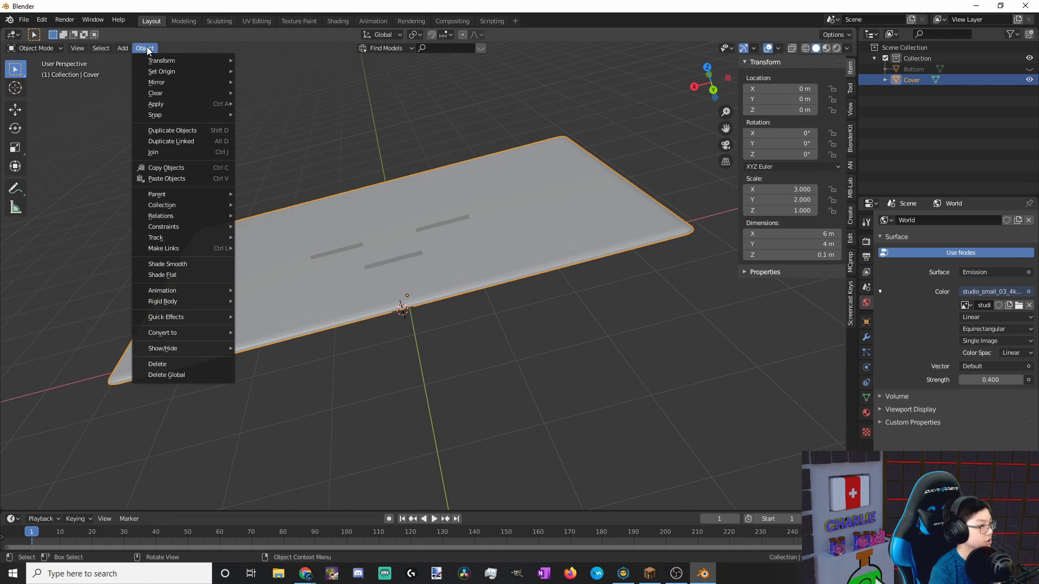
{"action": "mouse_move", "coordinate": [187, 72]}
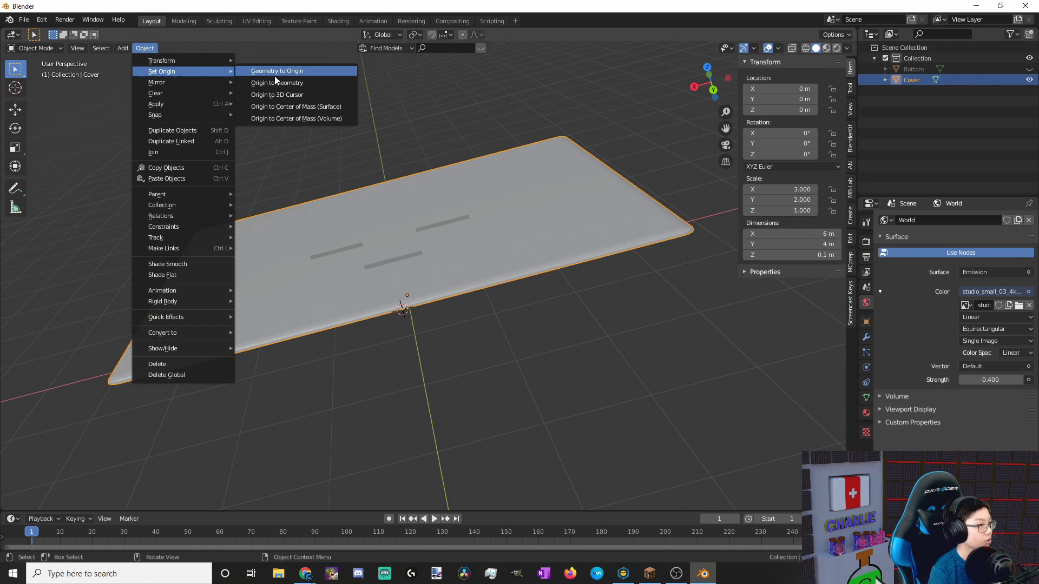
{"action": "left_click", "coordinate": [308, 95]}
{"action": "middle_click_drag", "start_coordinate": [371, 326], "coordinate": [360, 344]}
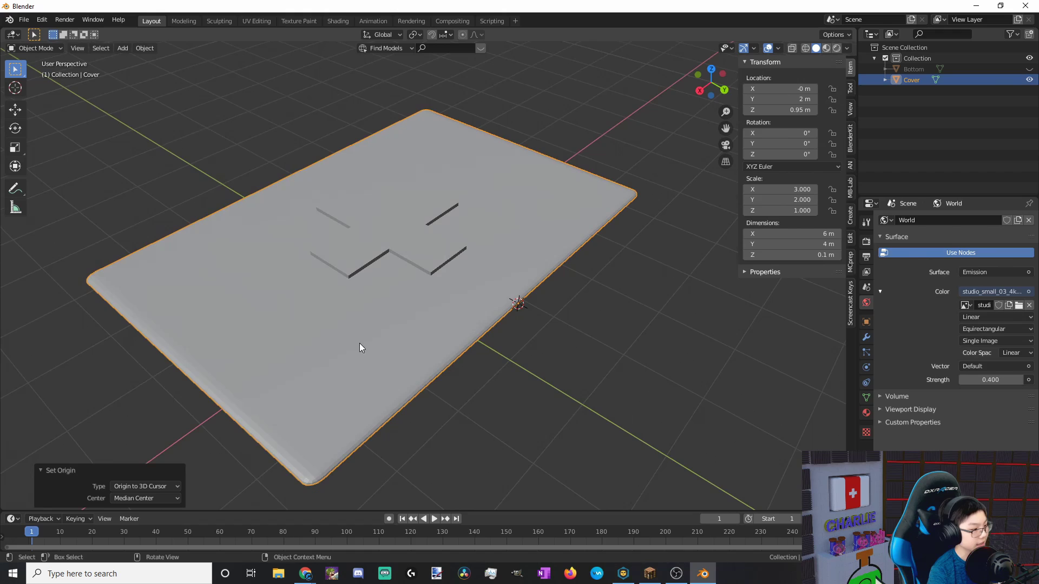
Show the Bottom box, enlarge the timeline and keyframe the Cover's rotation at frame 0
{"action": "left_click", "coordinate": [1029, 68]}
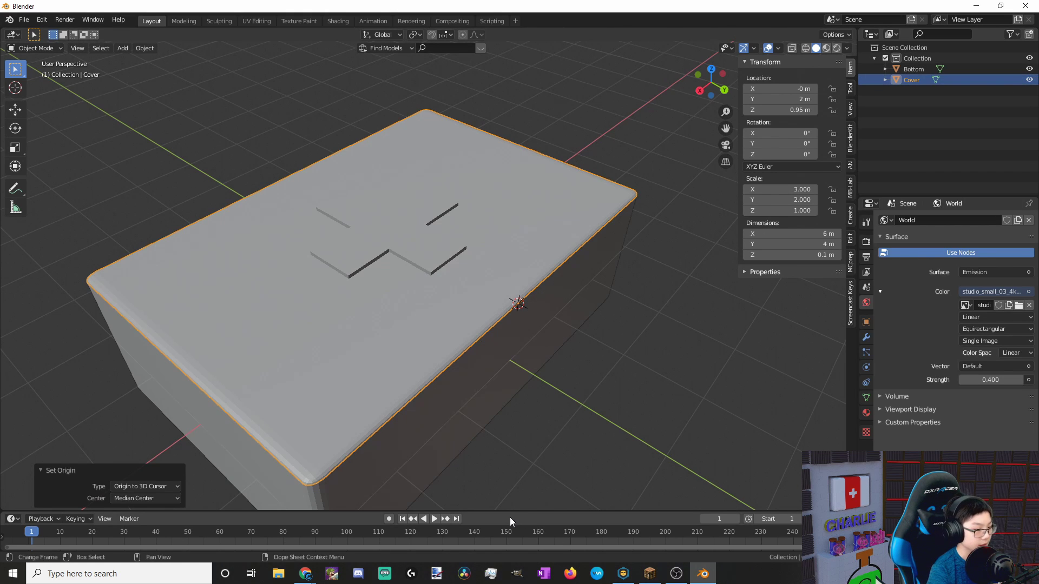
{"action": "left_click_drag", "start_coordinate": [512, 512], "coordinate": [514, 397]}
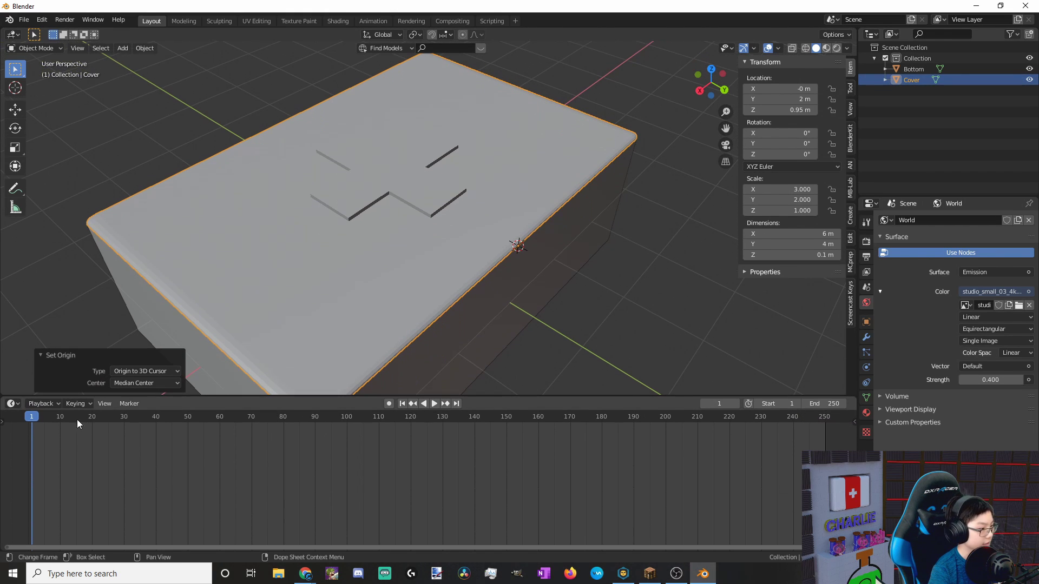
{"action": "left_click_drag", "start_coordinate": [32, 416], "coordinate": [28, 417]}
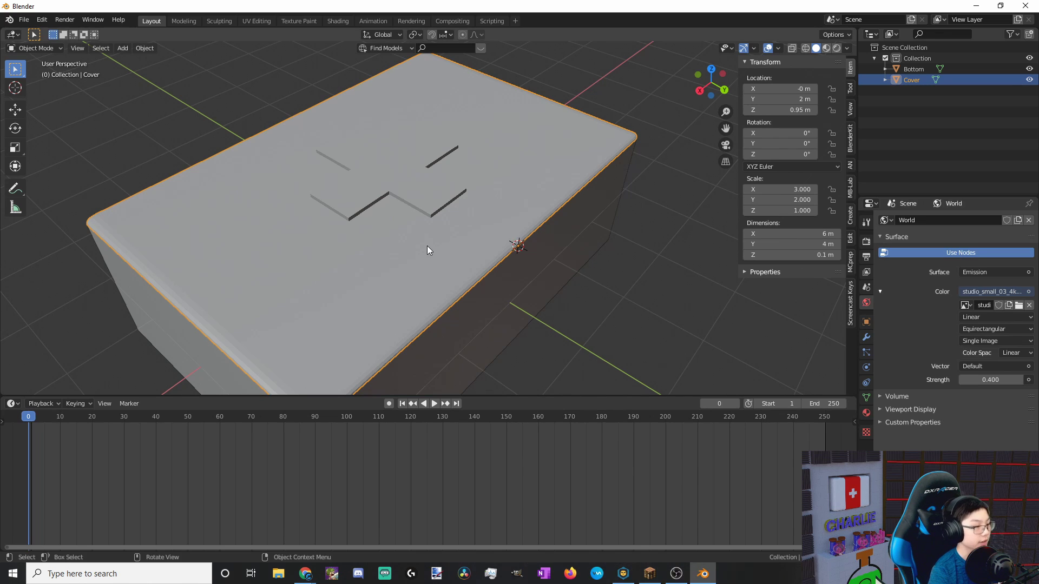
{"action": "scroll", "coordinate": [389, 297], "scroll_direction": "down", "scroll_amount": 1}
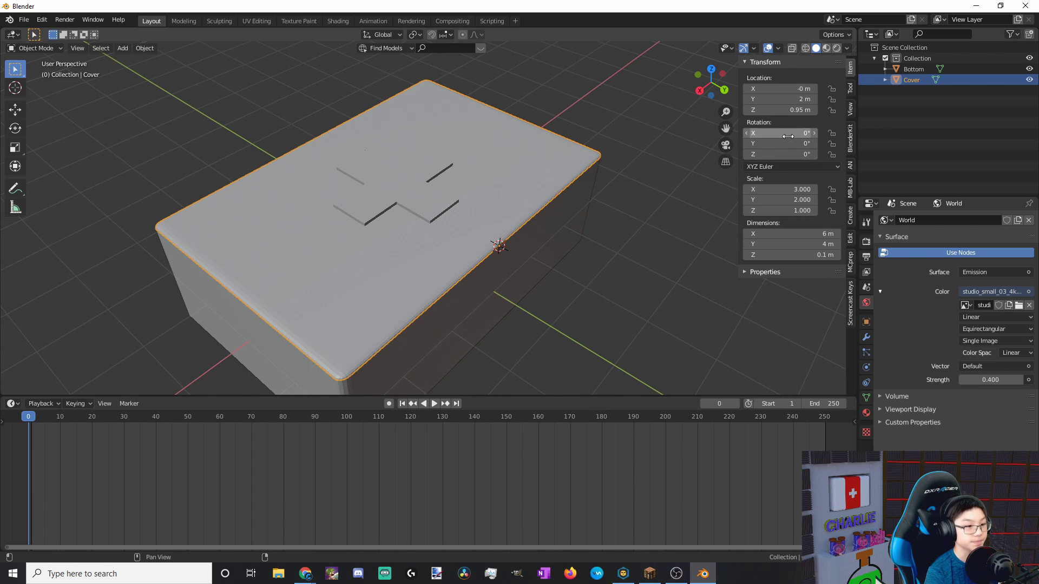
{"action": "key", "text": "i"}
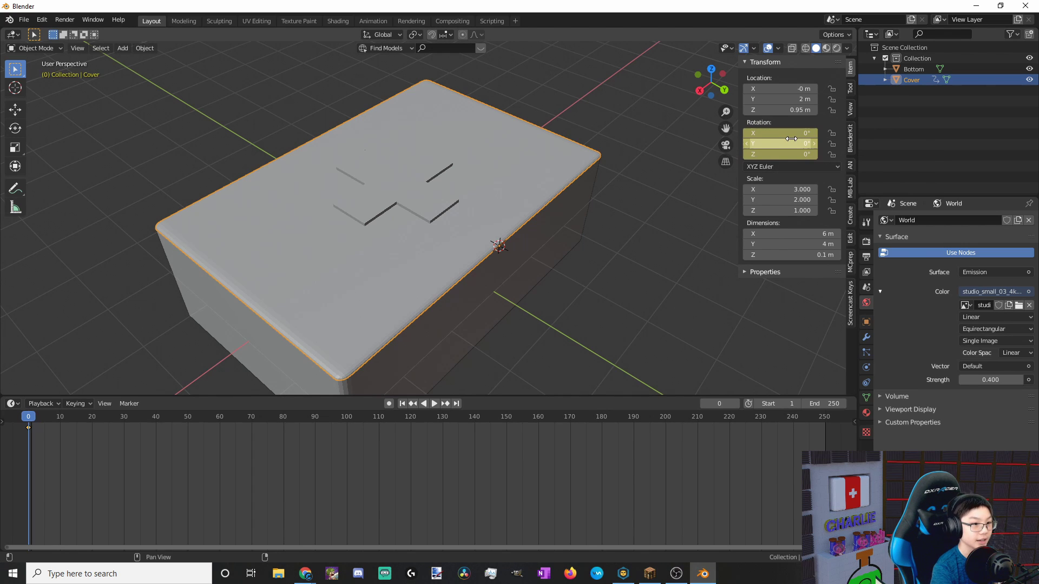
At frame 50, rotate the lid open to X -56.9° and keyframe it, then return to frame 0
{"action": "left_click", "coordinate": [188, 417]}
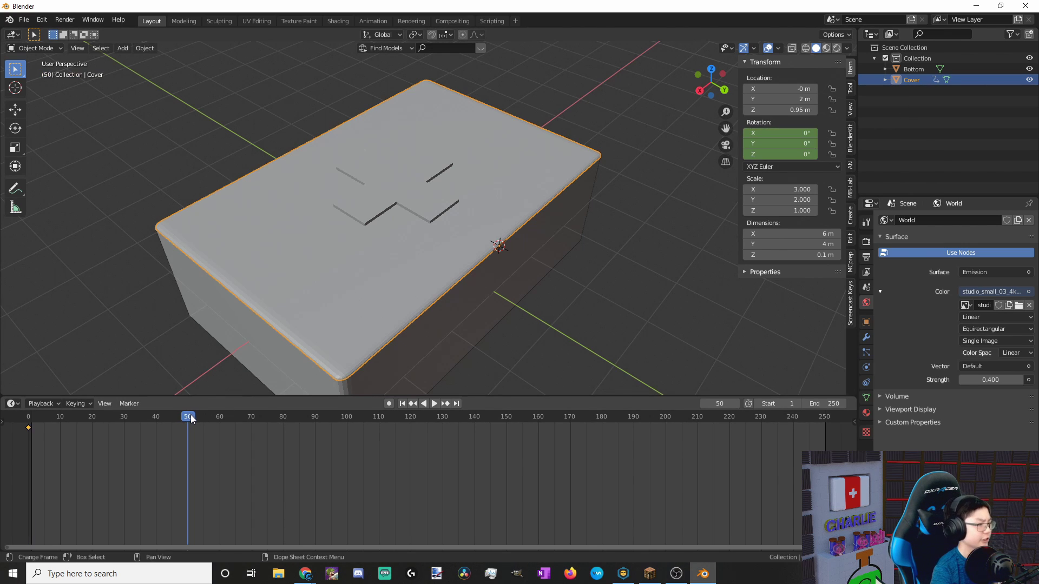
{"action": "left_click_drag", "start_coordinate": [782, 133], "coordinate": [680, 133]}
{"action": "key", "text": "i"}
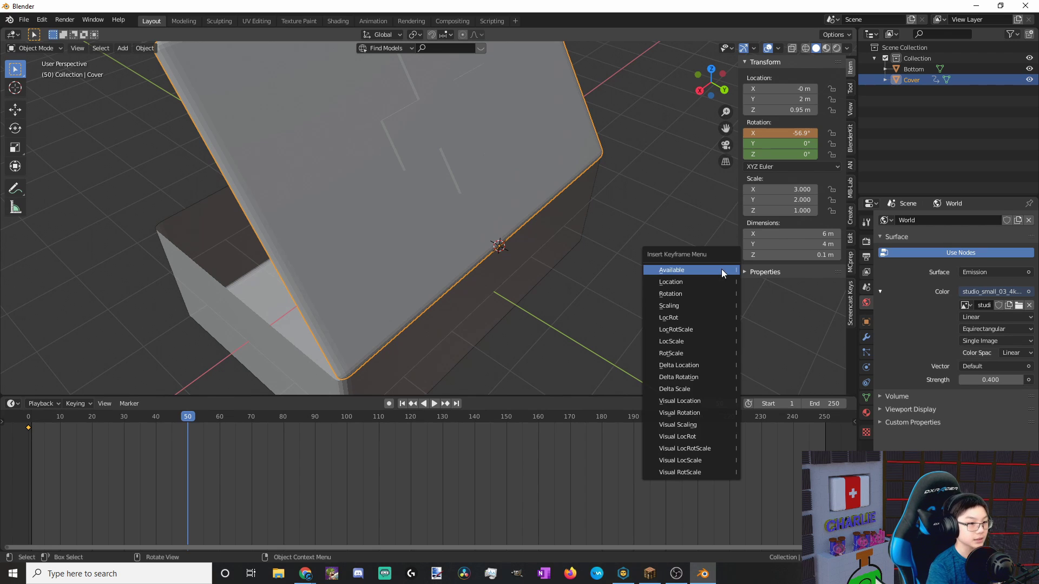
{"action": "key", "text": "i"}
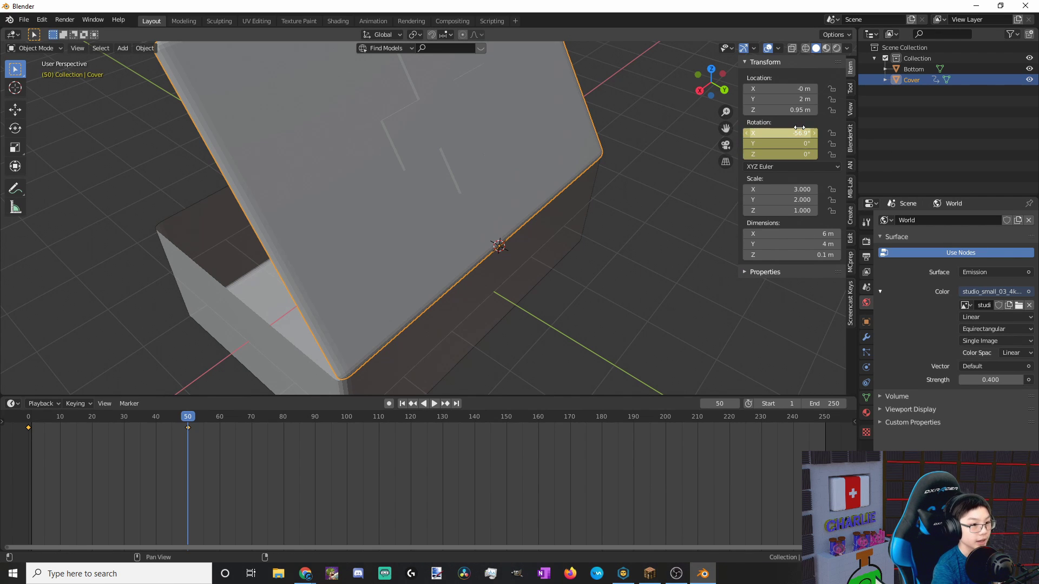
{"action": "left_click_drag", "start_coordinate": [186, 418], "coordinate": [28, 417]}
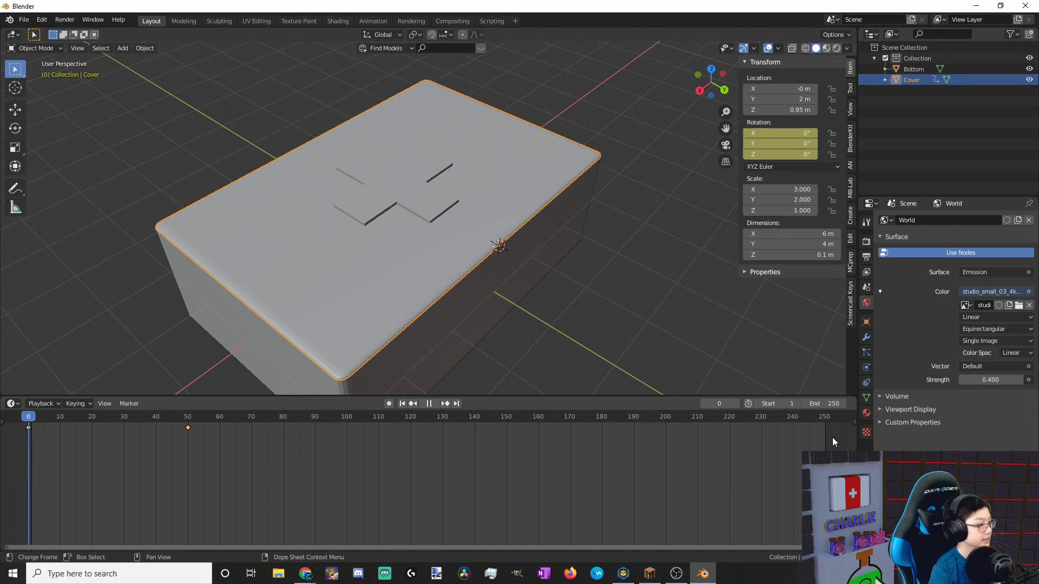
Show the medkit in Rendered shading, orbit around it and briefly play the lid animation
{"action": "left_click", "coordinate": [836, 48]}
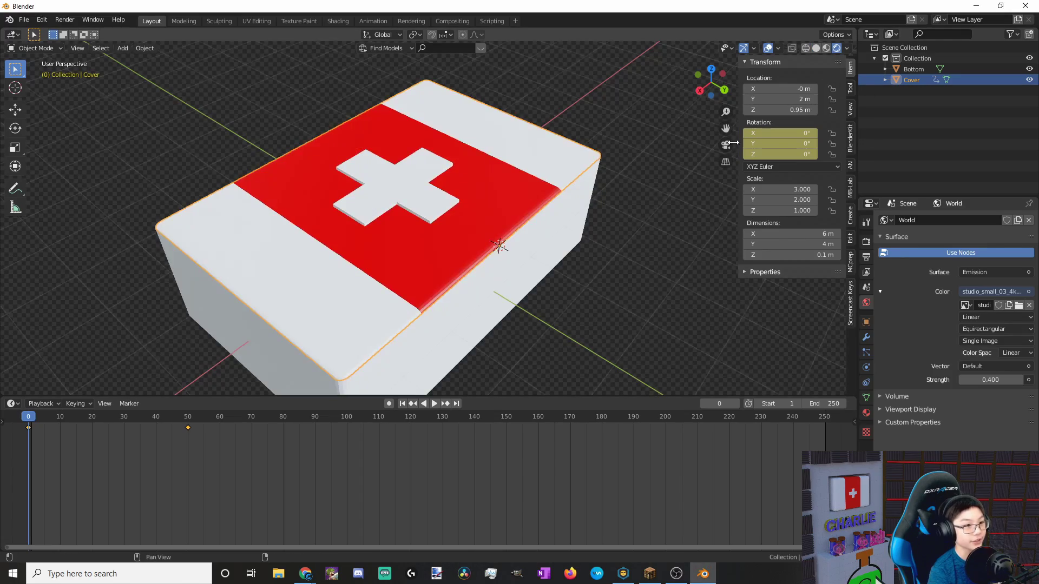
{"action": "mouse_move", "coordinate": [433, 179]}
{"action": "middle_mouse_down"}
{"action": "mouse_move", "coordinate": [467, 206]}
{"action": "mouse_move", "coordinate": [192, 301]}
{"action": "mouse_move", "coordinate": [432, 277]}
{"action": "mouse_move", "coordinate": [410, 311]}
{"action": "mouse_move", "coordinate": [312, 317]}
{"action": "mouse_move", "coordinate": [382, 346]}
{"action": "mouse_move", "coordinate": [319, 255]}
{"action": "mouse_move", "coordinate": [481, 274]}
{"action": "mouse_move", "coordinate": [427, 288]}
{"action": "mouse_move", "coordinate": [351, 264]}
{"action": "mouse_move", "coordinate": [606, 268]}
{"action": "mouse_move", "coordinate": [612, 279]}
{"action": "middle_mouse_up"}
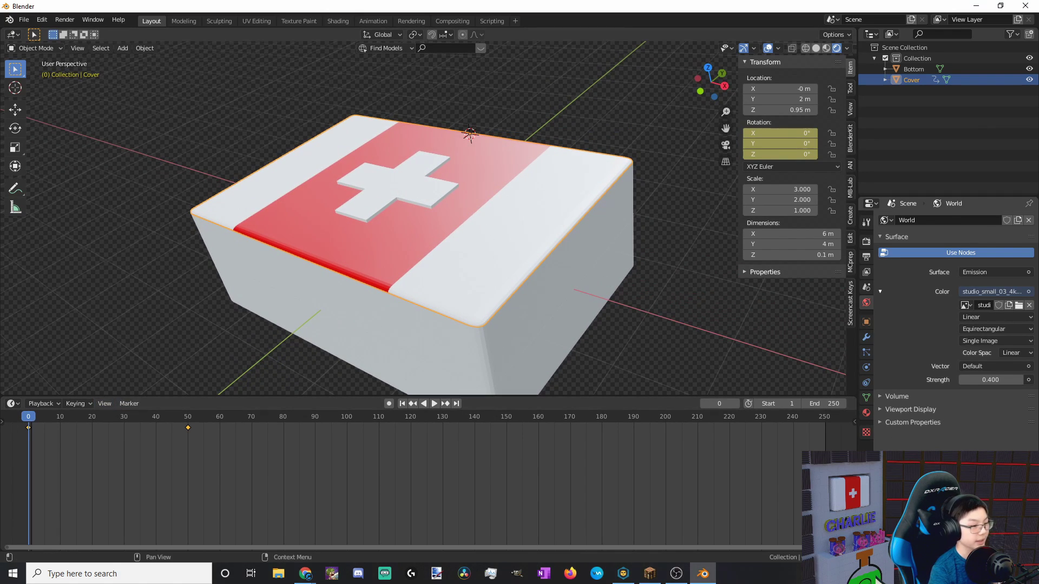
{"action": "left_click_drag", "start_coordinate": [634, 397], "coordinate": [631, 540]}
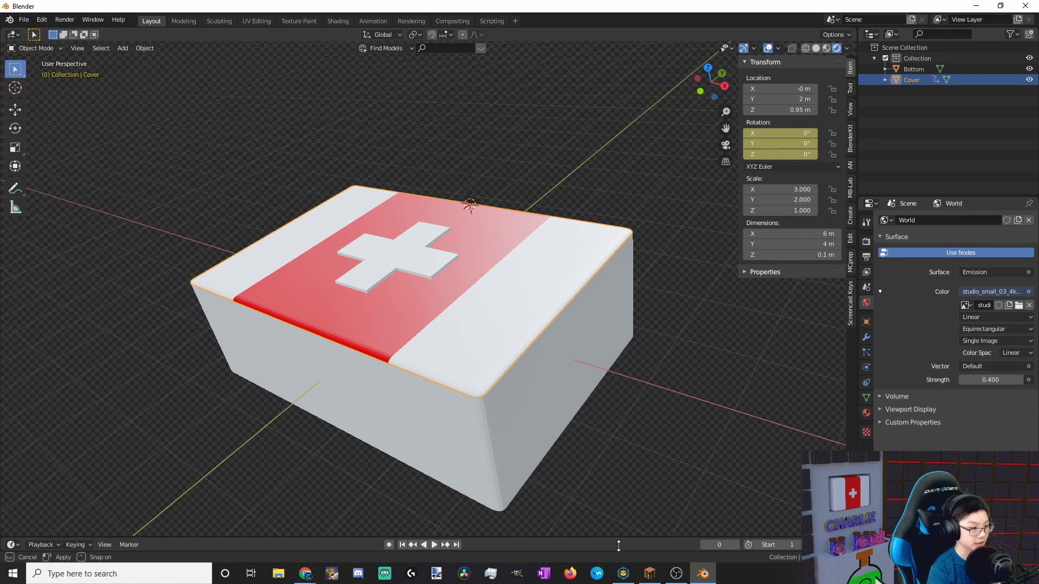
{"action": "left_click", "coordinate": [423, 545]}
{"action": "left_click", "coordinate": [428, 545]}
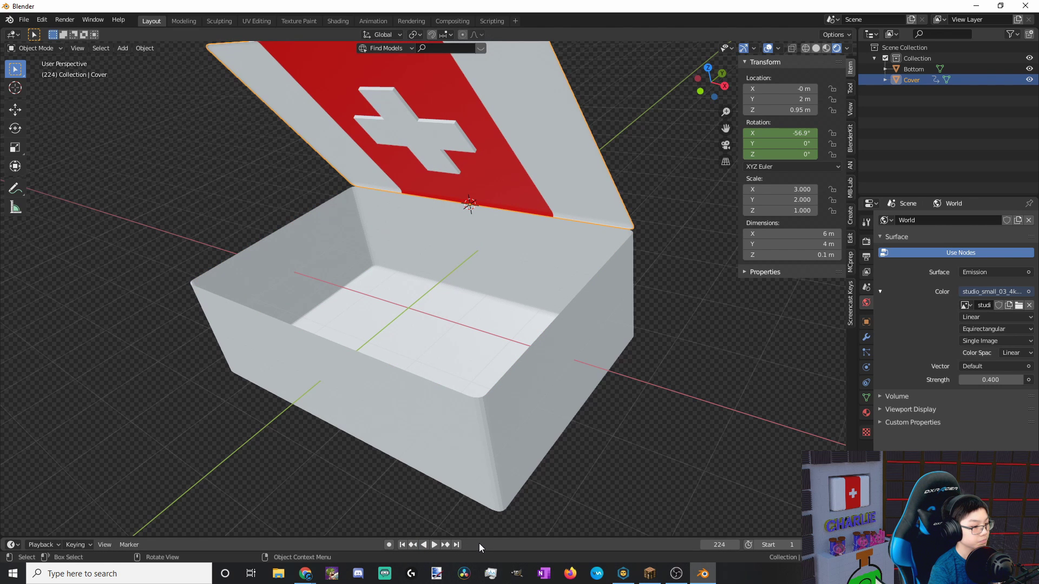
Replay the lid-opening animation from frame 0, stopping with the lid open at frame 85
{"action": "left_click_drag", "start_coordinate": [486, 537], "coordinate": [485, 450]}
{"action": "left_click", "coordinate": [423, 457]}
{"action": "left_click", "coordinate": [35, 472]}
{"action": "key", "text": "Escape"}
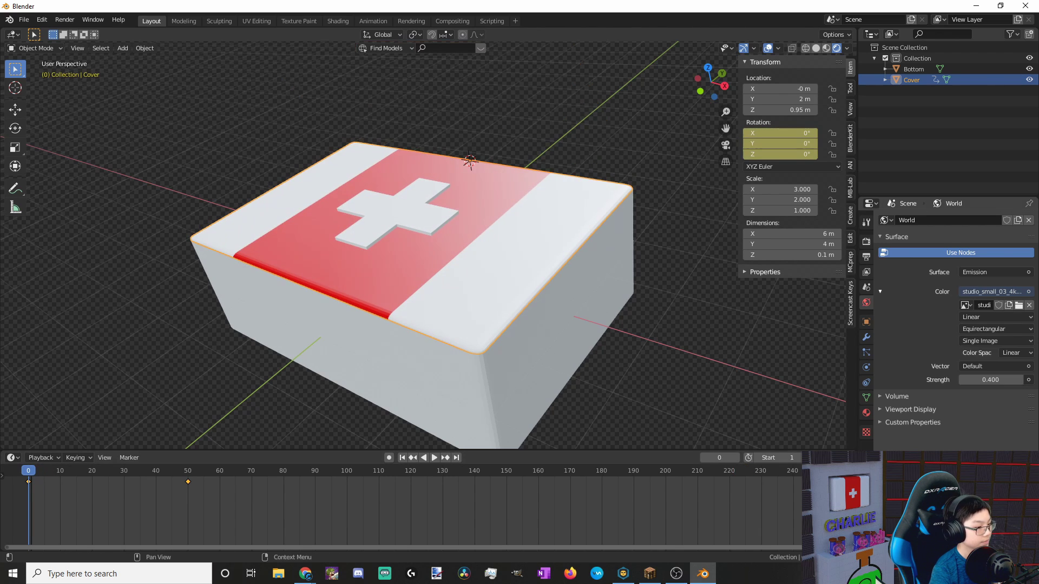
{"action": "left_click", "coordinate": [437, 458]}
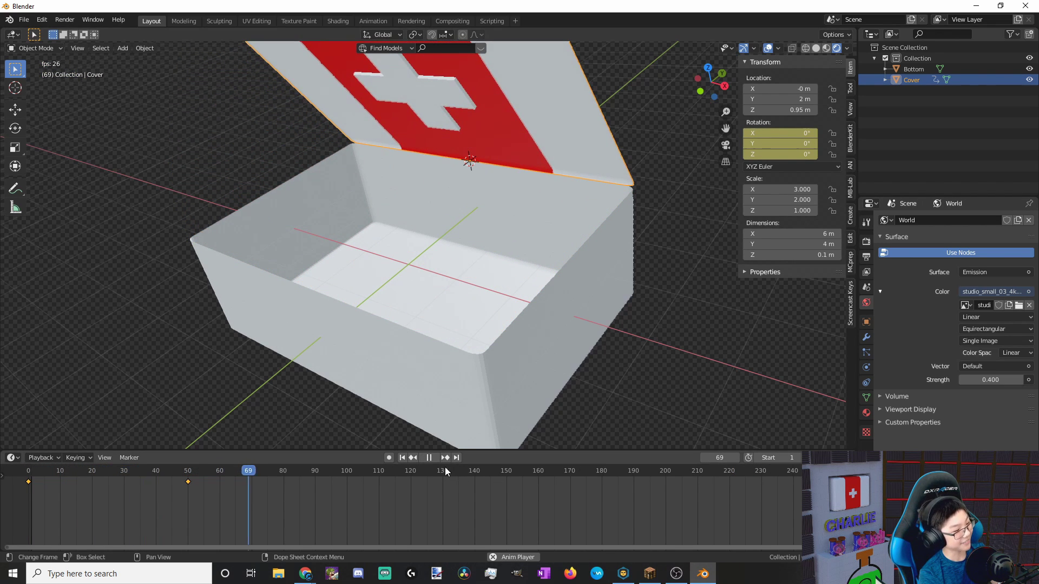
{"action": "left_click", "coordinate": [429, 458]}
{"action": "key", "text": "shift+Left"}
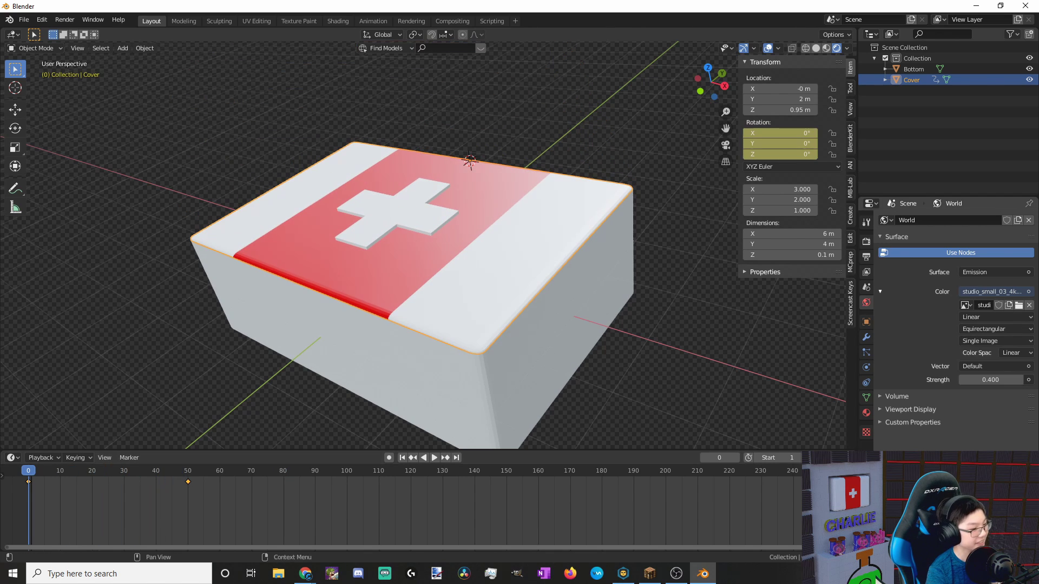
{"action": "left_click", "coordinate": [434, 458]}
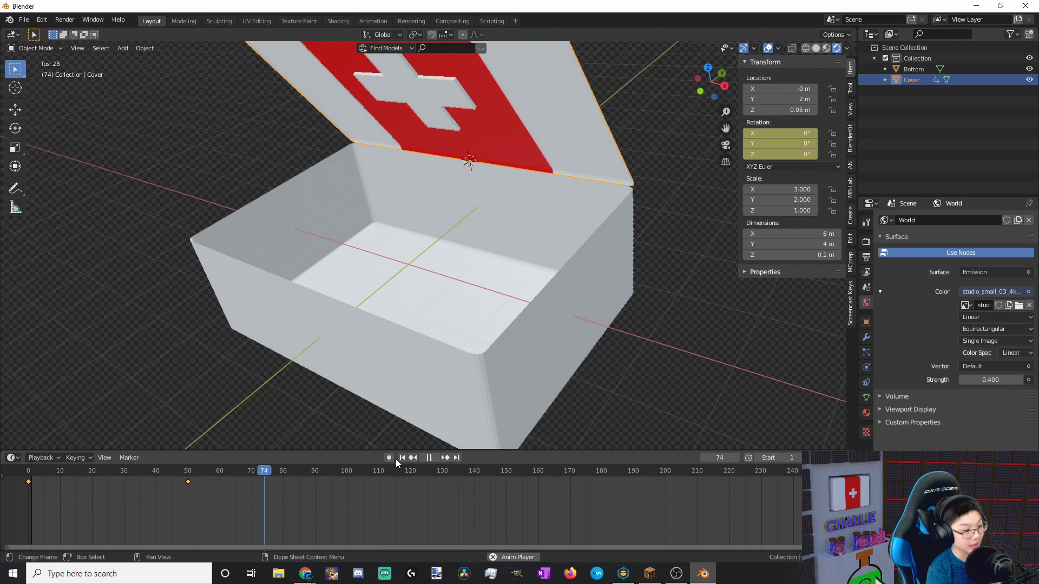
{"action": "left_click", "coordinate": [428, 457]}
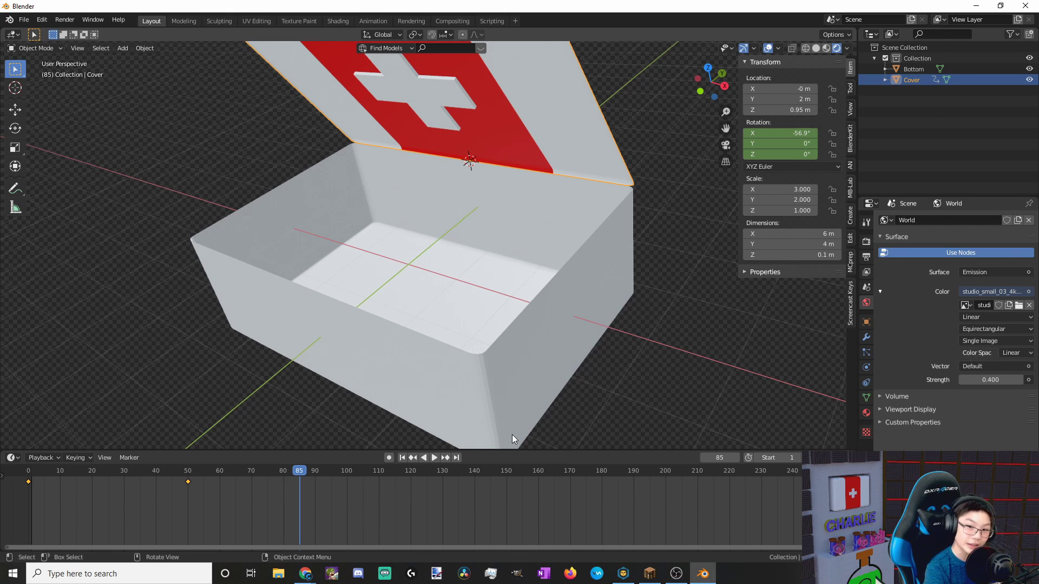